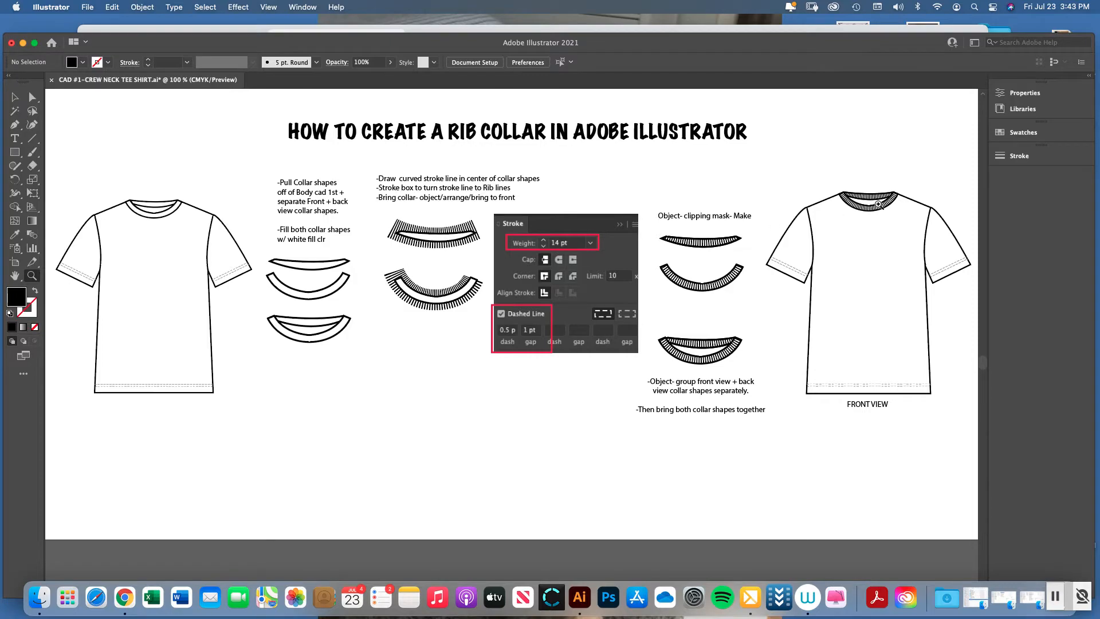
pyautogui.click(877, 234)
pyautogui.moveTo(984, 336); pyautogui.dragTo(982, 358)
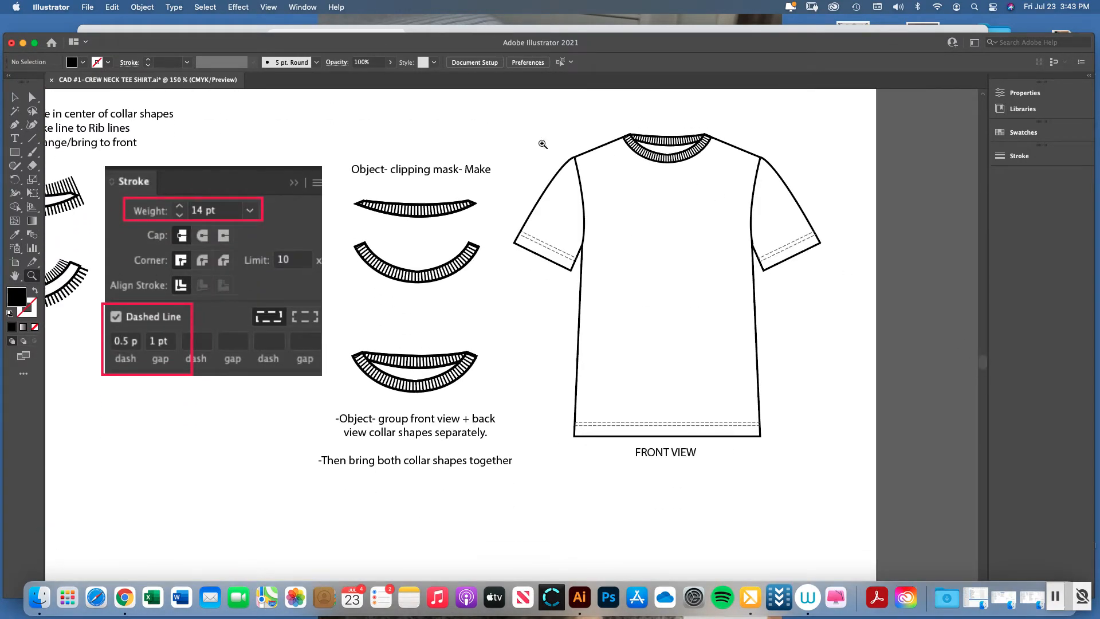
pyautogui.press('v')
pyautogui.moveTo(632, 40); pyautogui.dragTo(637, 22)
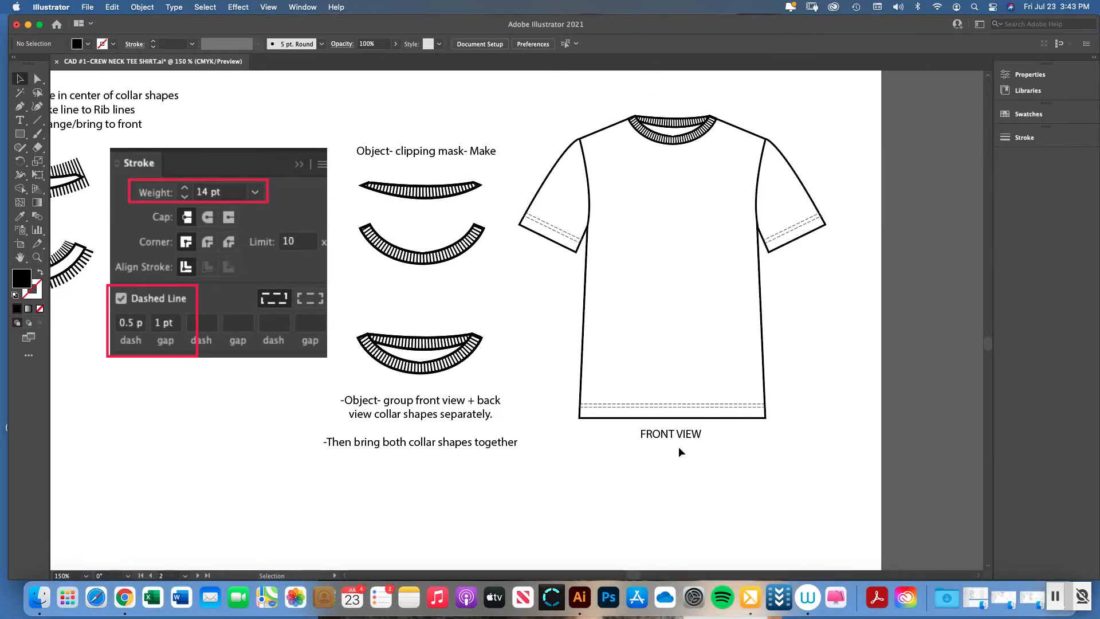
pyautogui.moveTo(637, 577); pyautogui.dragTo(613, 575)
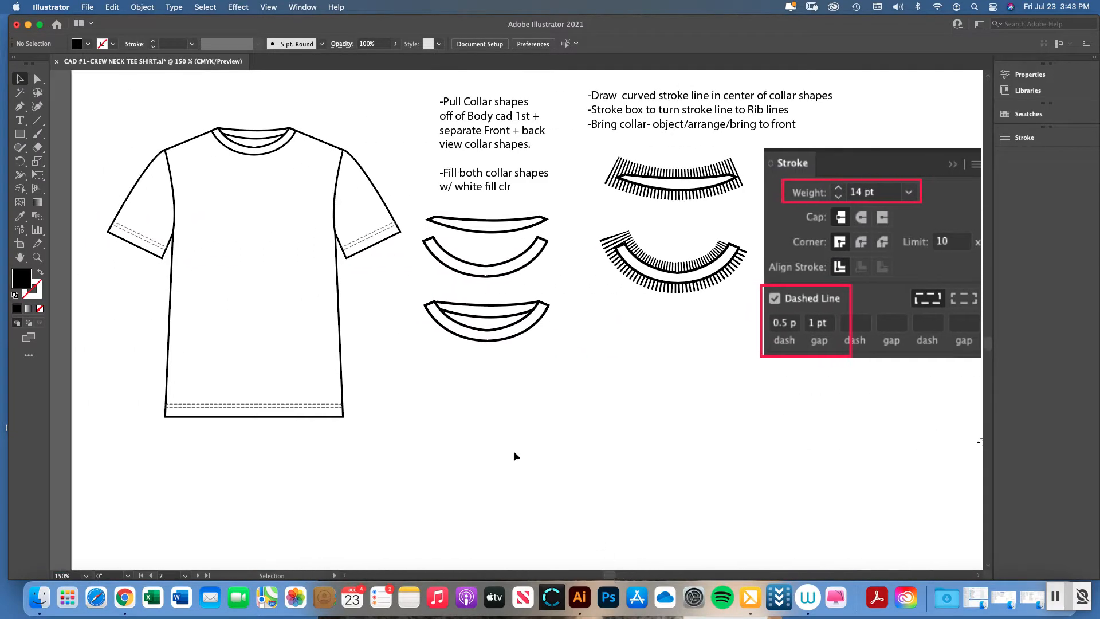
# Pull the front and back collar shapes off the plain T-shirt body into the empty area below the reference collars.
pyautogui.click(261, 150)
pyautogui.click(286, 135)
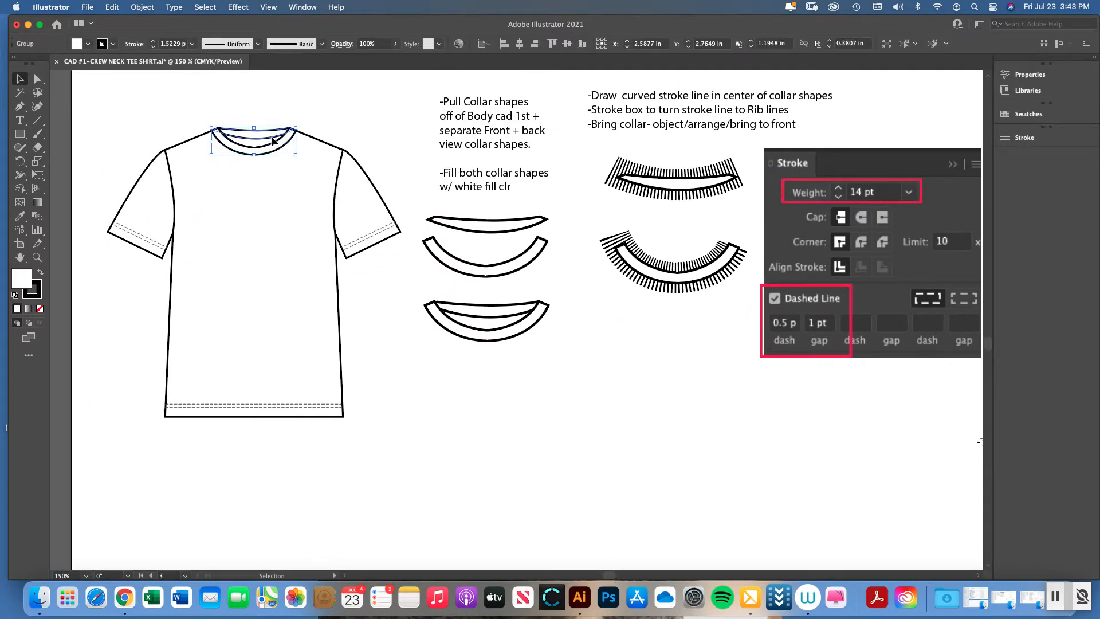
pyautogui.click(274, 147)
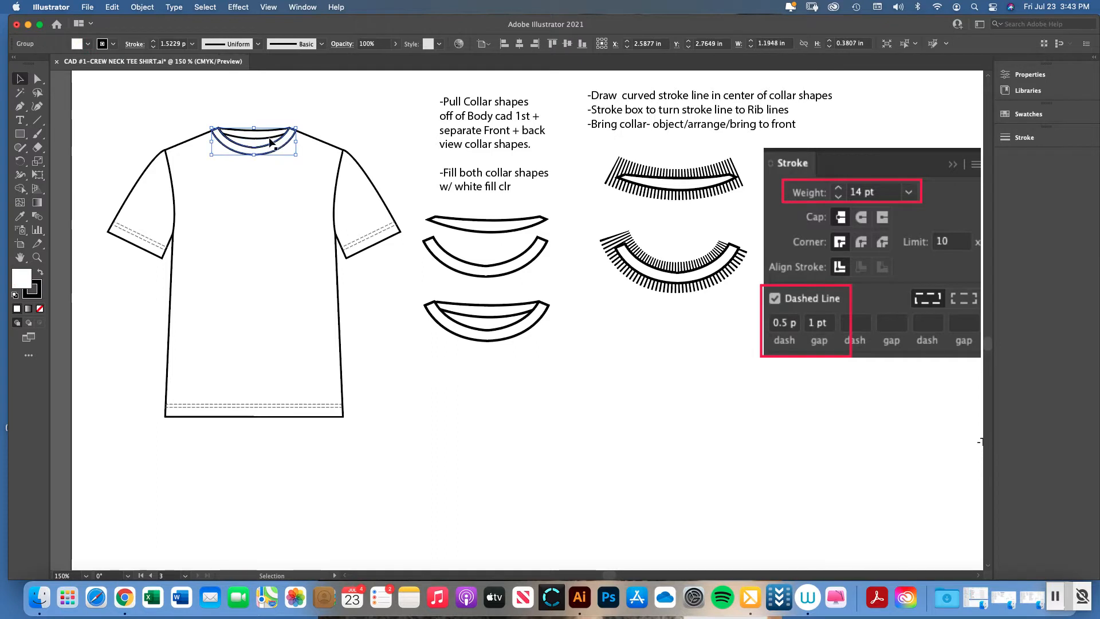
pyautogui.click(274, 137)
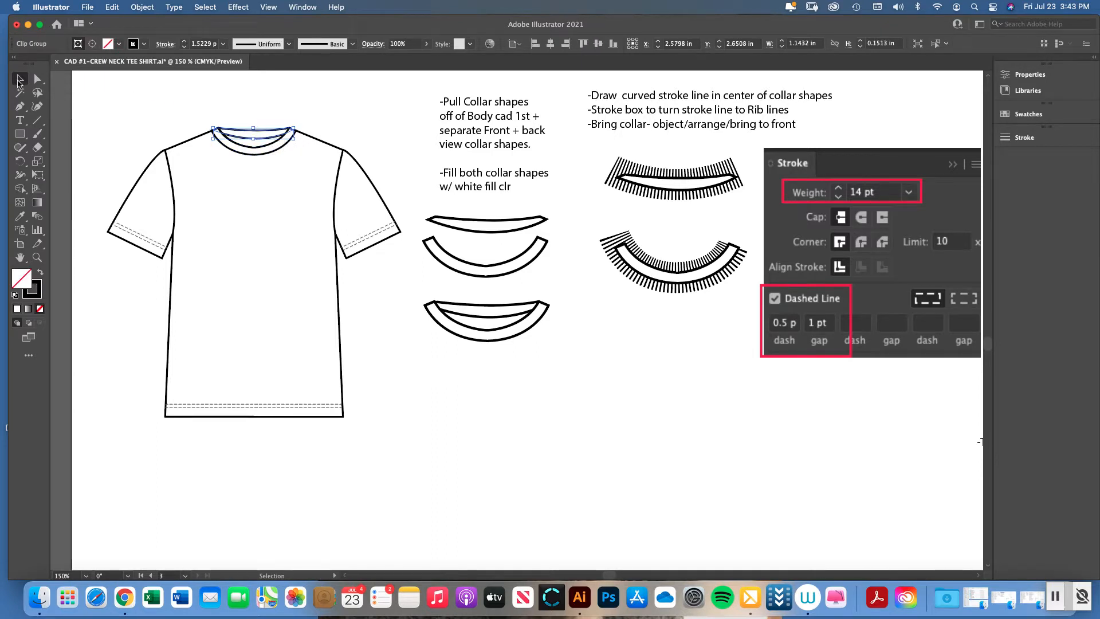
pyautogui.click(300, 113)
pyautogui.click(282, 145)
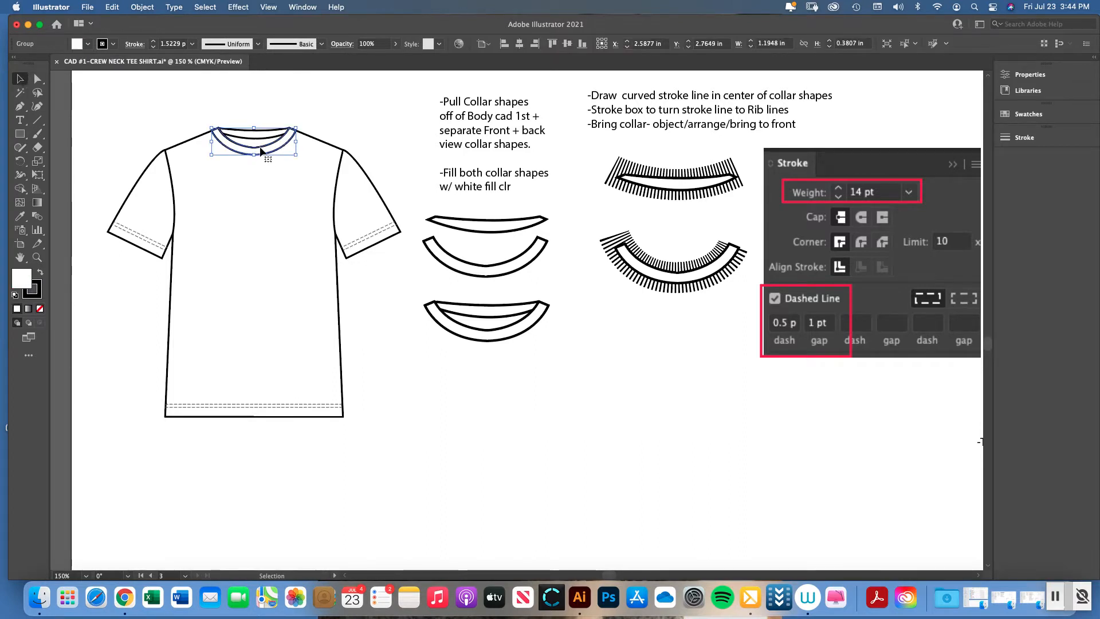
pyautogui.moveTo(269, 148); pyautogui.dragTo(461, 403)
pyautogui.moveTo(268, 138); pyautogui.dragTo(461, 368)
# Reposition the two detached collar shapes with a clear gap between them, the back collar above the front collar.
pyautogui.moveTo(449, 405); pyautogui.dragTo(449, 433)
pyautogui.moveTo(448, 376); pyautogui.dragTo(449, 403)
pyautogui.click(511, 407)
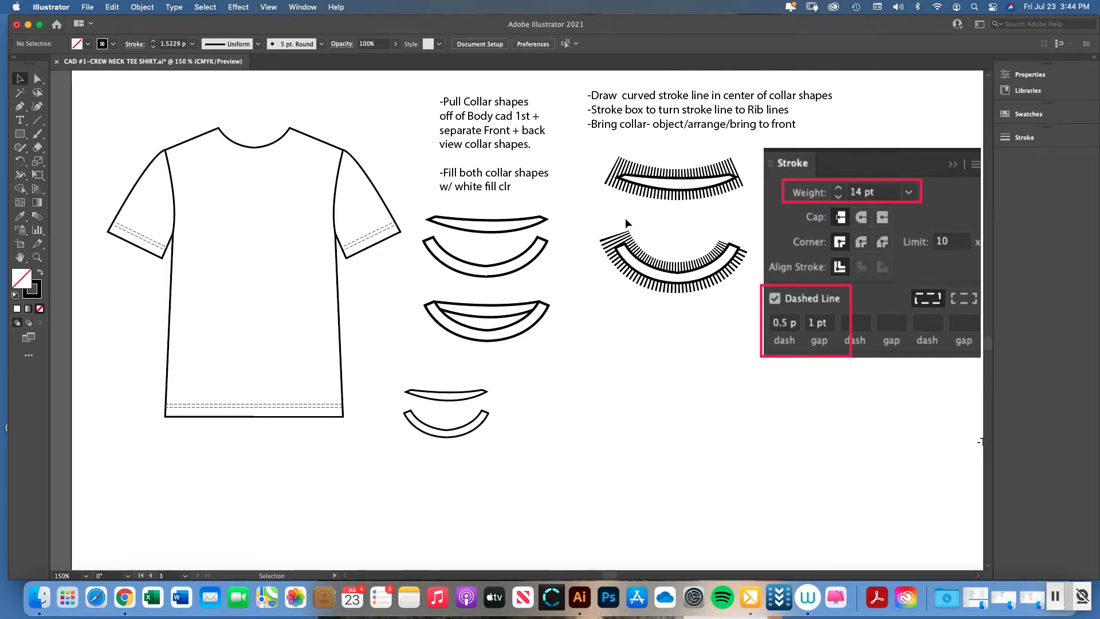
pyautogui.moveTo(463, 428); pyautogui.dragTo(463, 446)
pyautogui.moveTo(454, 397); pyautogui.dragTo(455, 392)
pyautogui.click(500, 379)
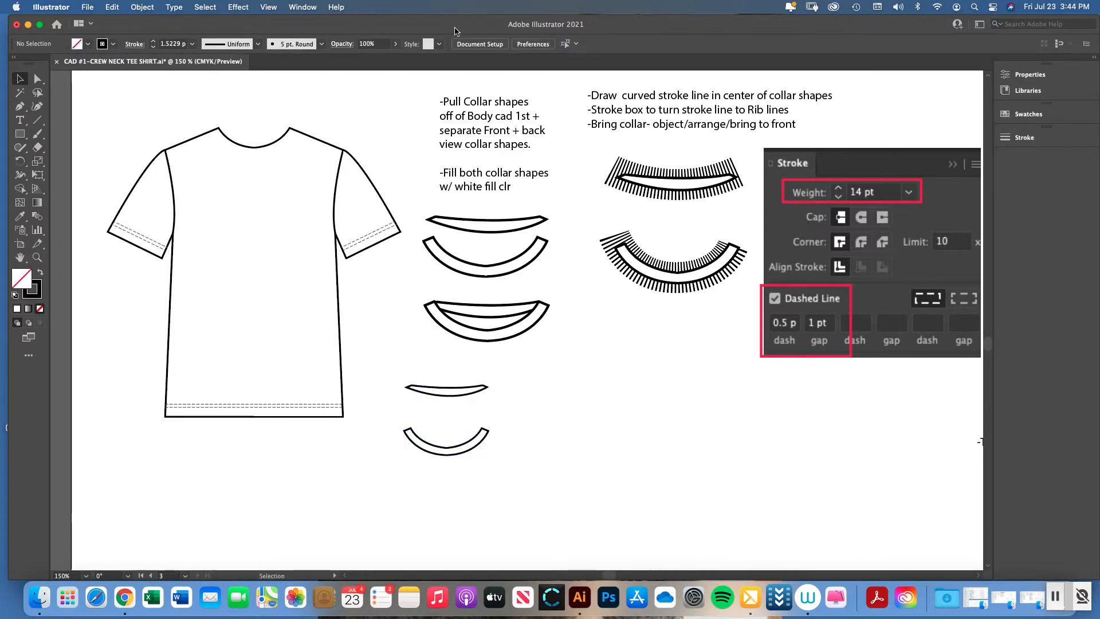
# Nudge the detached back collar shape slightly down toward the front collar.
pyautogui.moveTo(458, 27); pyautogui.dragTo(448, 27)
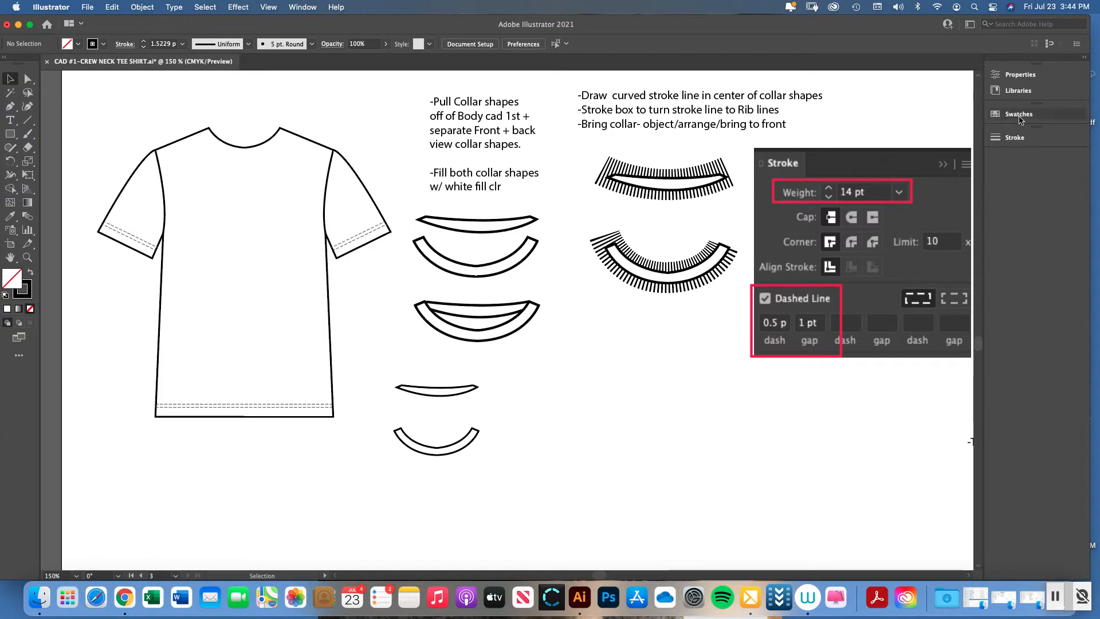
pyautogui.click(28, 256)
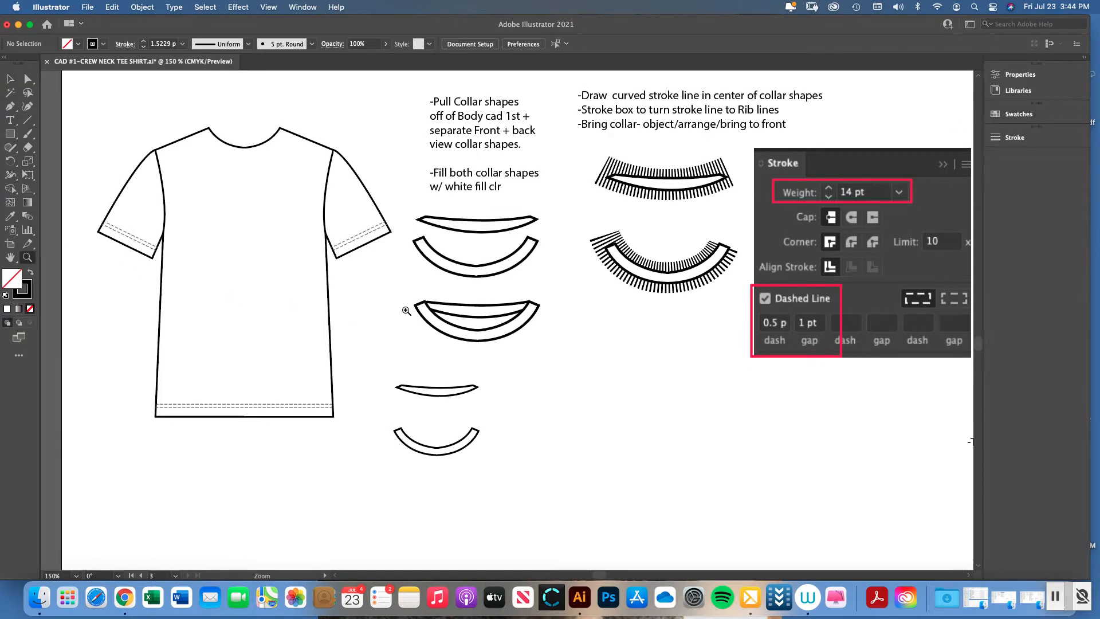
pyautogui.click(487, 378)
pyautogui.click(512, 343)
pyautogui.press('v')
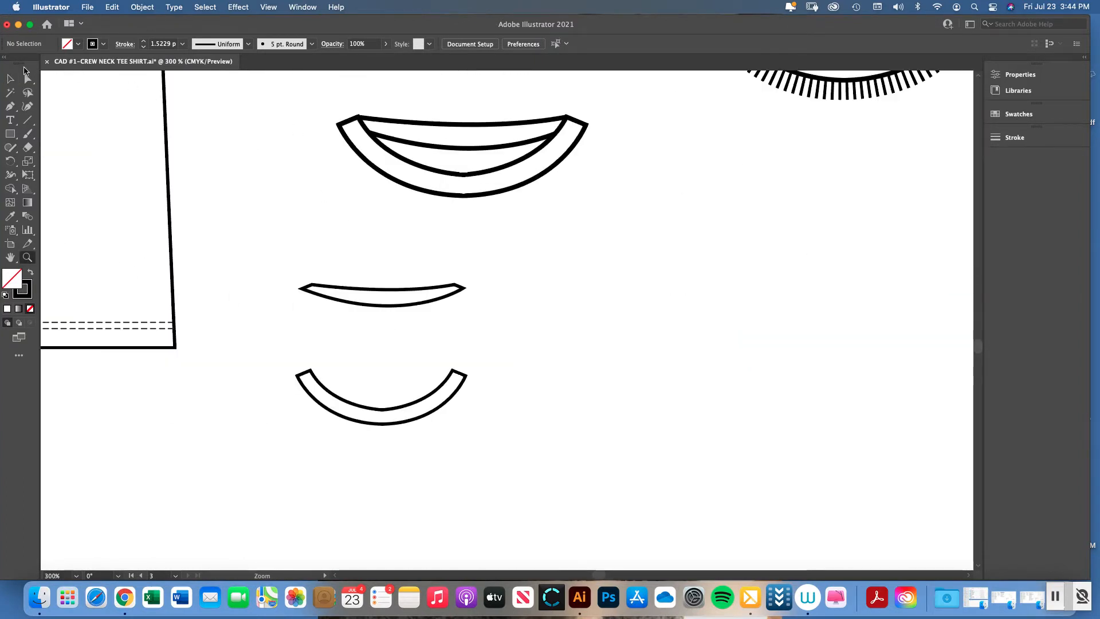
pyautogui.click(371, 408)
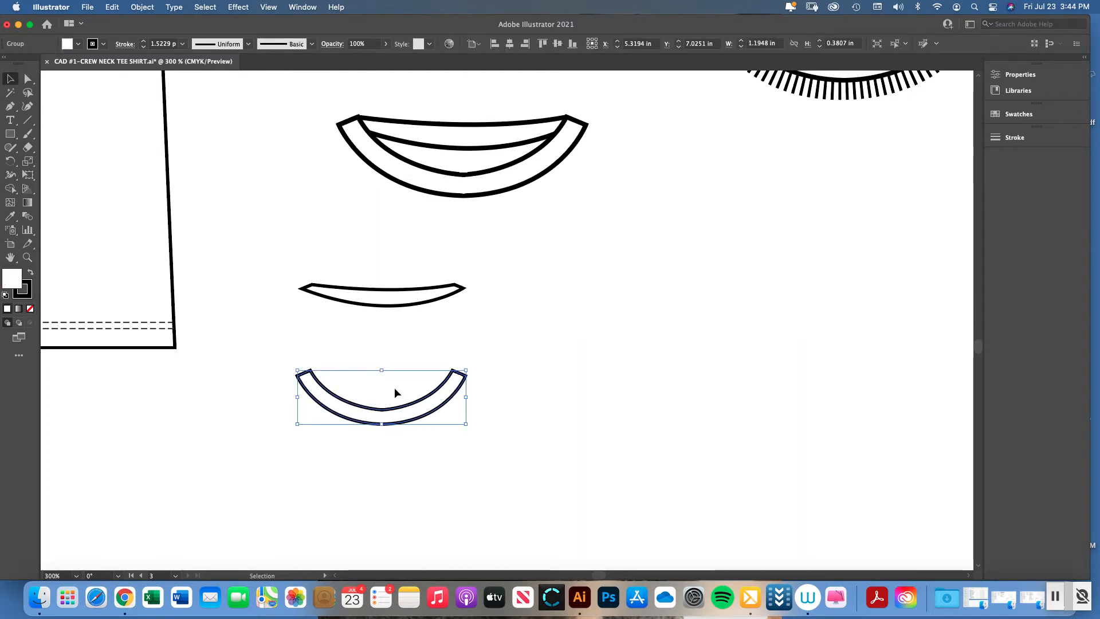
pyautogui.click(388, 295)
pyautogui.click(395, 290)
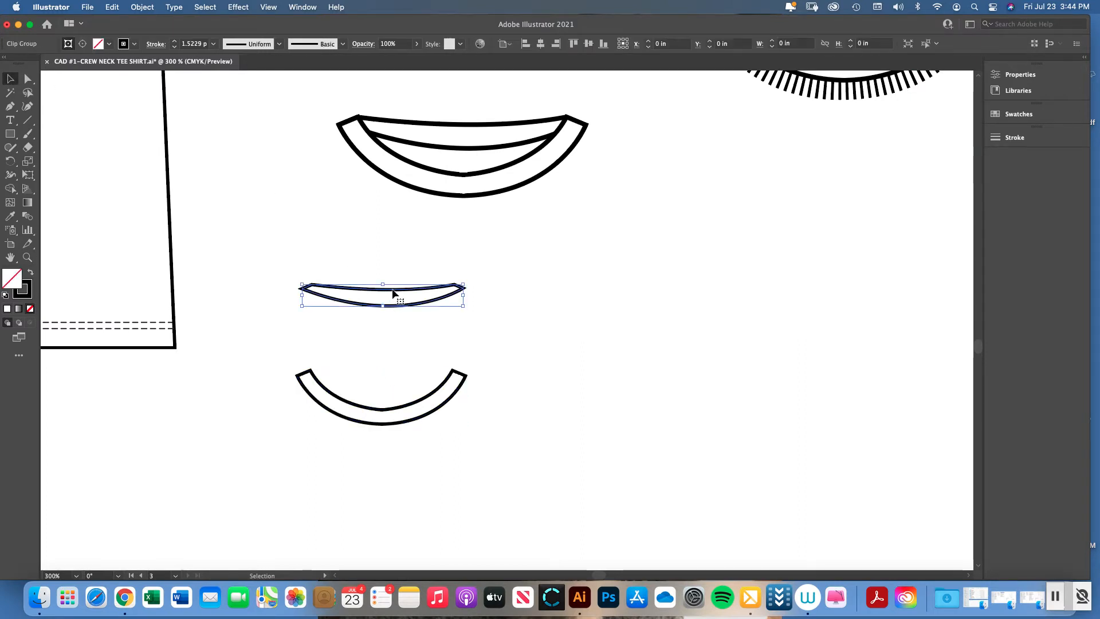
pyautogui.moveTo(397, 293); pyautogui.dragTo(398, 297)
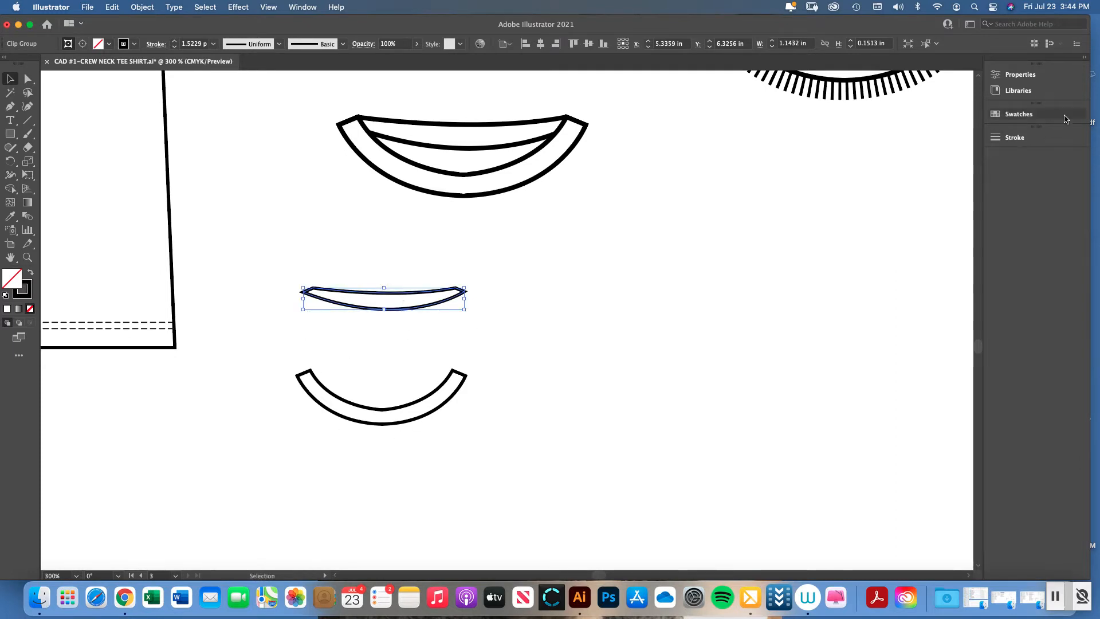
# Display the Stroke settings and place them beside the detached collar shapes.
pyautogui.click(1009, 118)
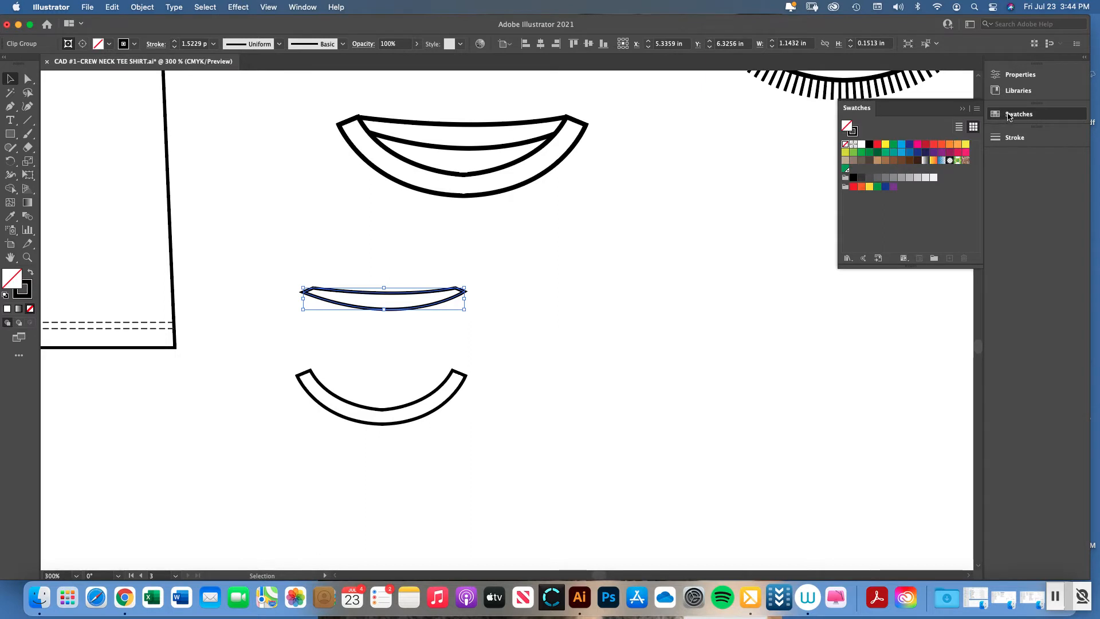
pyautogui.click(1009, 119)
pyautogui.click(303, 7)
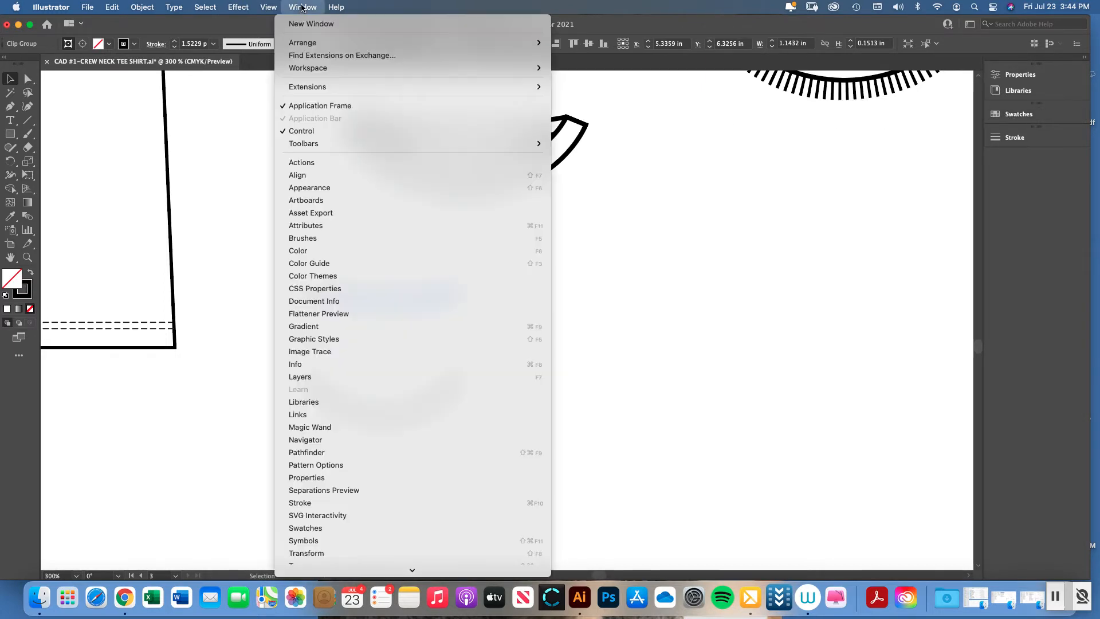
pyautogui.click(312, 504)
pyautogui.moveTo(881, 132); pyautogui.dragTo(584, 237)
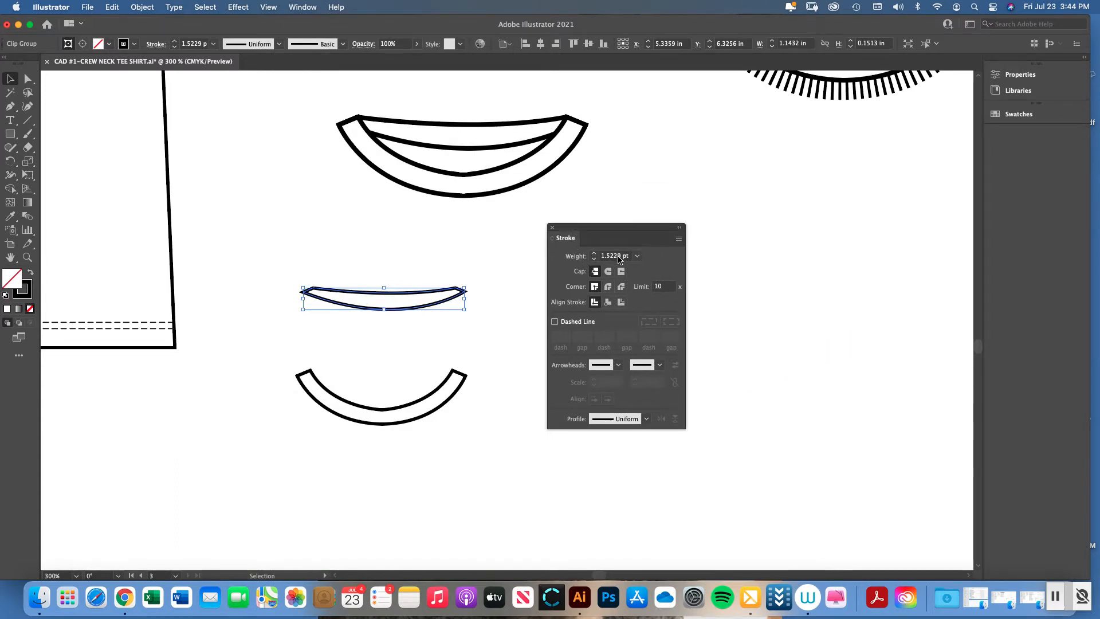
# Hide the additional Stroke options, including Dashed Line, and show them again.
pyautogui.click(679, 240)
pyautogui.click(687, 242)
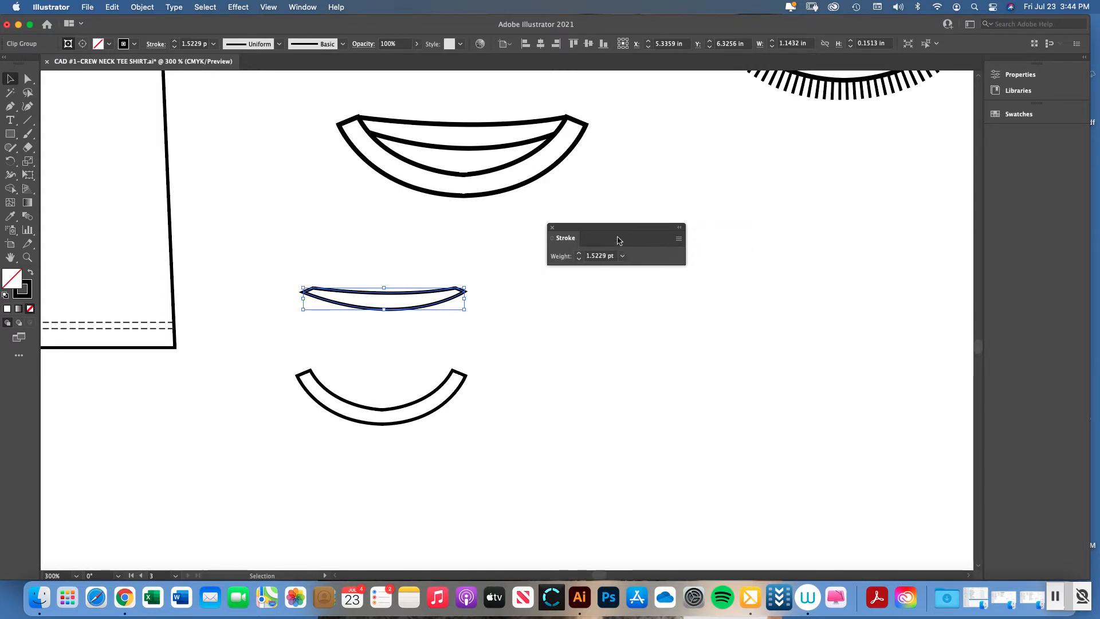
pyautogui.click(679, 241)
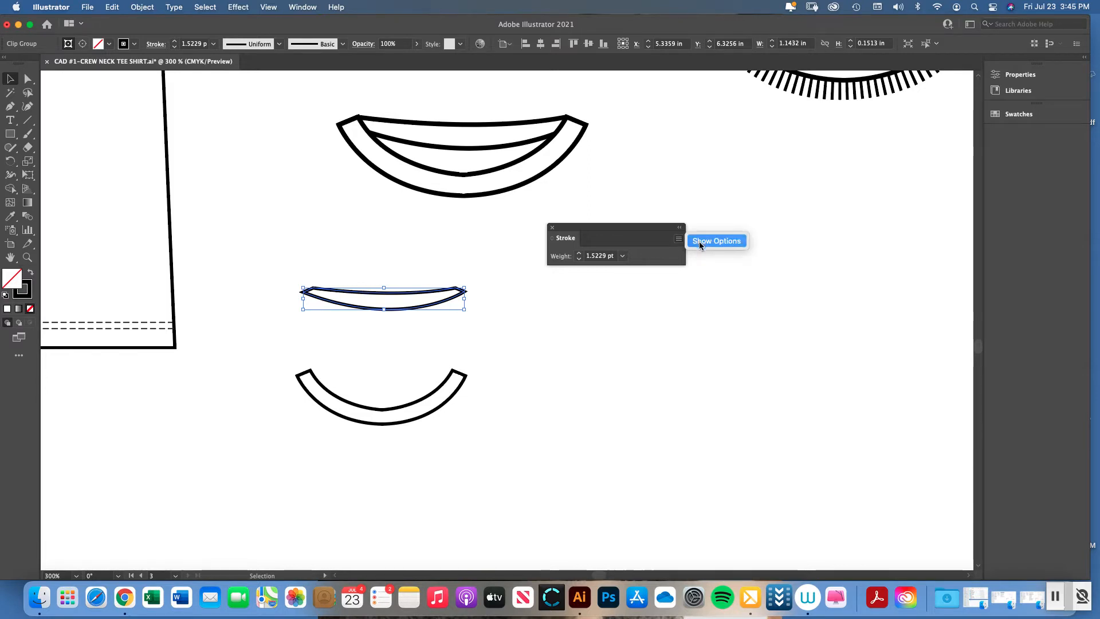
pyautogui.click(700, 243)
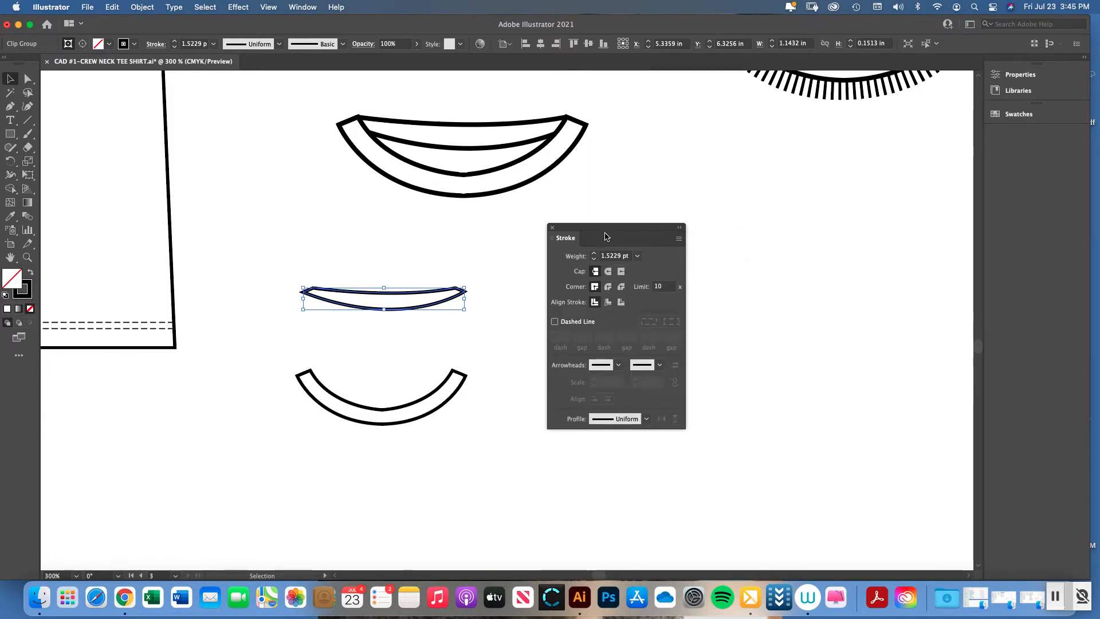
# Move the Stroke settings closer to the detached collar shapes and deselect the back collar.
pyautogui.moveTo(606, 236); pyautogui.dragTo(604, 229)
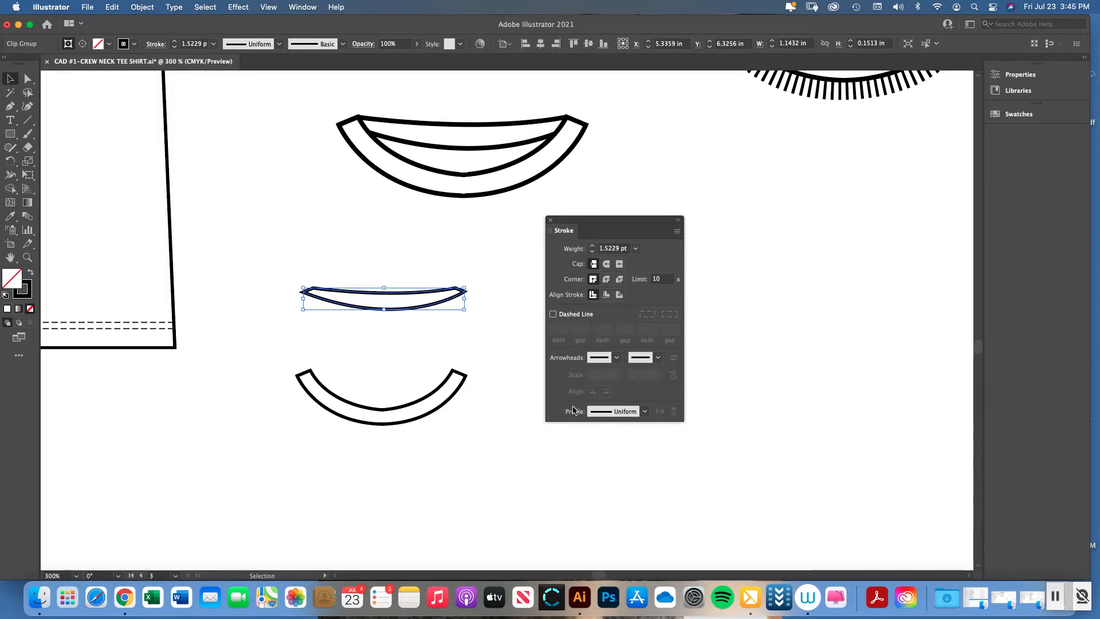
pyautogui.click(504, 297)
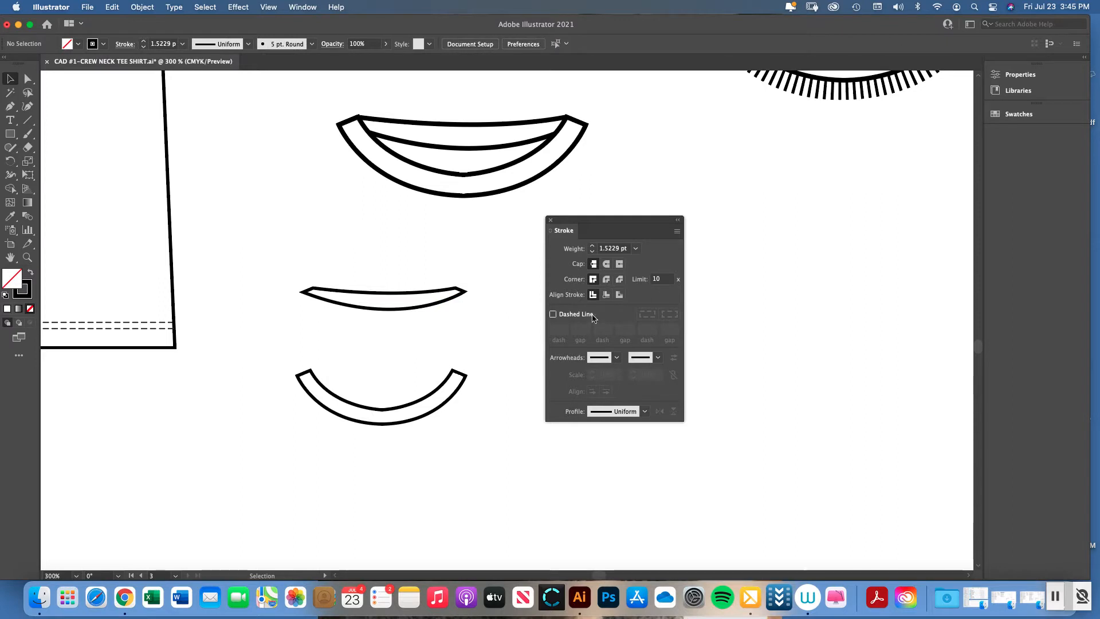
pyautogui.moveTo(596, 226); pyautogui.dragTo(584, 230)
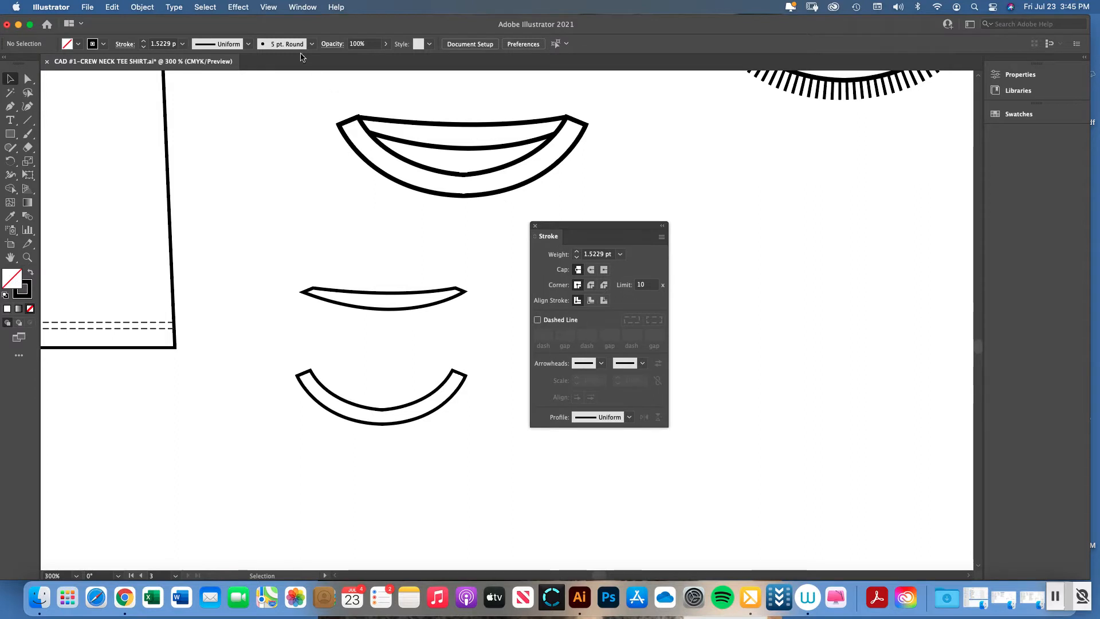
pyautogui.moveTo(292, 26); pyautogui.dragTo(302, 26)
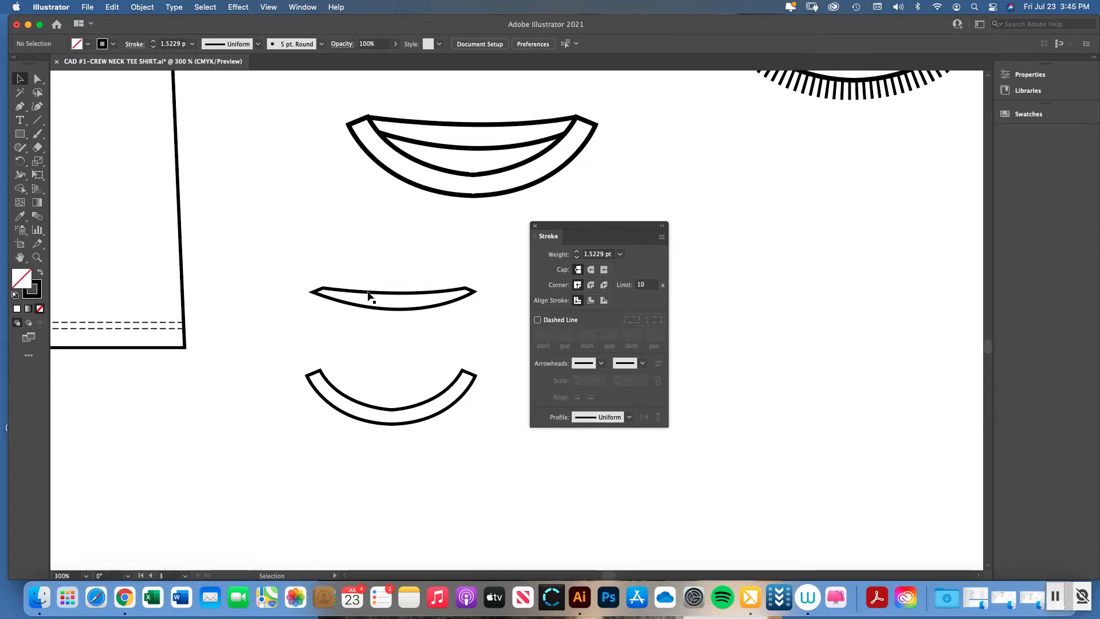
pyautogui.click(375, 404)
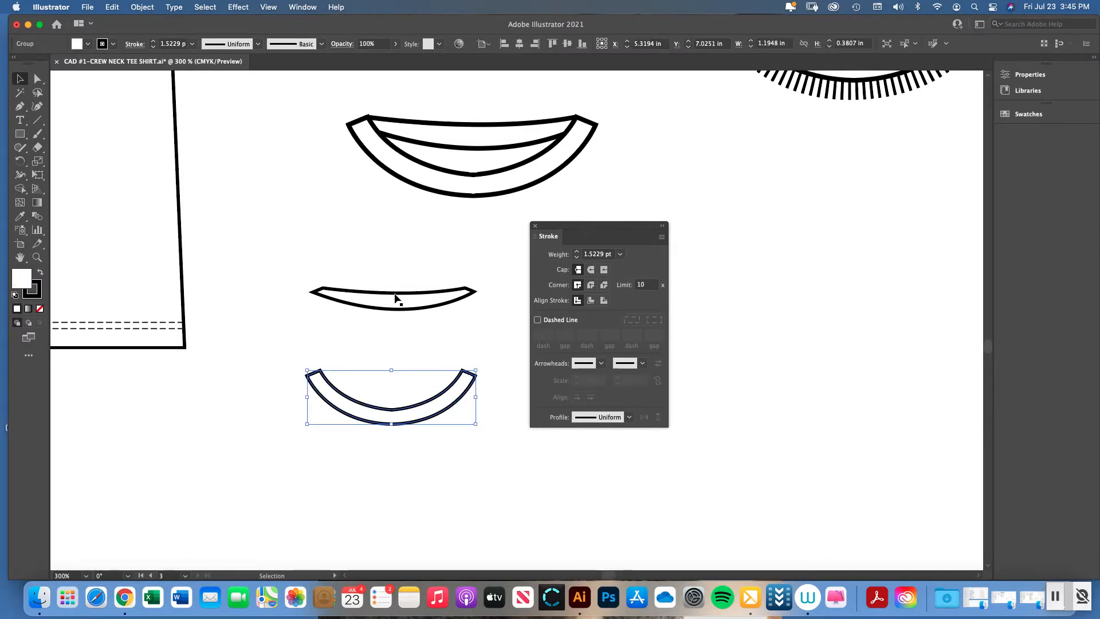
pyautogui.click(395, 298)
pyautogui.click(20, 107)
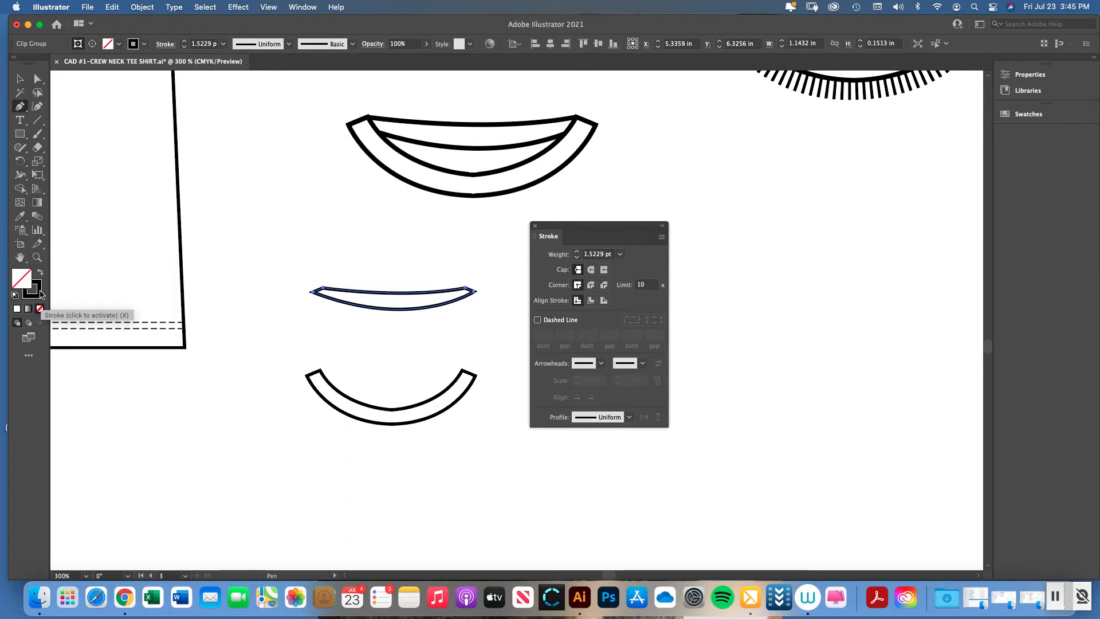
pyautogui.click(20, 78)
pyautogui.click(366, 267)
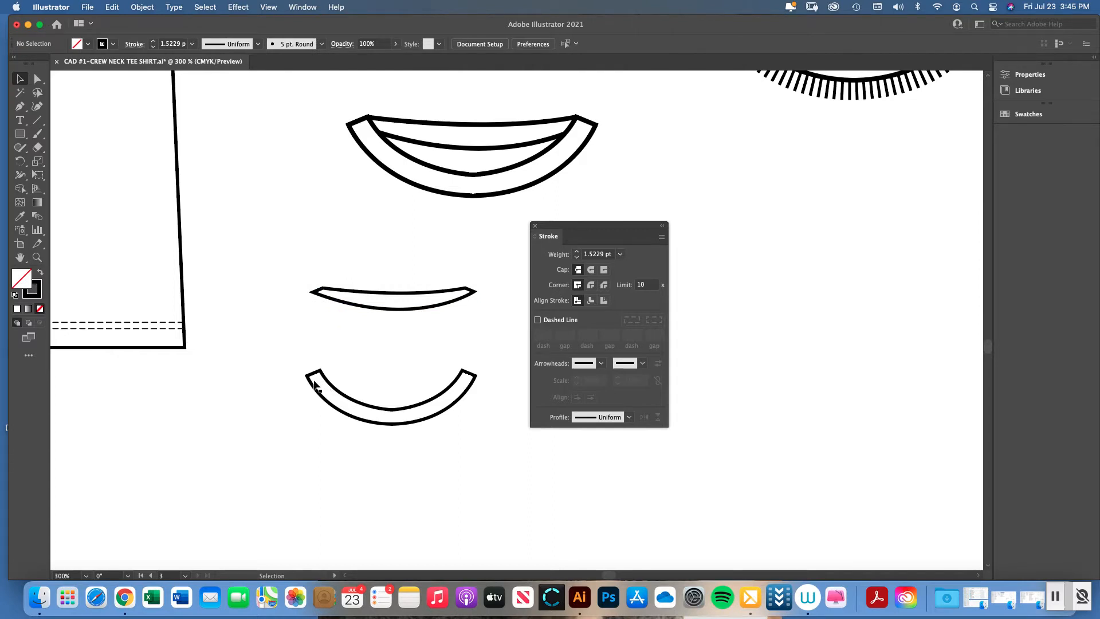
# Draw an unfilled curve with the Pen tool along the centre of the detached front collar, extending slightly past both ends.
pyautogui.click(20, 108)
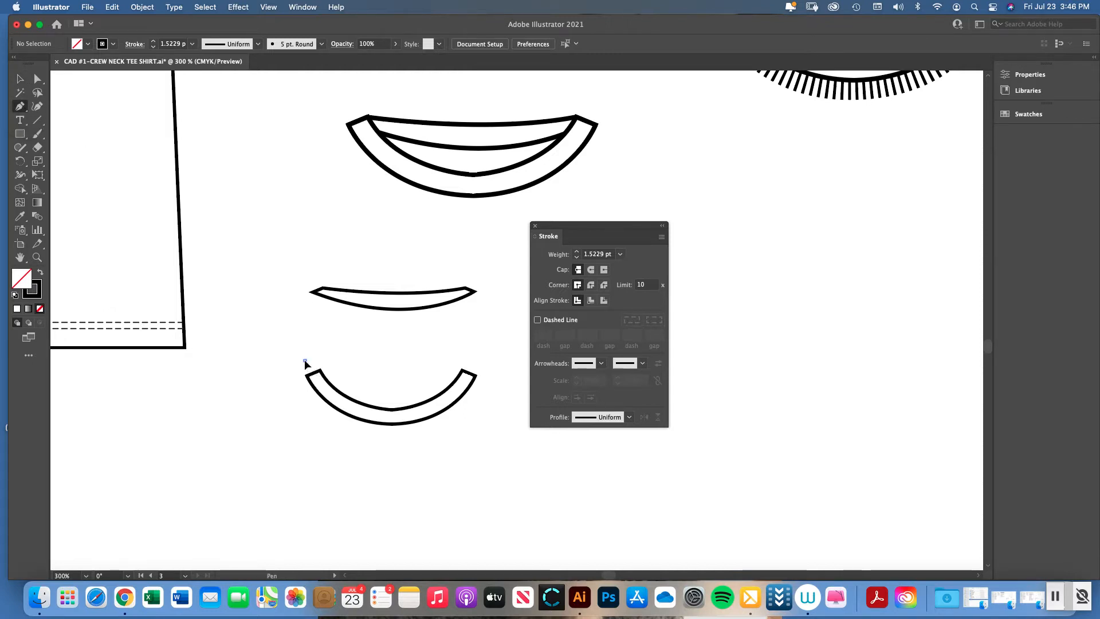
pyautogui.click(305, 361)
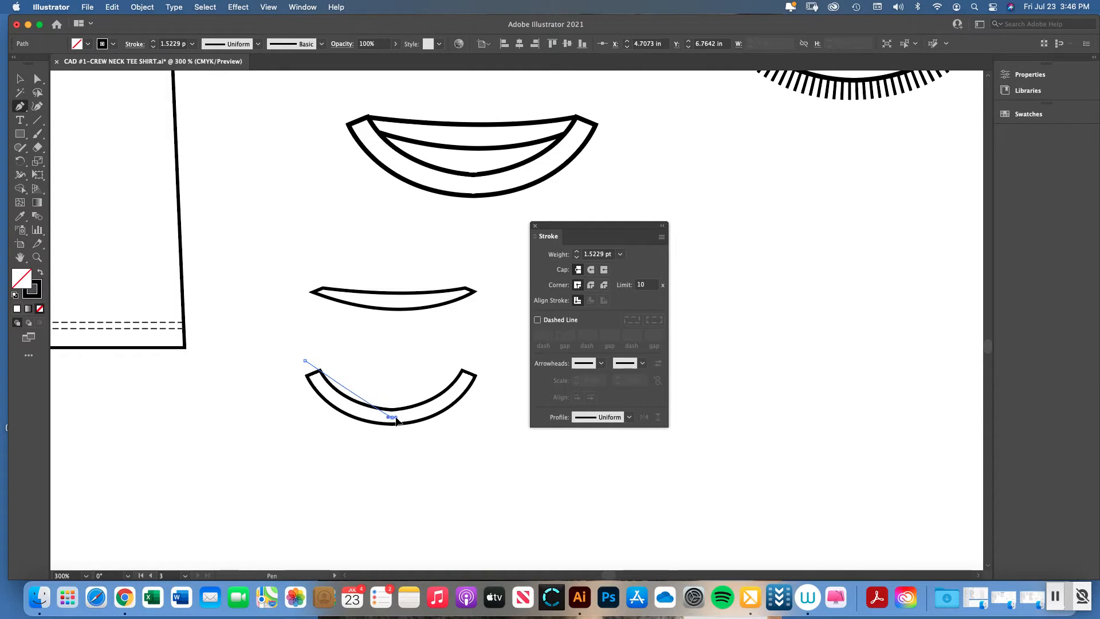
pyautogui.moveTo(392, 417); pyautogui.dragTo(454, 417)
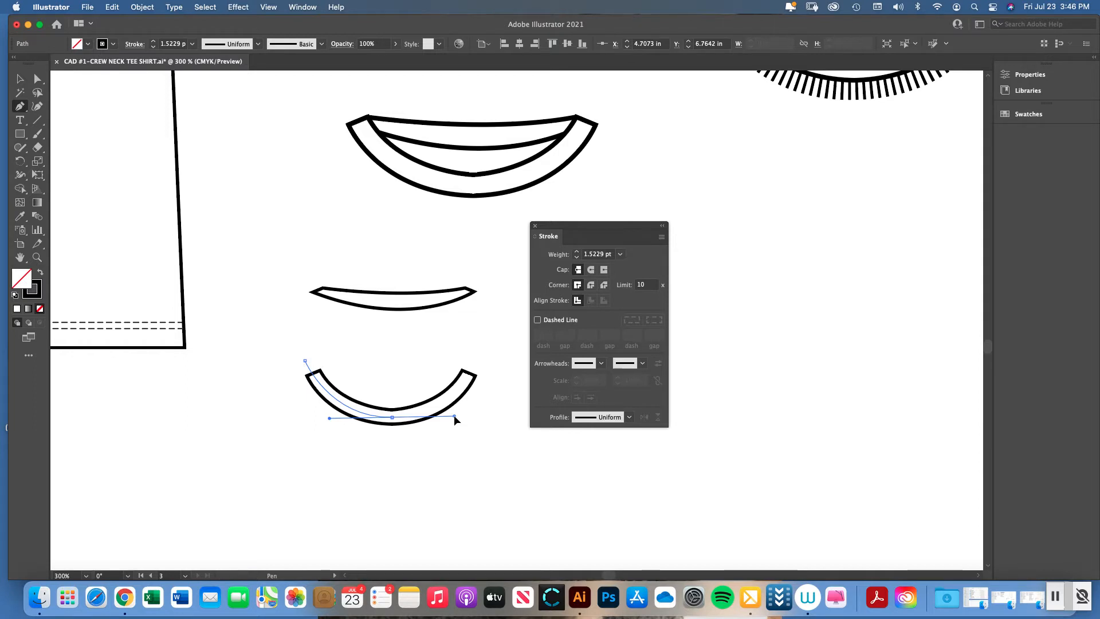
pyautogui.moveTo(454, 416); pyautogui.dragTo(454, 416)
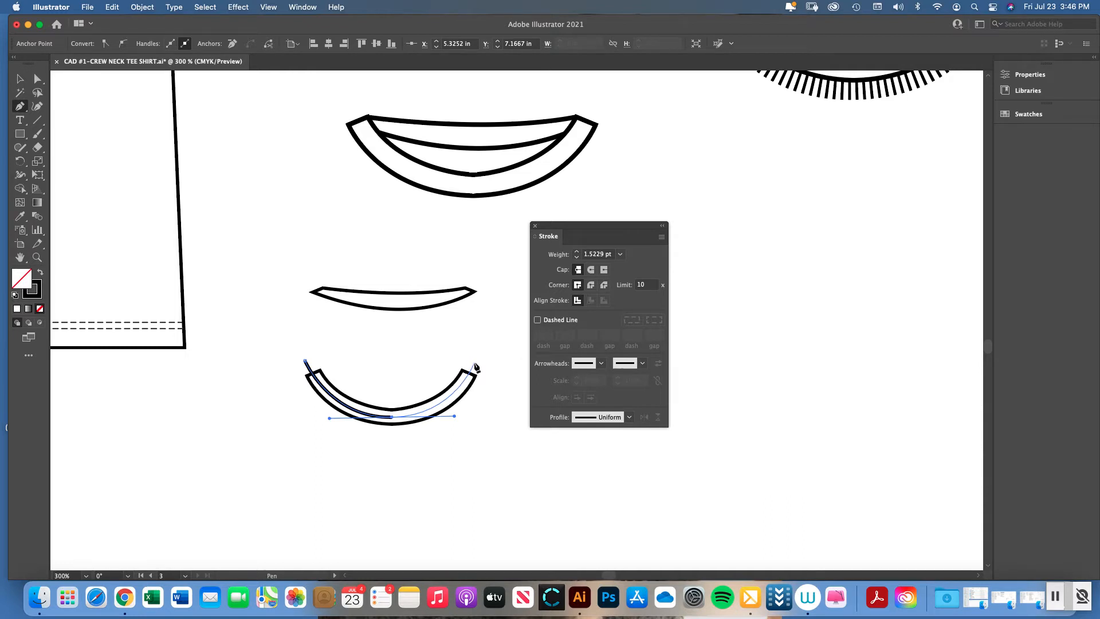
pyautogui.click(475, 362)
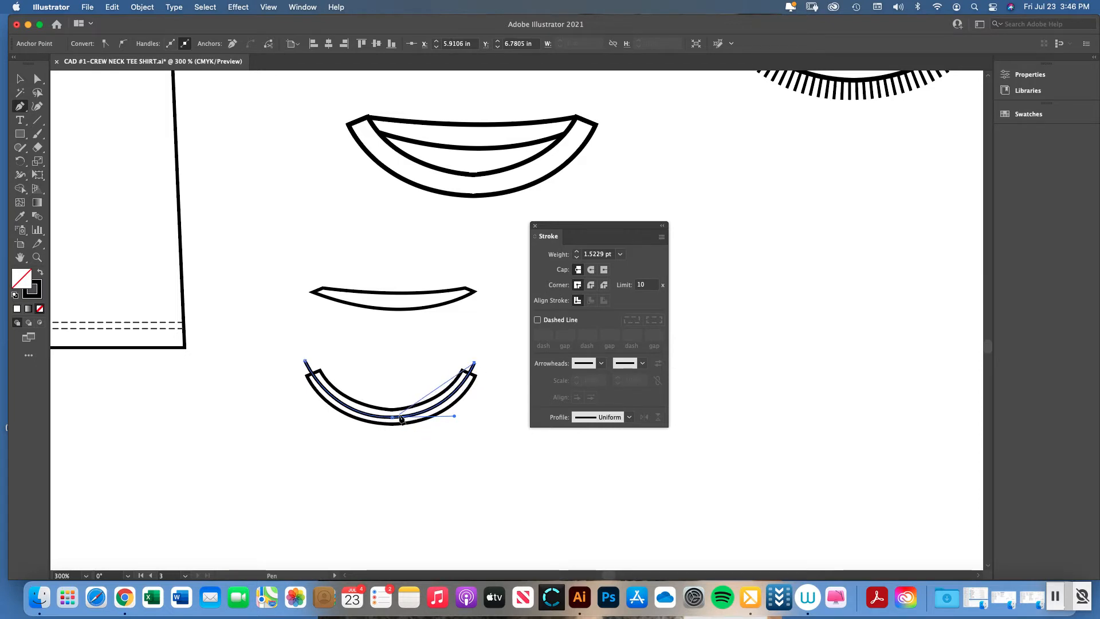
pyautogui.click(22, 82)
pyautogui.click(355, 336)
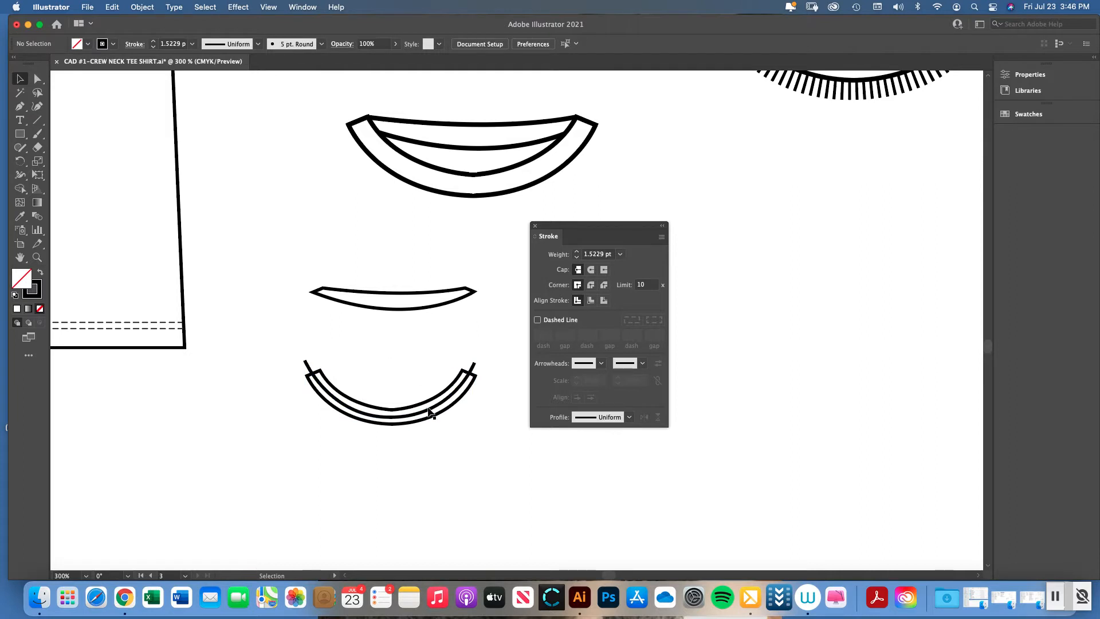
# Select the end-to-end centre curve's anchor on the front collar and move the Stroke settings clear of the collar.
pyautogui.moveTo(429, 411); pyautogui.dragTo(429, 411)
pyautogui.click(38, 81)
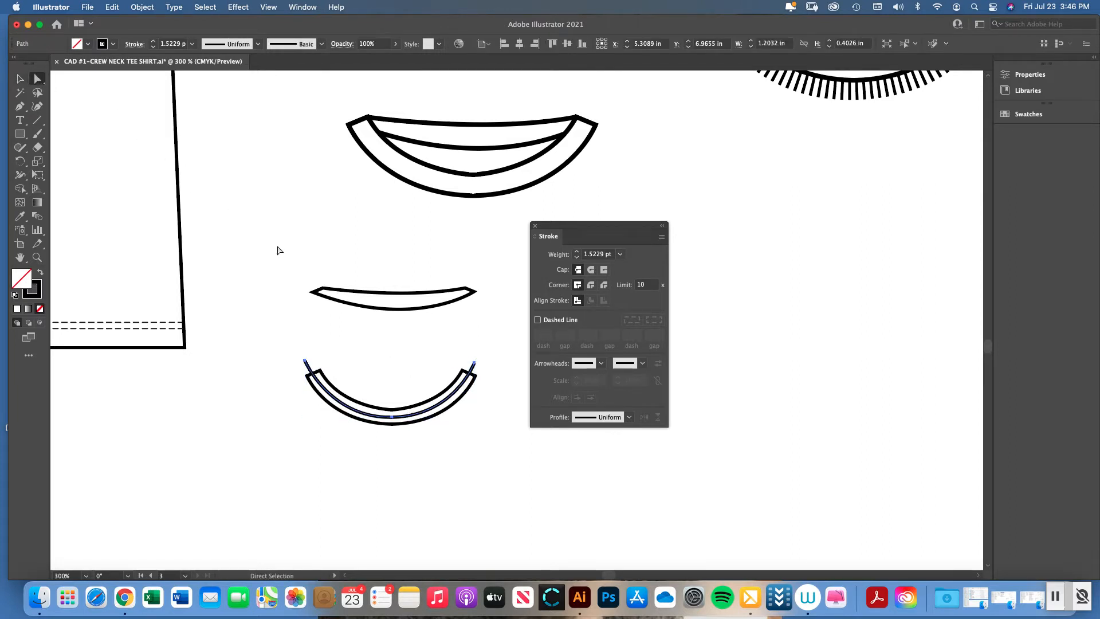
pyautogui.click(279, 249)
pyautogui.click(307, 365)
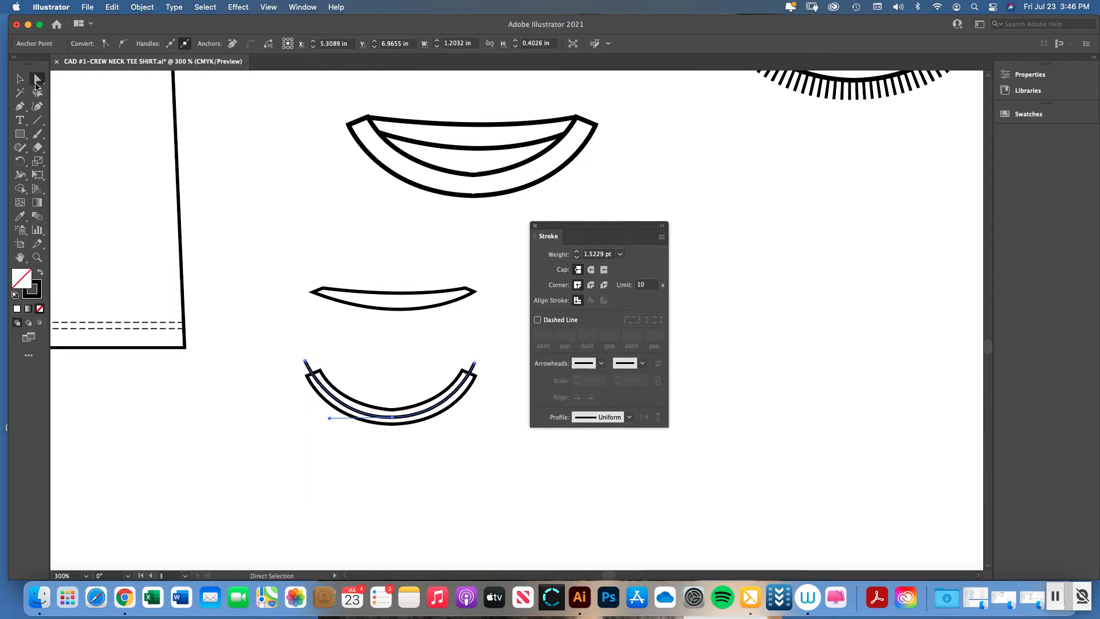
pyautogui.press('z')
pyautogui.click(438, 387)
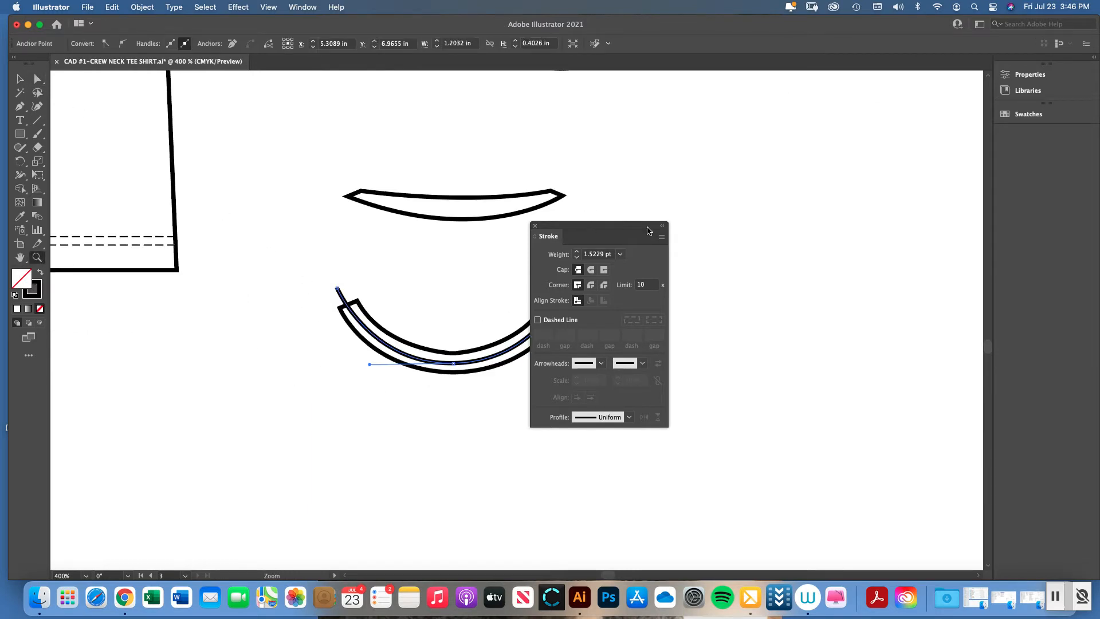
pyautogui.moveTo(622, 228); pyautogui.dragTo(748, 222)
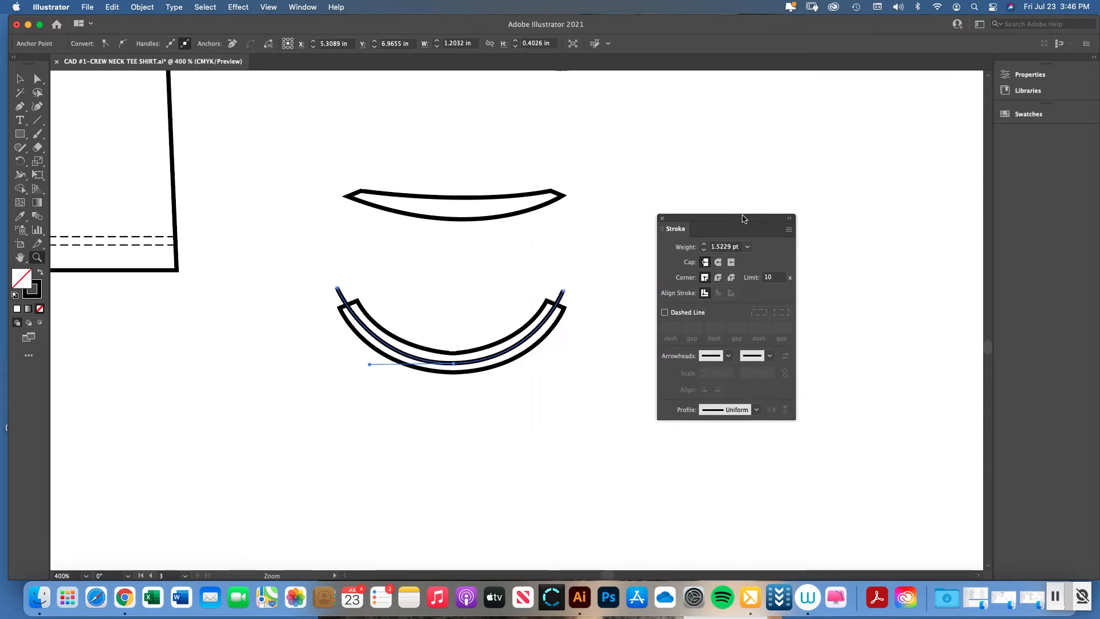
pyautogui.click(503, 371)
# Adjust the left direction handle of the centre curve's middle anchor point so the curve runs midway between the collar edges.
pyautogui.click(37, 79)
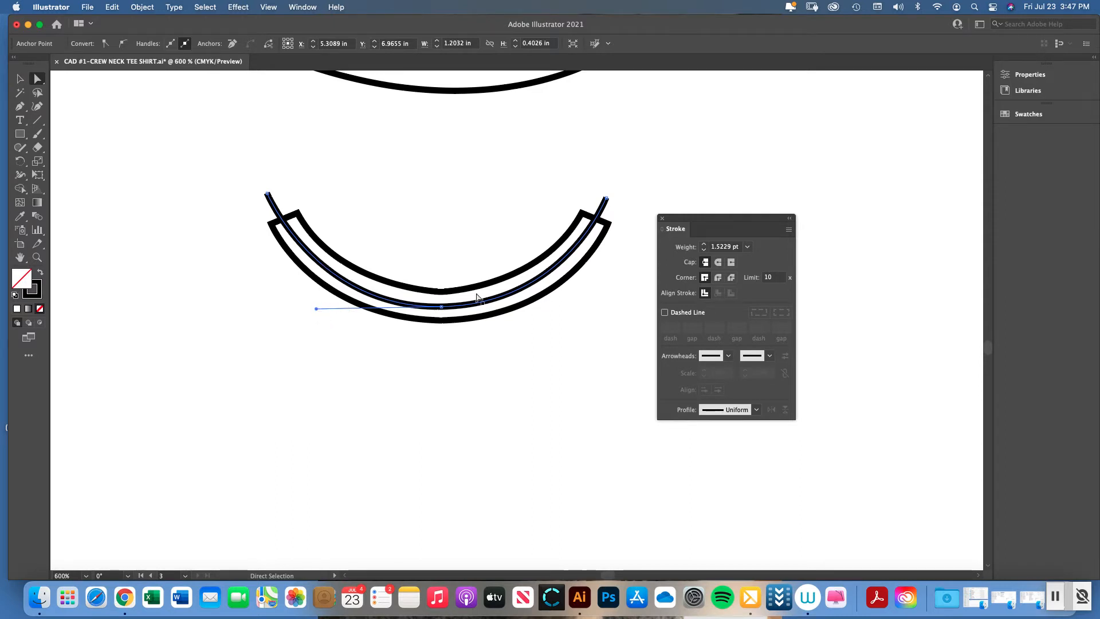
pyautogui.click(341, 320)
pyautogui.click(360, 299)
pyautogui.moveTo(316, 308)
pyautogui.mouseDown()
pyautogui.moveTo(299, 315)
pyautogui.moveTo(315, 305)
pyautogui.mouseUp()
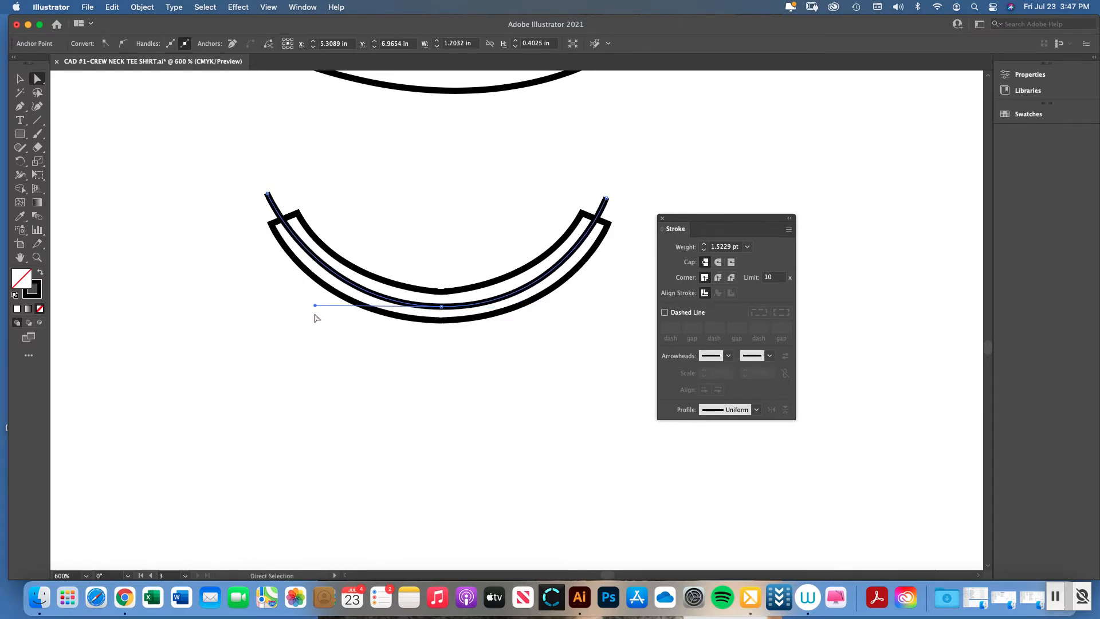
pyautogui.moveTo(315, 305); pyautogui.dragTo(310, 304)
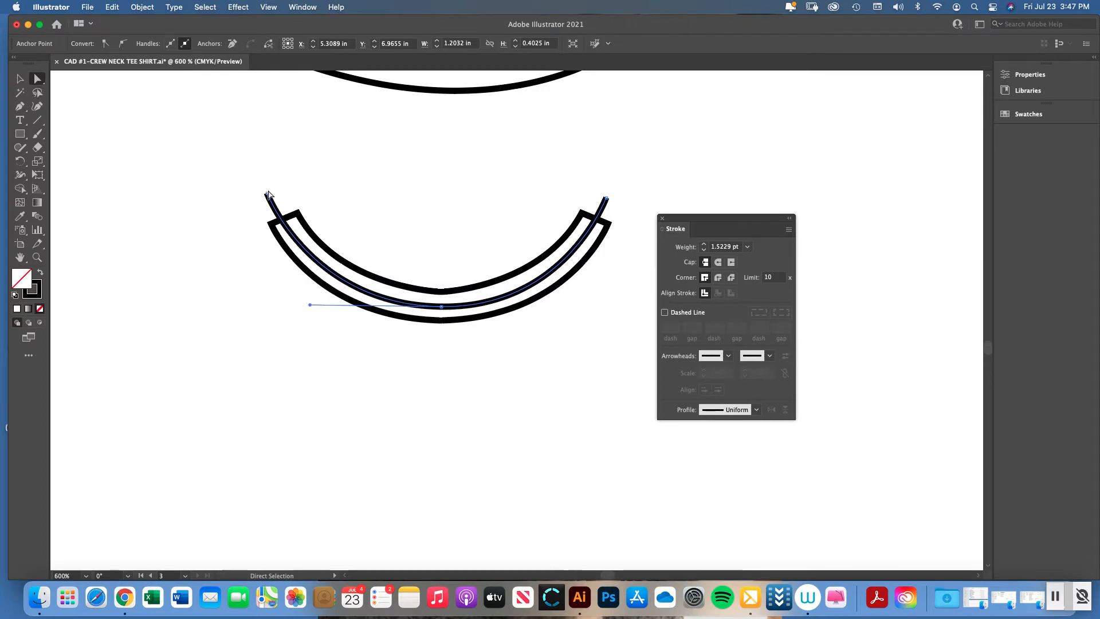
pyautogui.moveTo(309, 304); pyautogui.dragTo(313, 305)
pyautogui.click(19, 79)
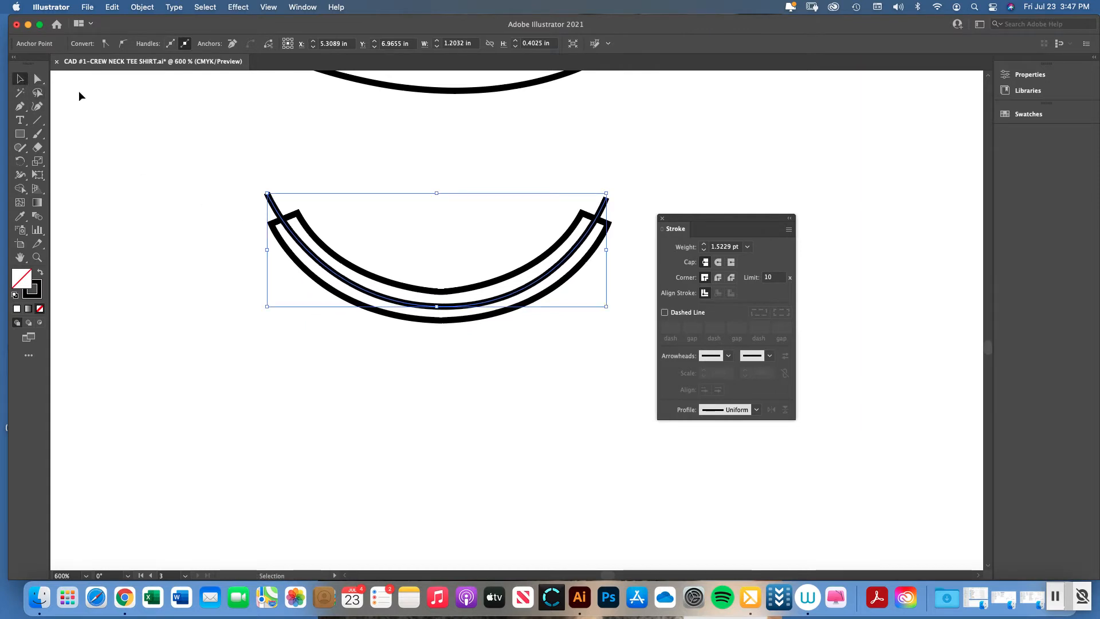
pyautogui.click(146, 174)
pyautogui.click(280, 208)
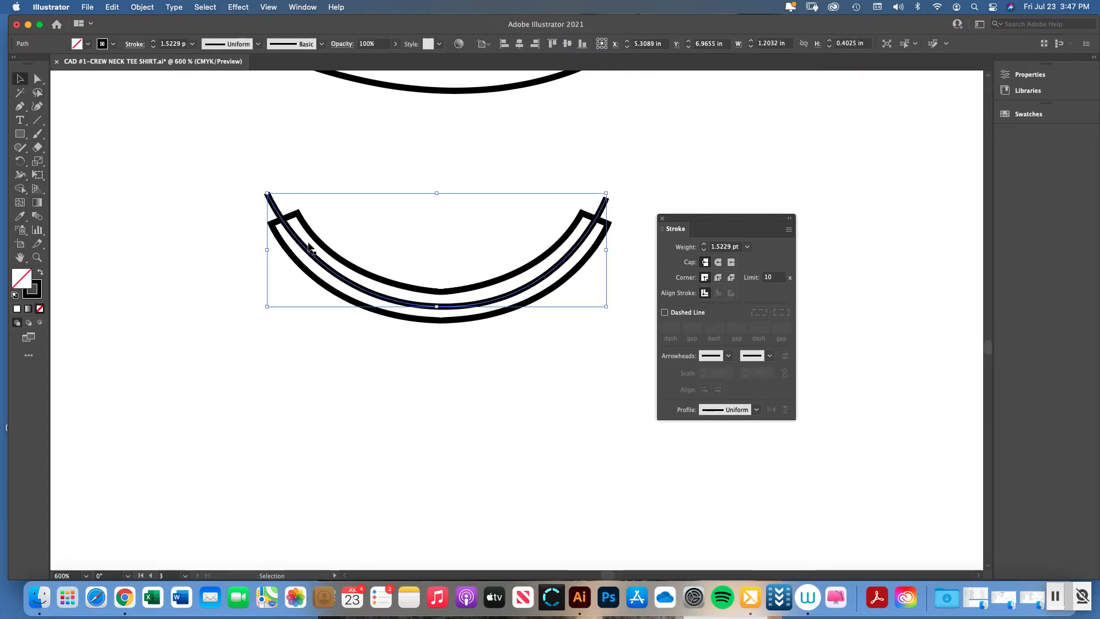
pyautogui.moveTo(303, 246); pyautogui.dragTo(310, 213)
pyautogui.press('super+z')
# Shift the centre curve's left end point slightly inward and up, and fine-tune the direction handles at its middle anchor point.
pyautogui.click(37, 79)
pyautogui.click(201, 110)
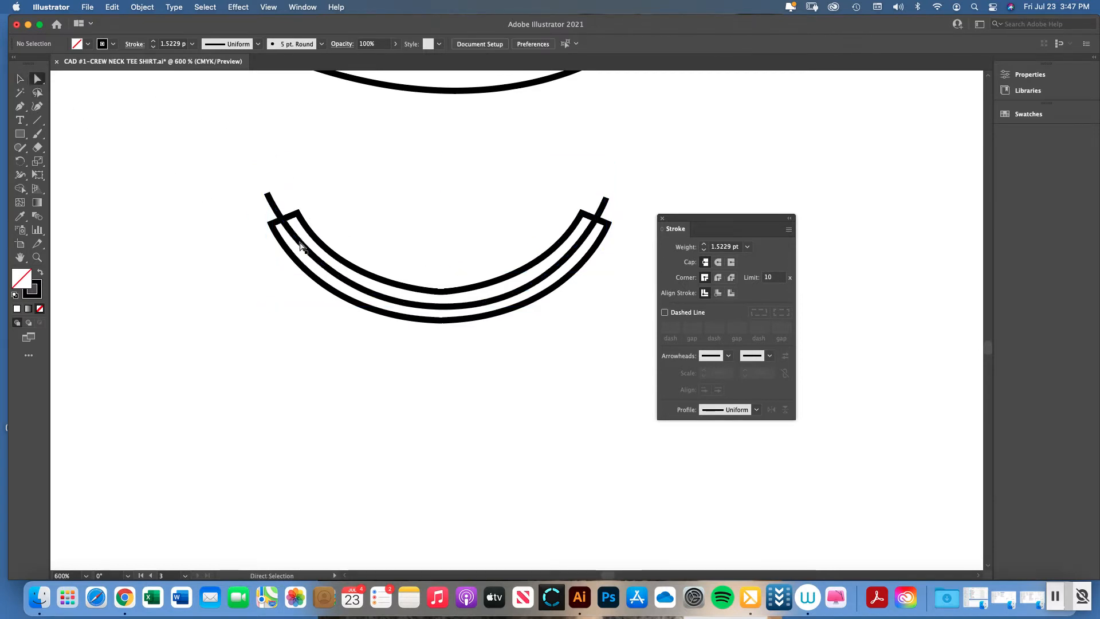
pyautogui.click(267, 195)
pyautogui.moveTo(267, 195); pyautogui.dragTo(271, 192)
pyautogui.moveTo(314, 305); pyautogui.dragTo(309, 304)
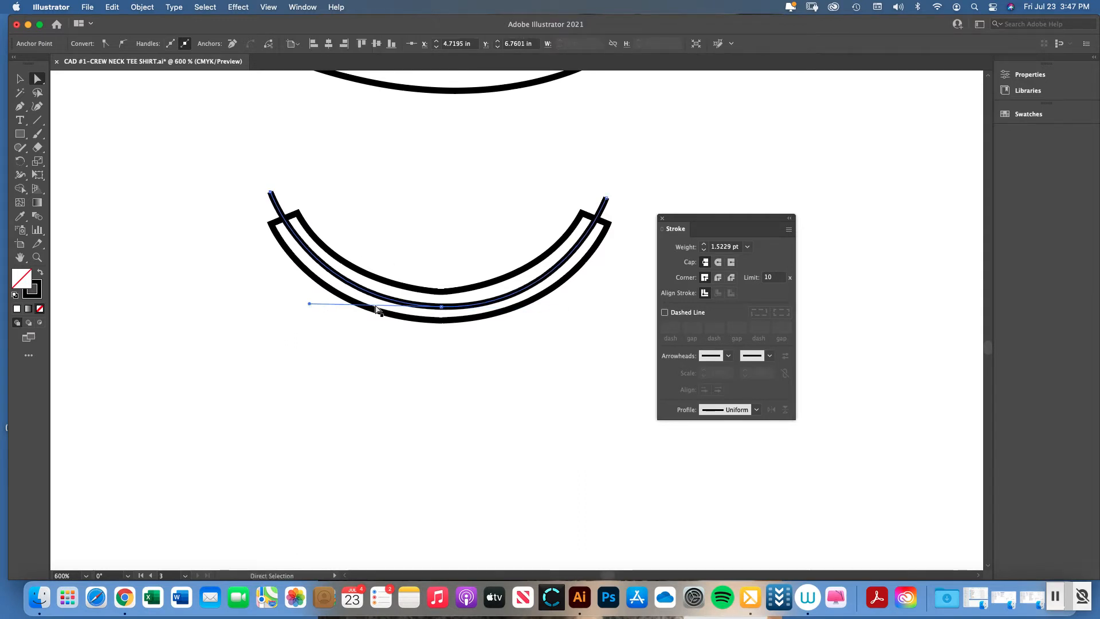
pyautogui.click(491, 301)
pyautogui.moveTo(567, 309); pyautogui.dragTo(567, 306)
pyautogui.press('v')
pyautogui.click(216, 125)
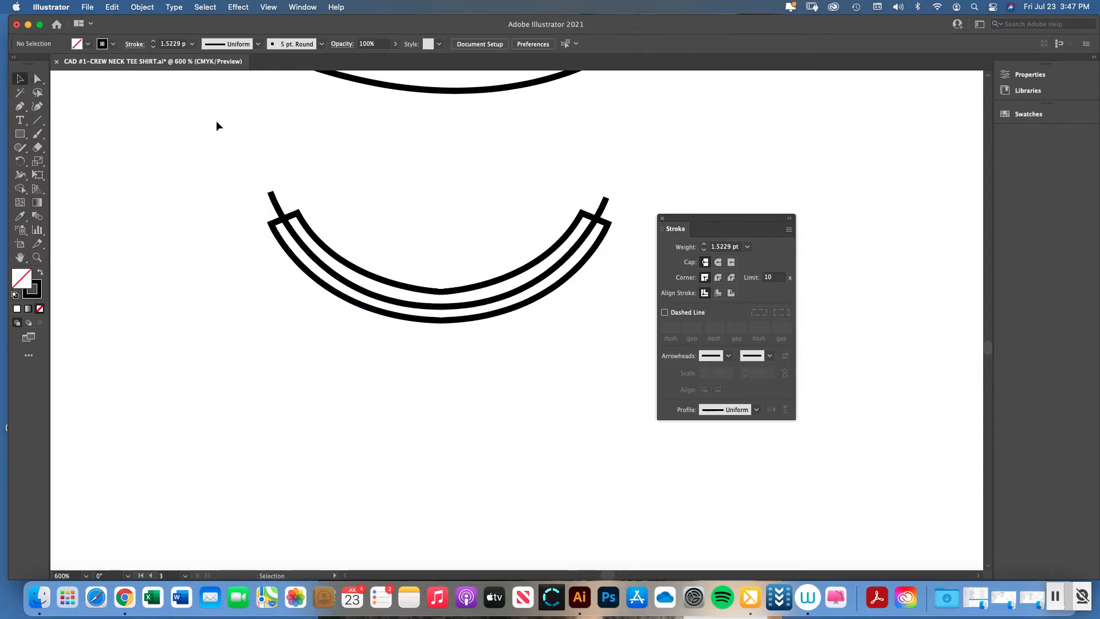
# Set the stroke weight of the front collar's centre curve to 14 pt.
pyautogui.click(348, 287)
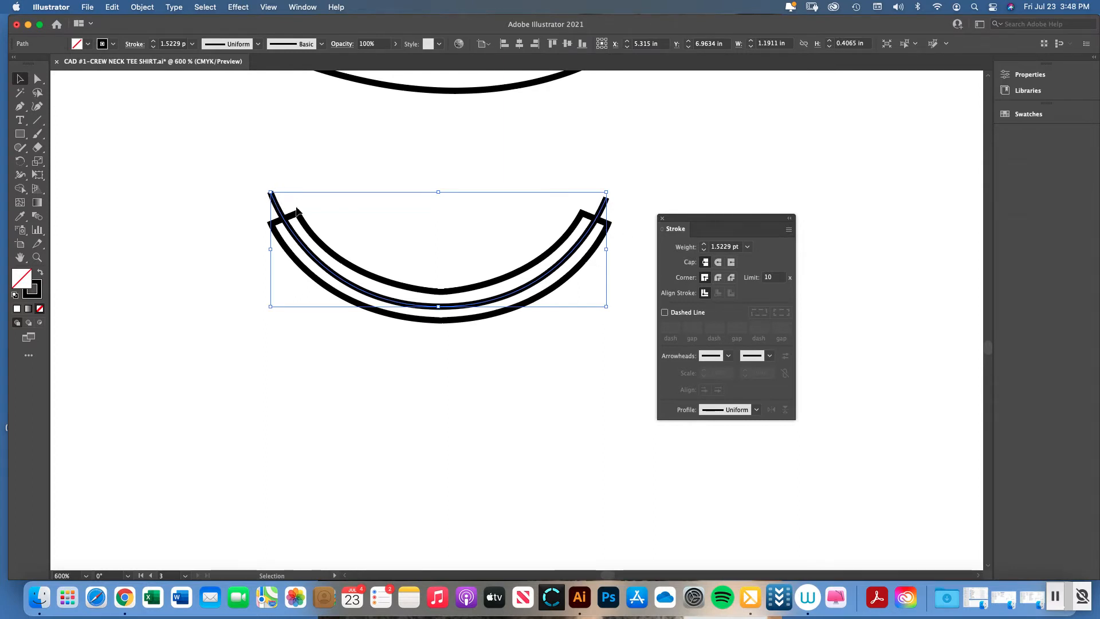
pyautogui.moveTo(685, 223); pyautogui.dragTo(693, 192)
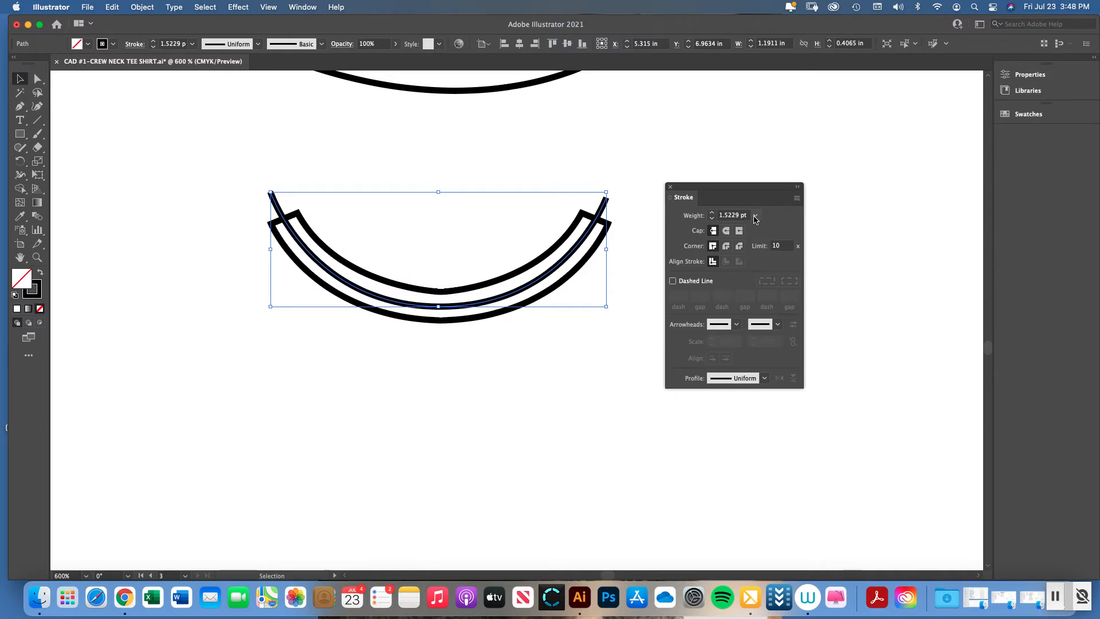
pyautogui.click(755, 215)
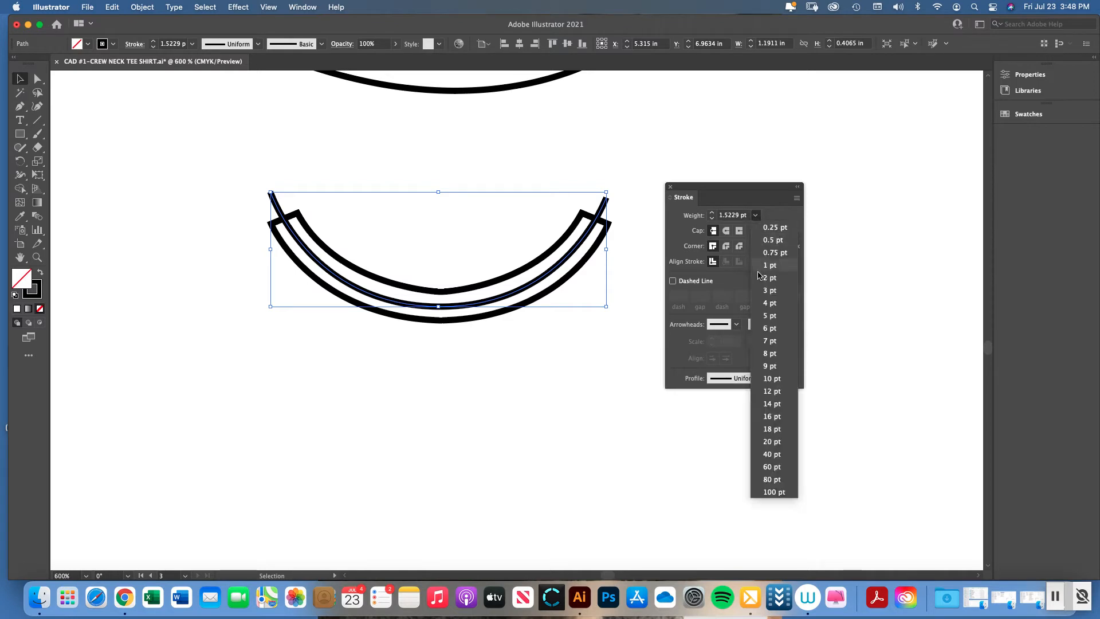
pyautogui.click(770, 404)
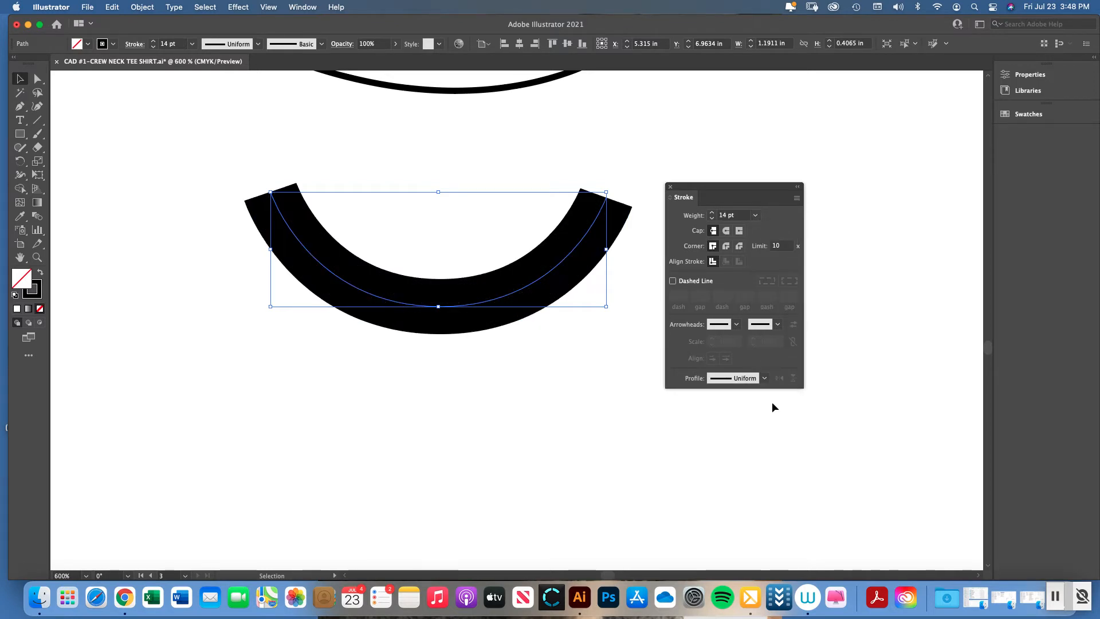
# Make the thick centre curve a dashed line with a 0.5 pt dash and a 1 pt gap.
pyautogui.click(673, 281)
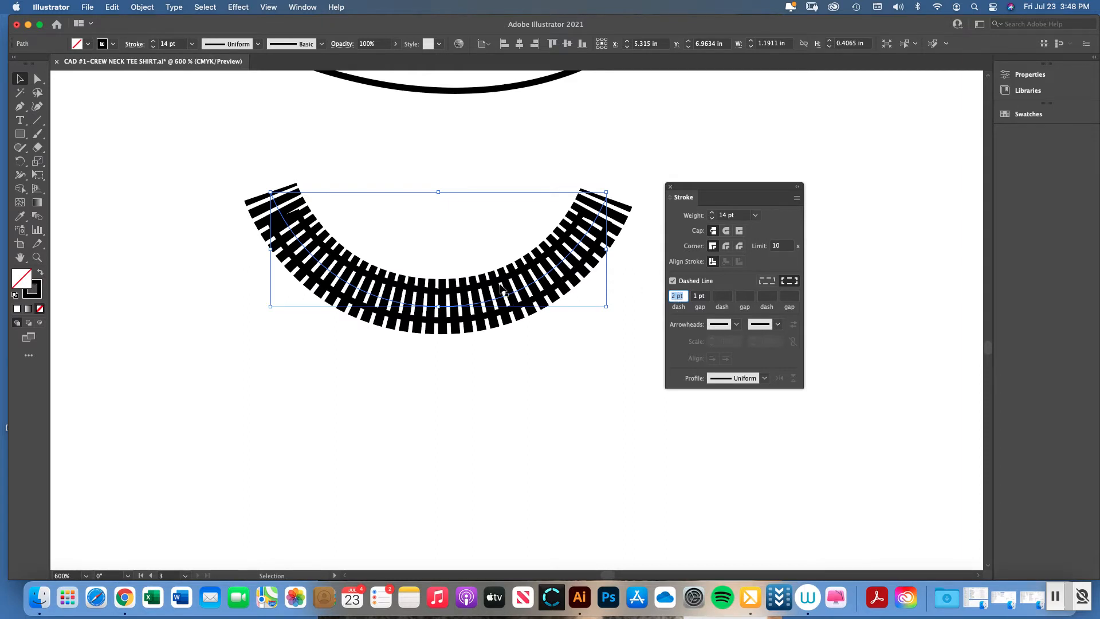
pyautogui.click(681, 296)
pyautogui.write('0.5')
pyautogui.click(696, 296)
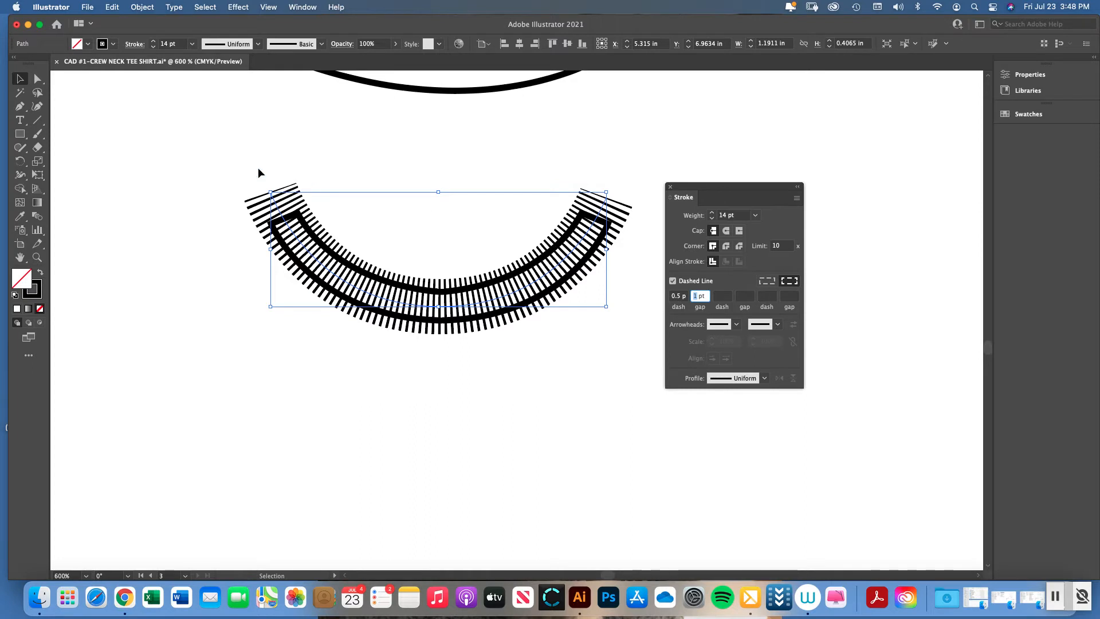
# Close the Stroke settings and deselect the dashed curve.
pyautogui.click(37, 79)
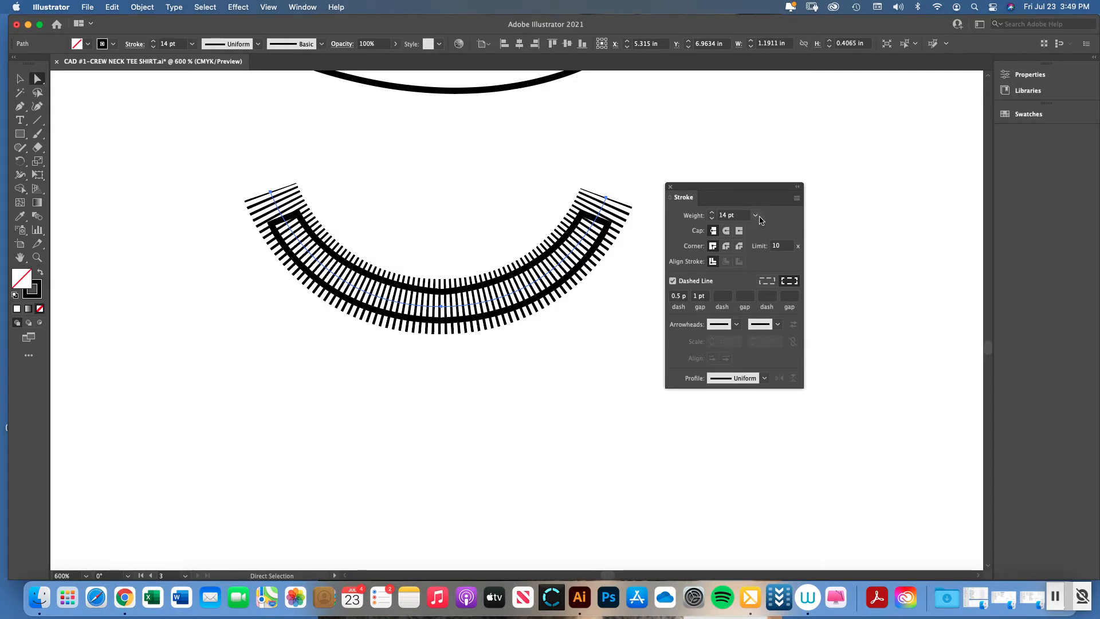
pyautogui.click(671, 189)
pyautogui.click(20, 79)
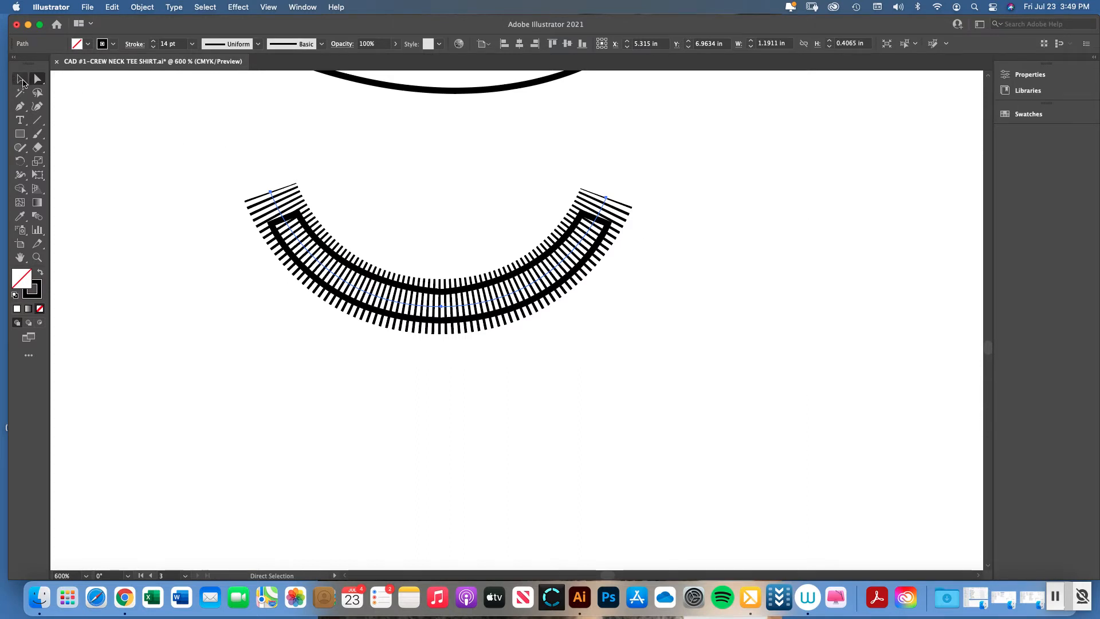
pyautogui.click(417, 201)
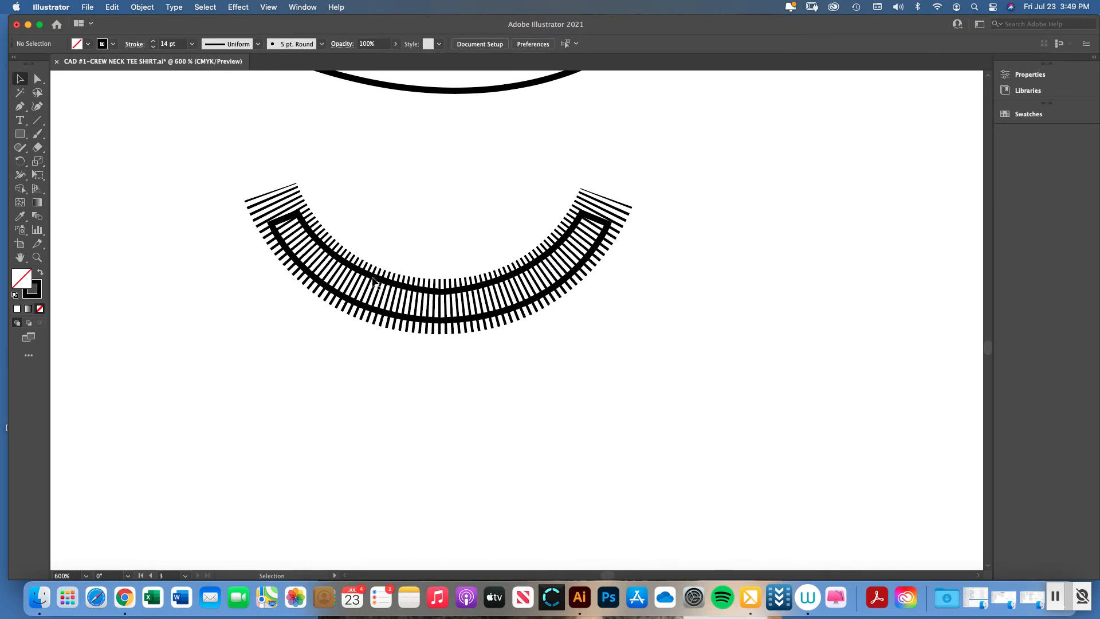
# Select the front collar outline and the dashed curve in turn to compare their fill and stroke.
pyautogui.click(429, 215)
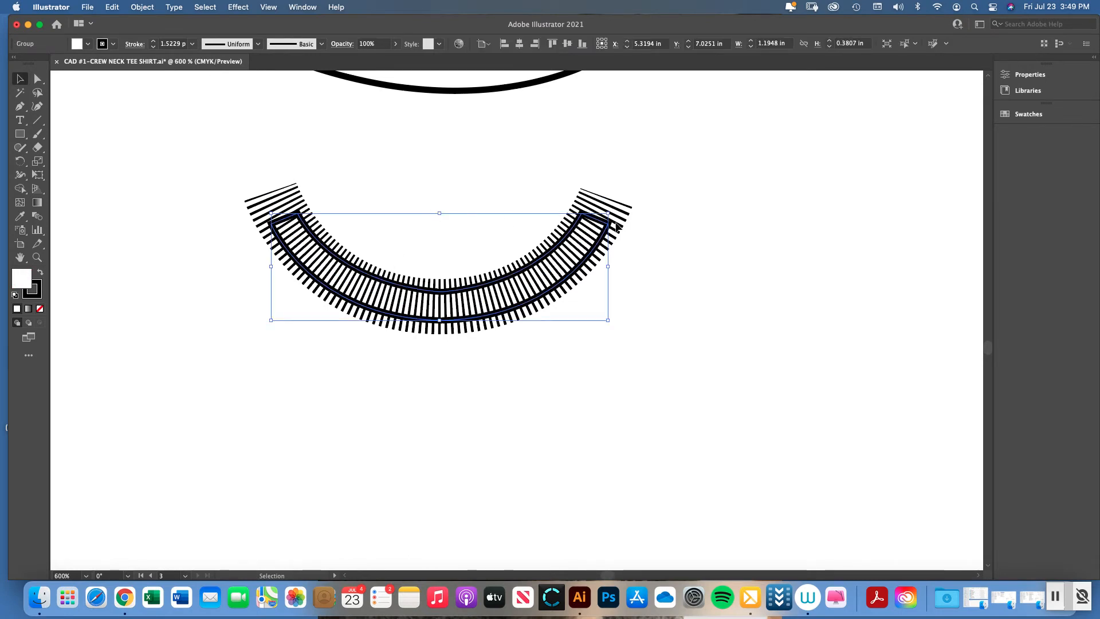
pyautogui.click(438, 249)
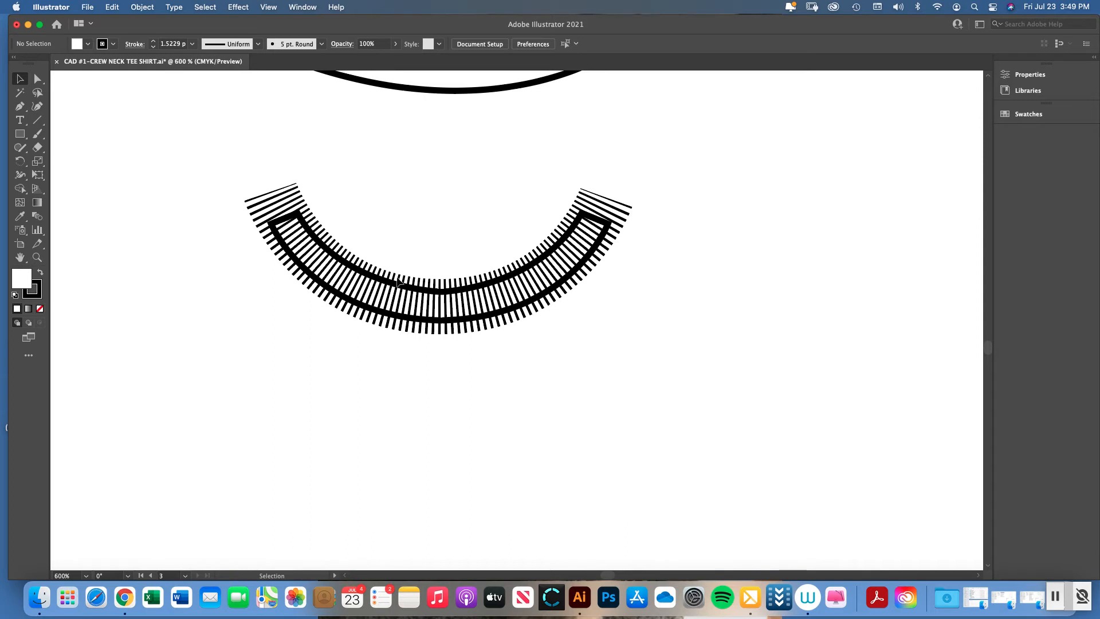
pyautogui.click(392, 283)
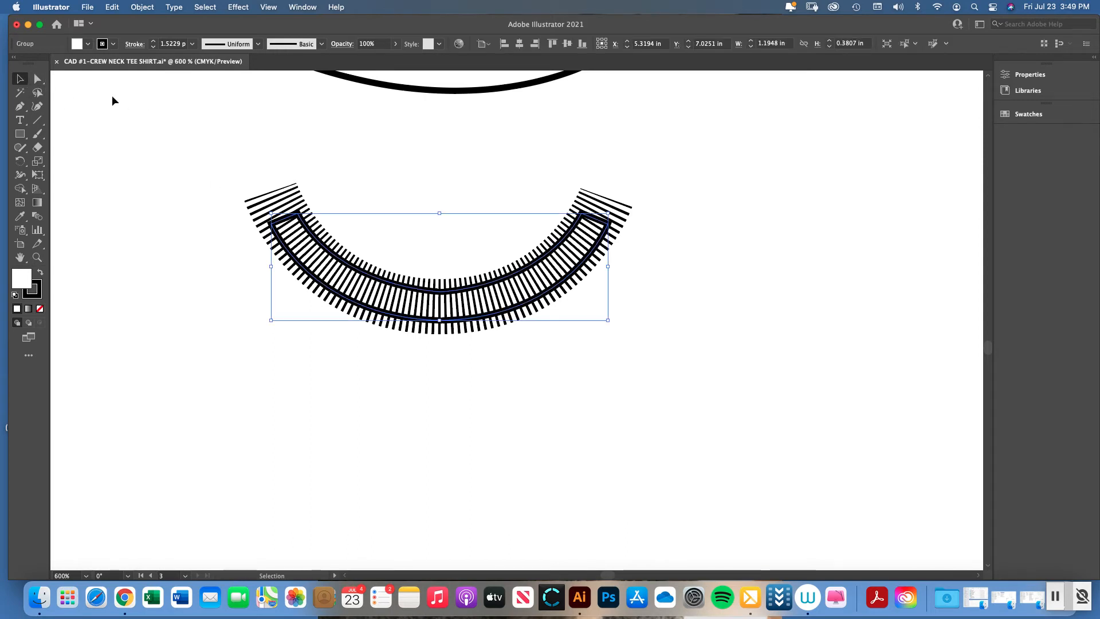
pyautogui.click(337, 182)
pyautogui.click(350, 262)
pyautogui.click(279, 197)
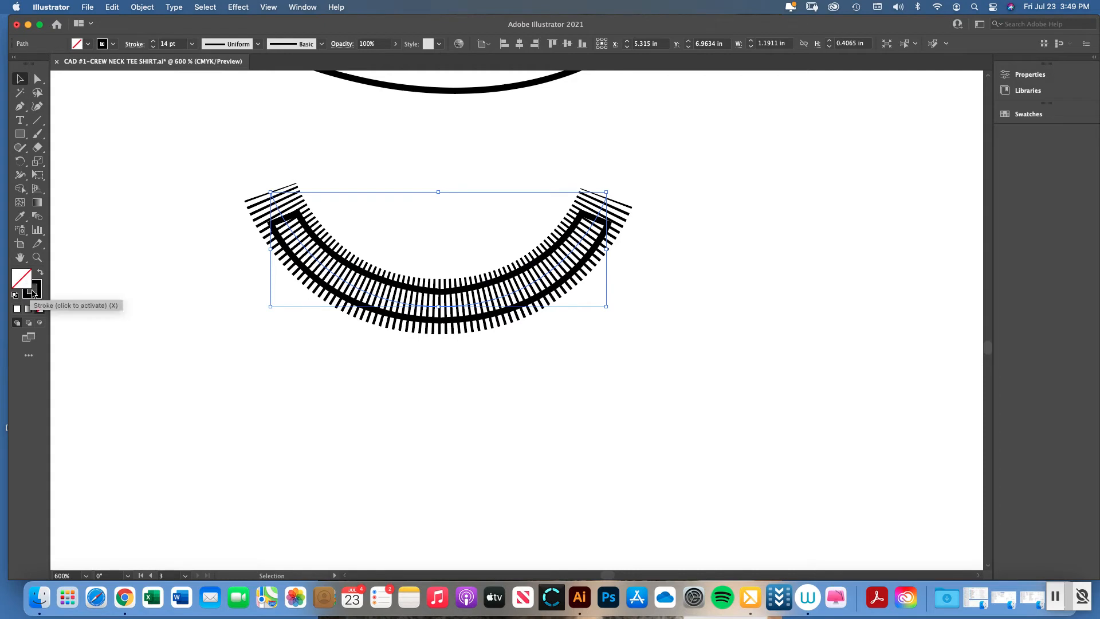
pyautogui.click(322, 164)
# Bring the white-filled front collar outline to the front, above the dashed rib curve.
pyautogui.click(292, 216)
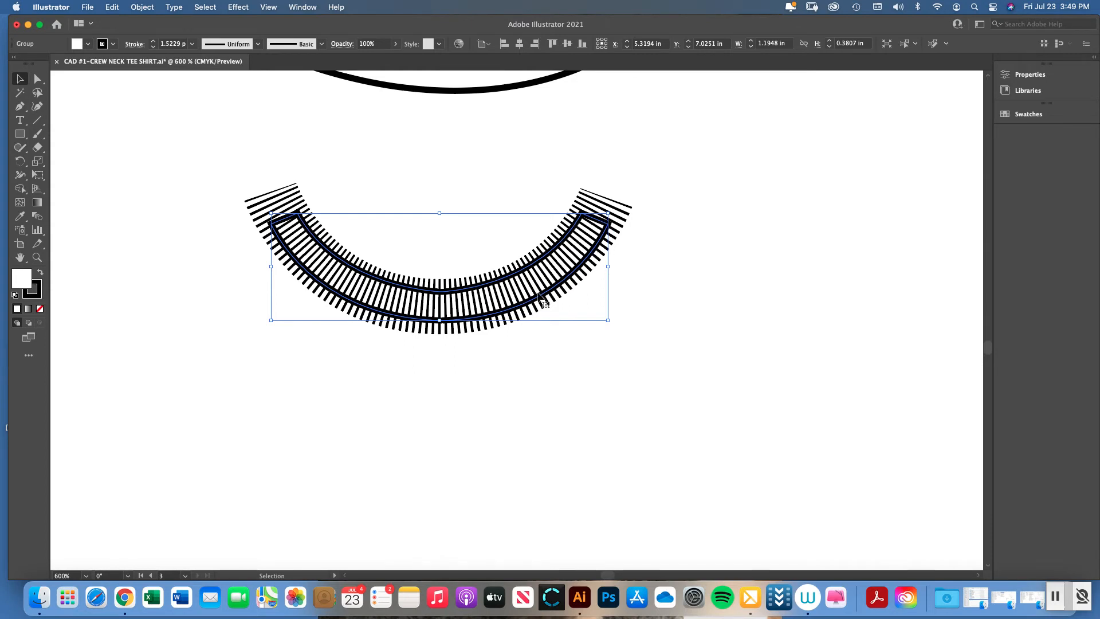
pyautogui.click(143, 8)
pyautogui.moveTo(147, 39)
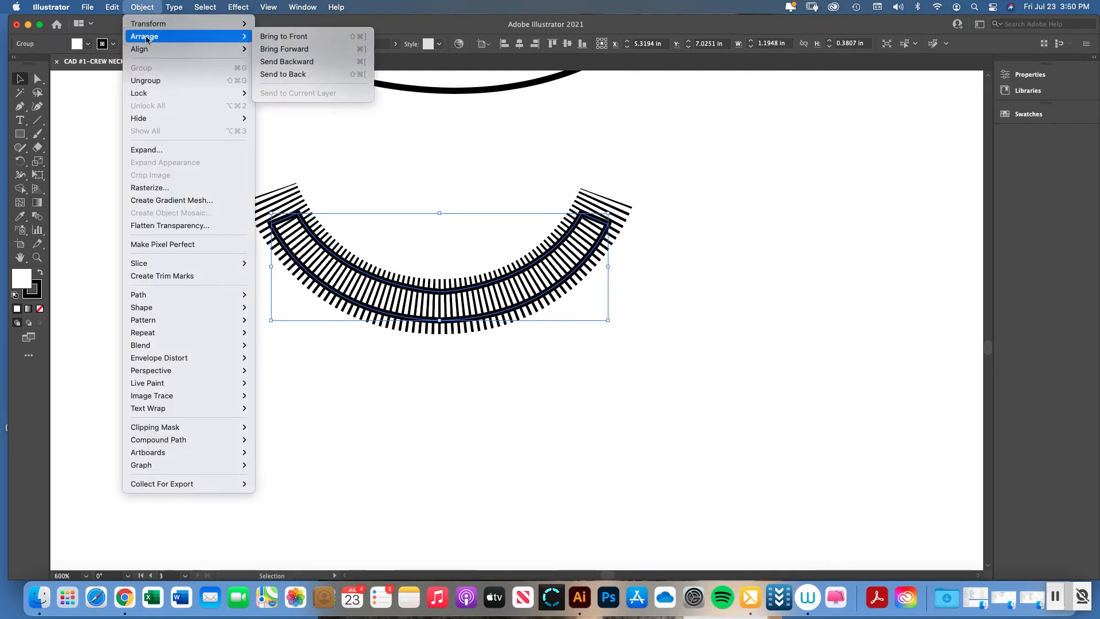
pyautogui.click(279, 36)
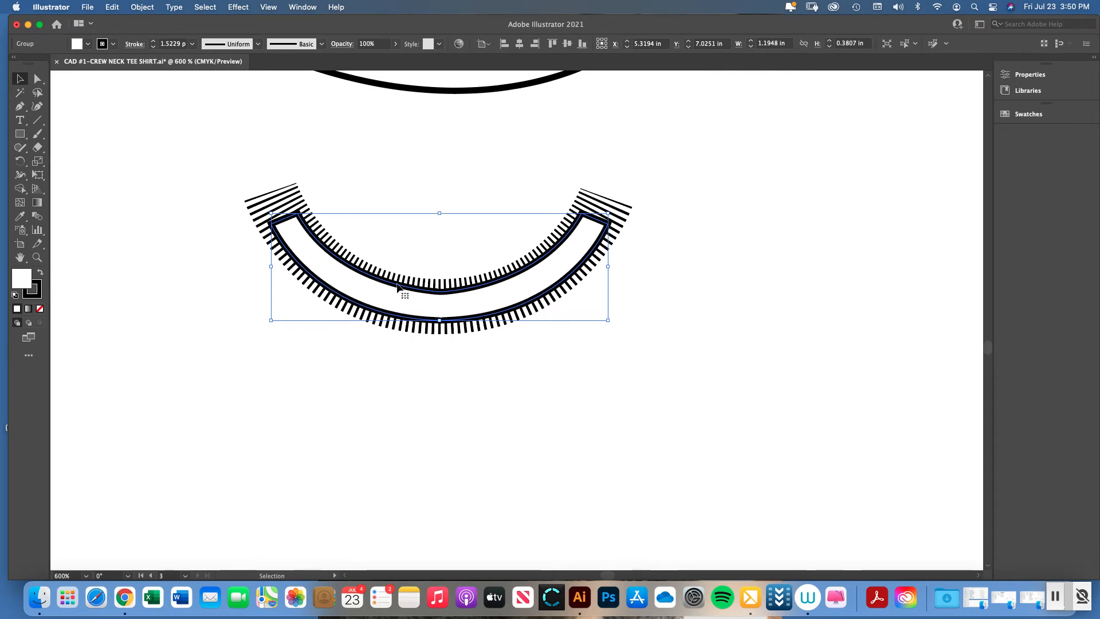
pyautogui.click(425, 242)
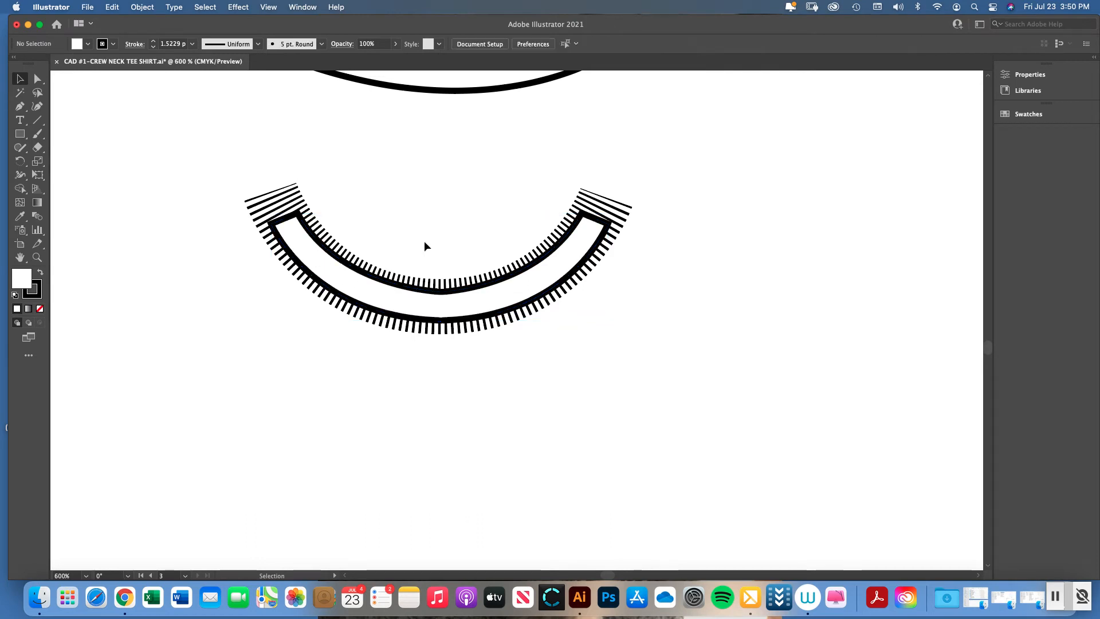
pyautogui.click(406, 279)
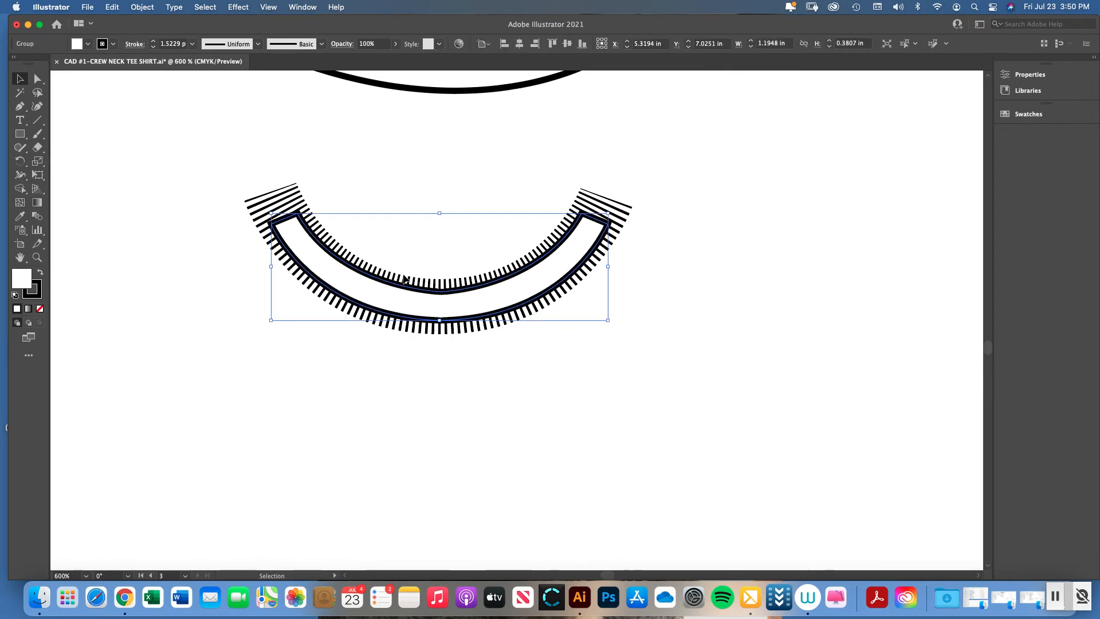
pyautogui.click(381, 248)
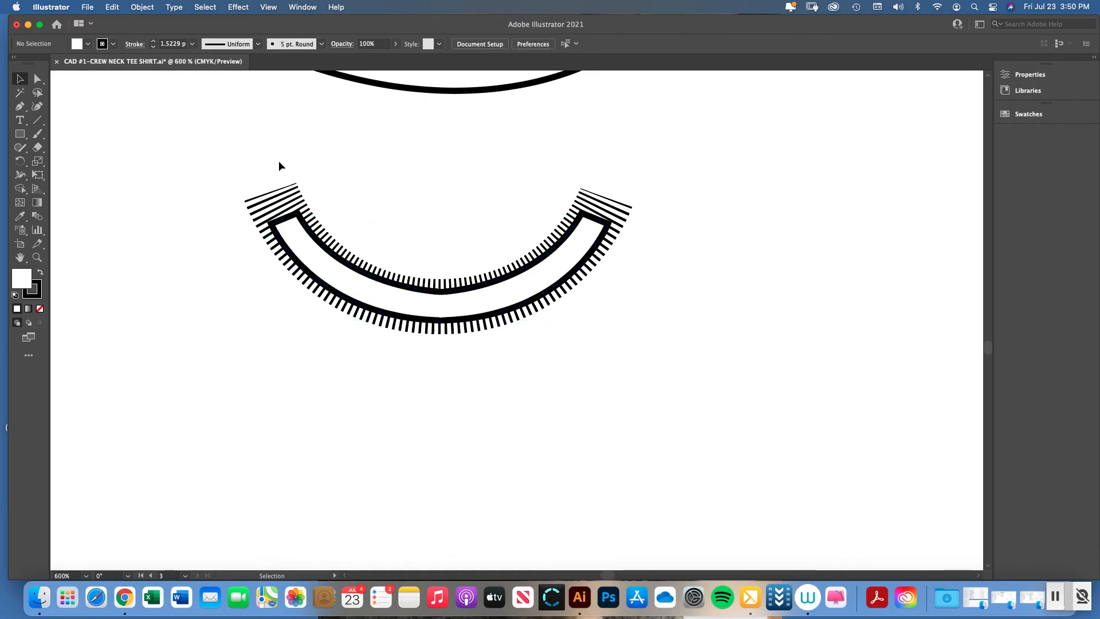
# Select the front collar outline together with the dashed curve and make a clipping mask from them.
pyautogui.moveTo(237, 152); pyautogui.dragTo(654, 379)
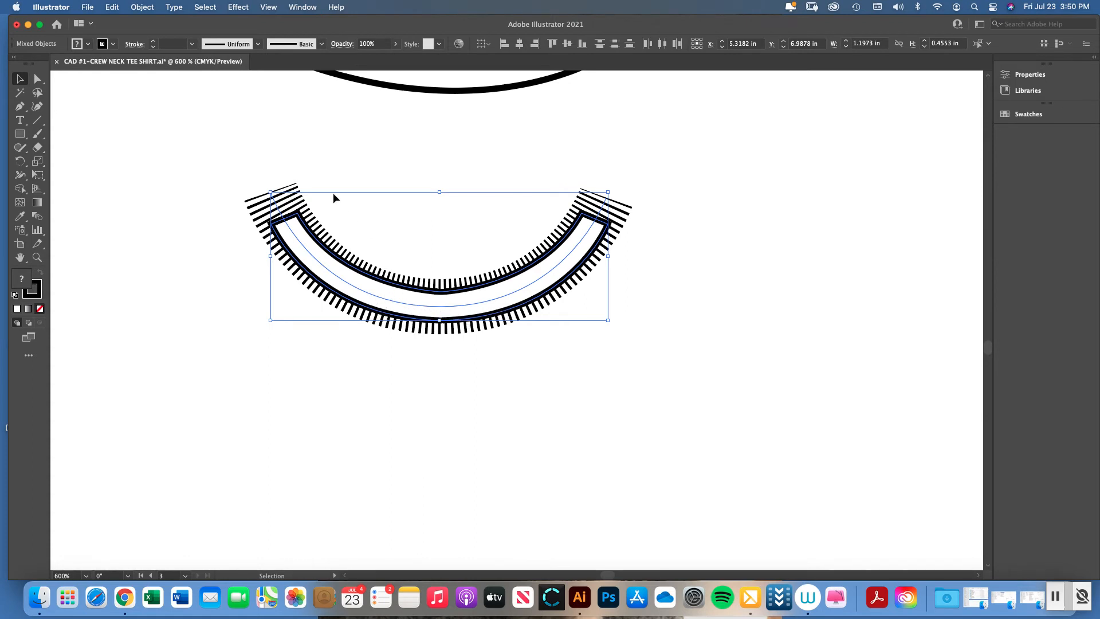
pyautogui.click(142, 8)
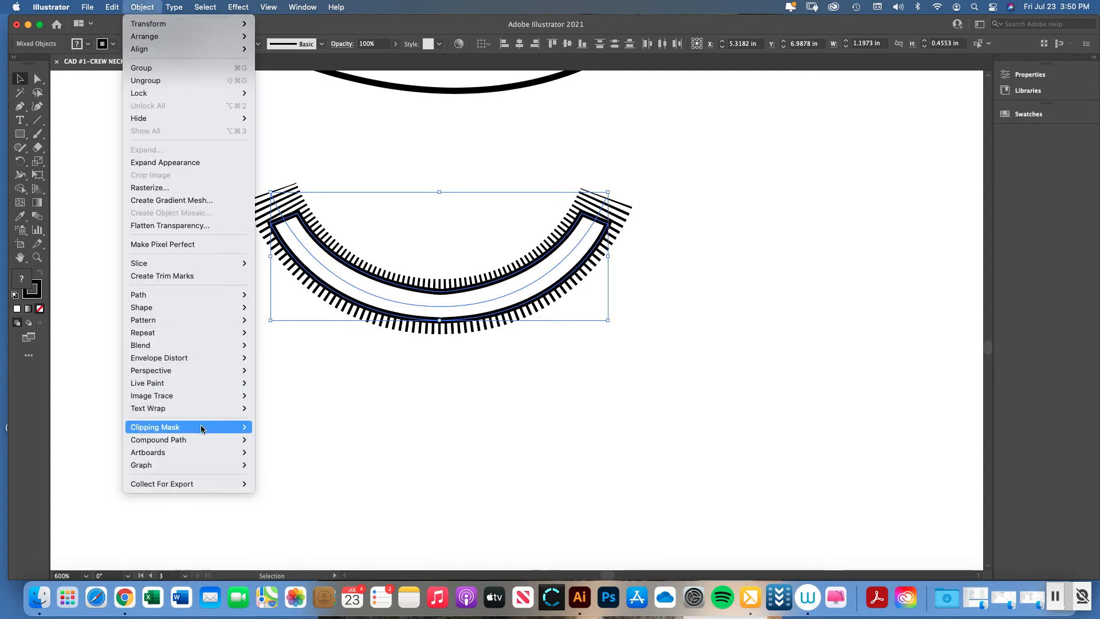
pyautogui.moveTo(205, 433)
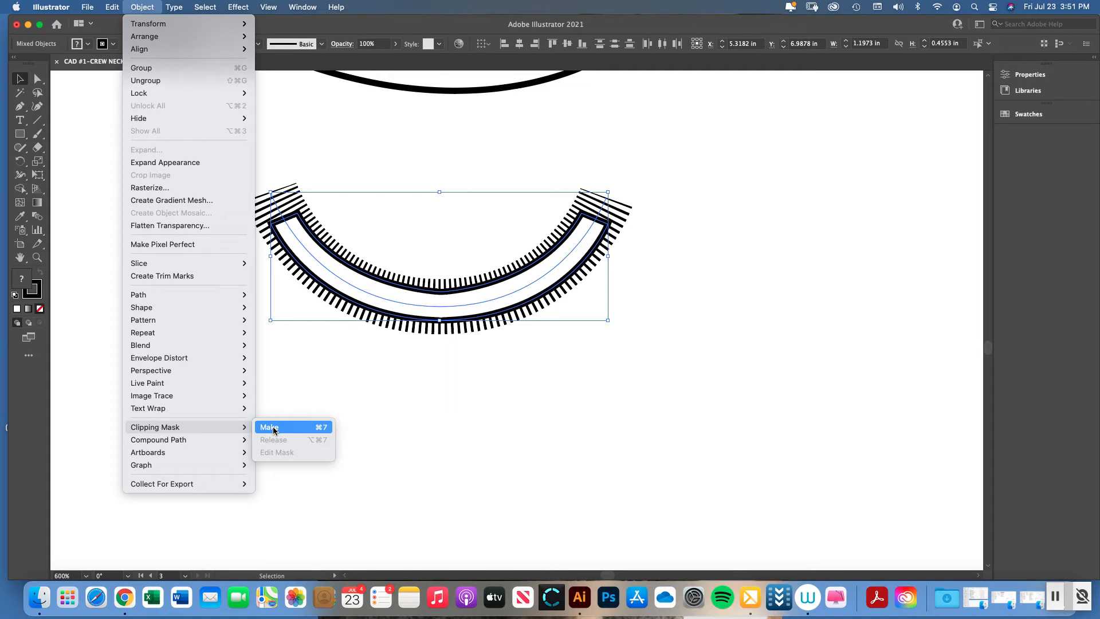
pyautogui.click(274, 427)
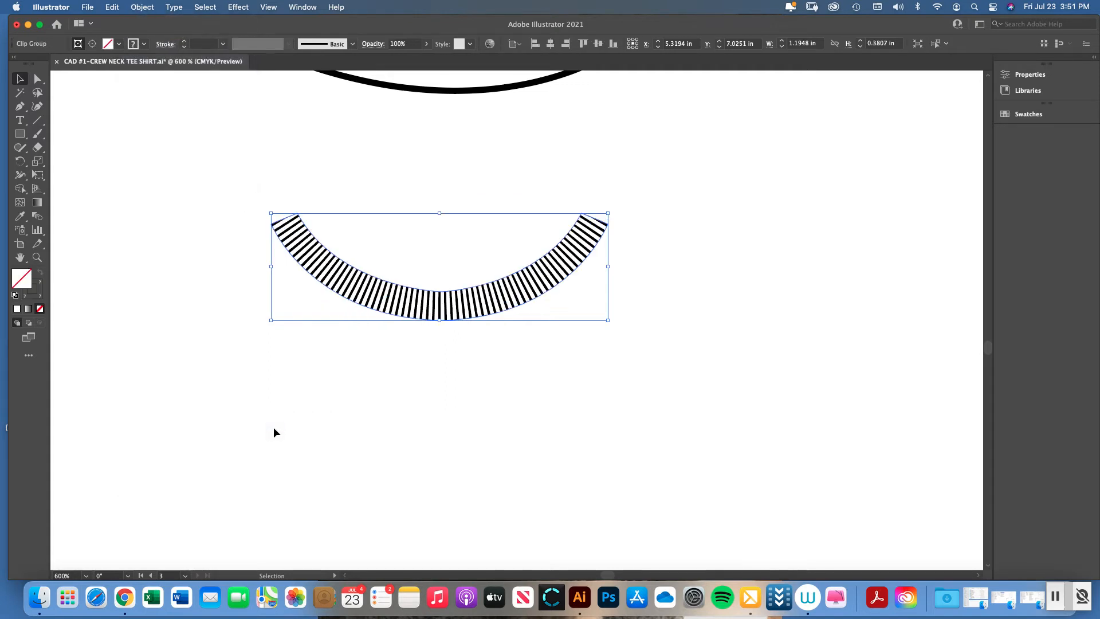
# Undo the front collar's clipping mask and make it again from the collar outline and dashed curve.
pyautogui.press('super+z')
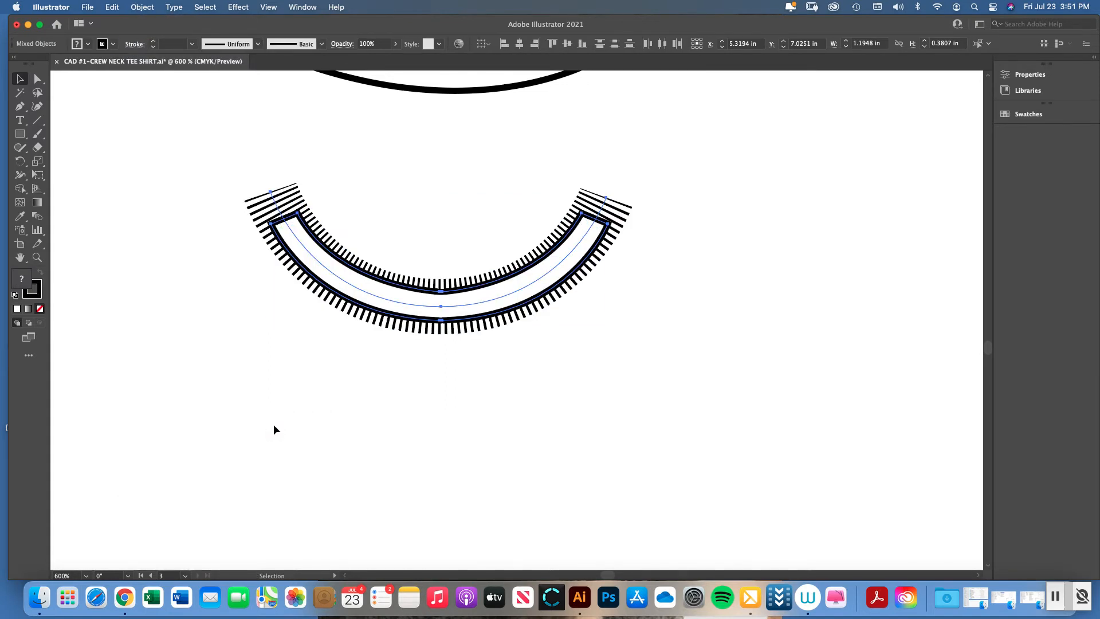
pyautogui.click(142, 7)
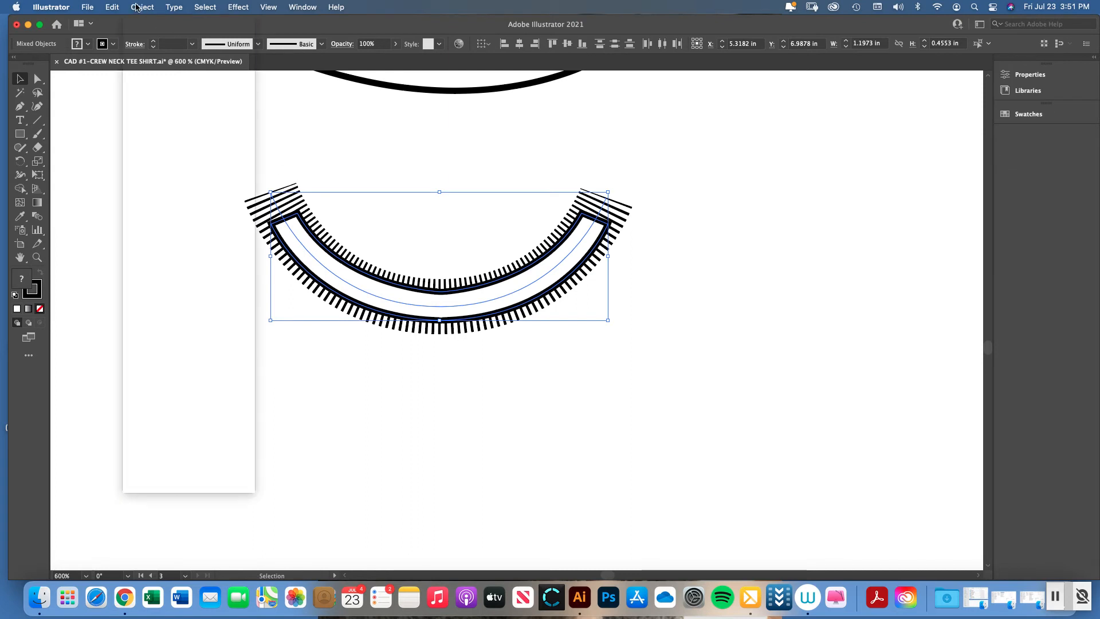
pyautogui.click(269, 428)
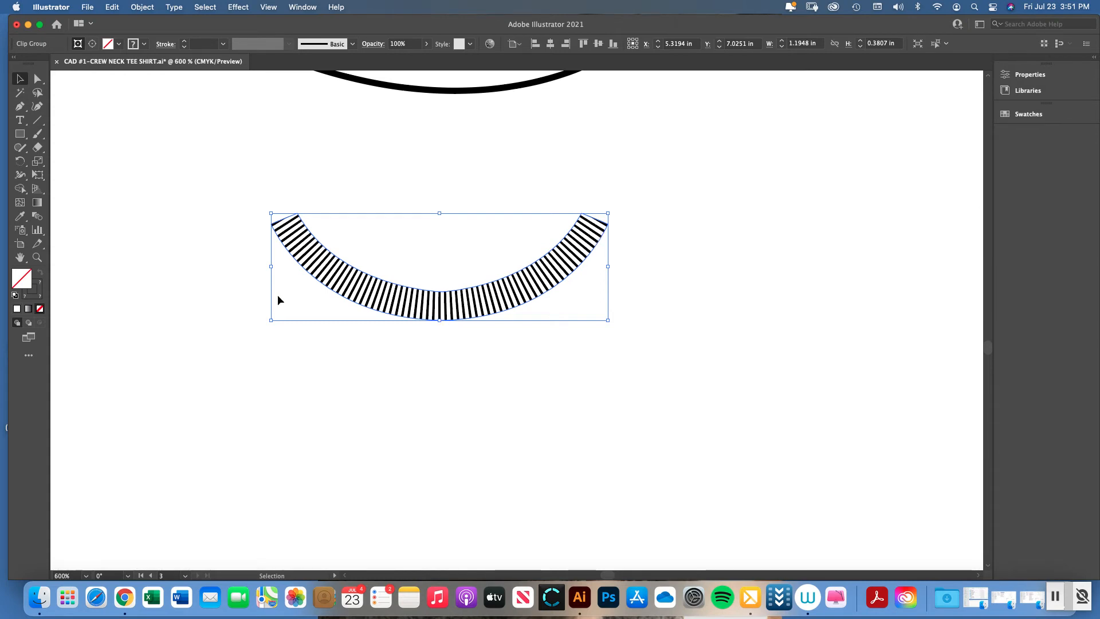
# Give the clipped front collar a black stroke and a white fill, close the colour settings and deselect it.
pyautogui.click(38, 295)
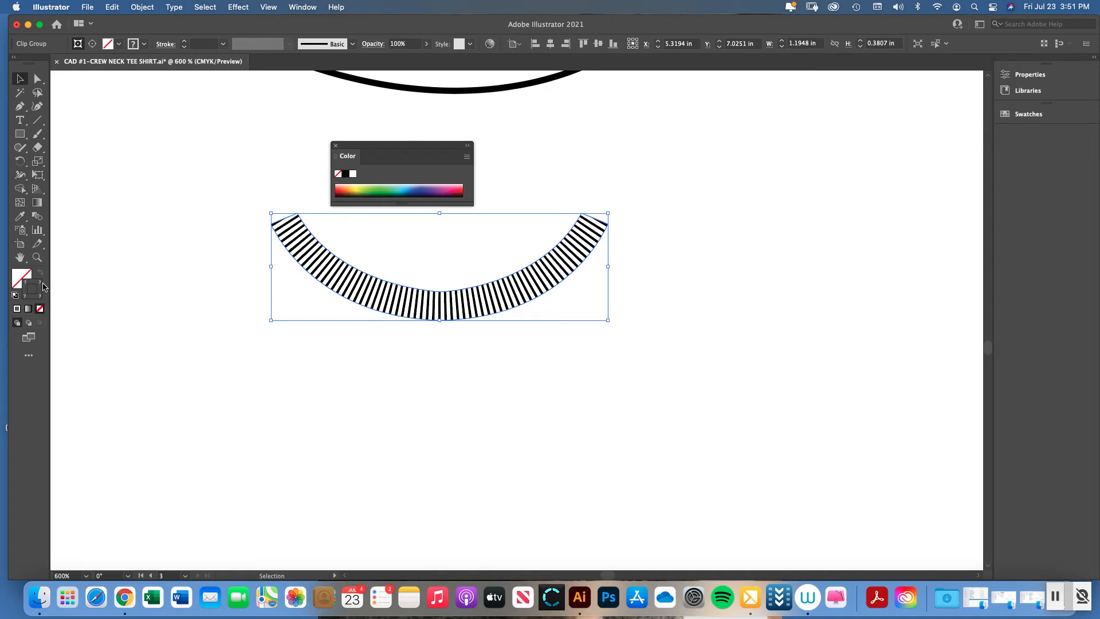
pyautogui.click(345, 174)
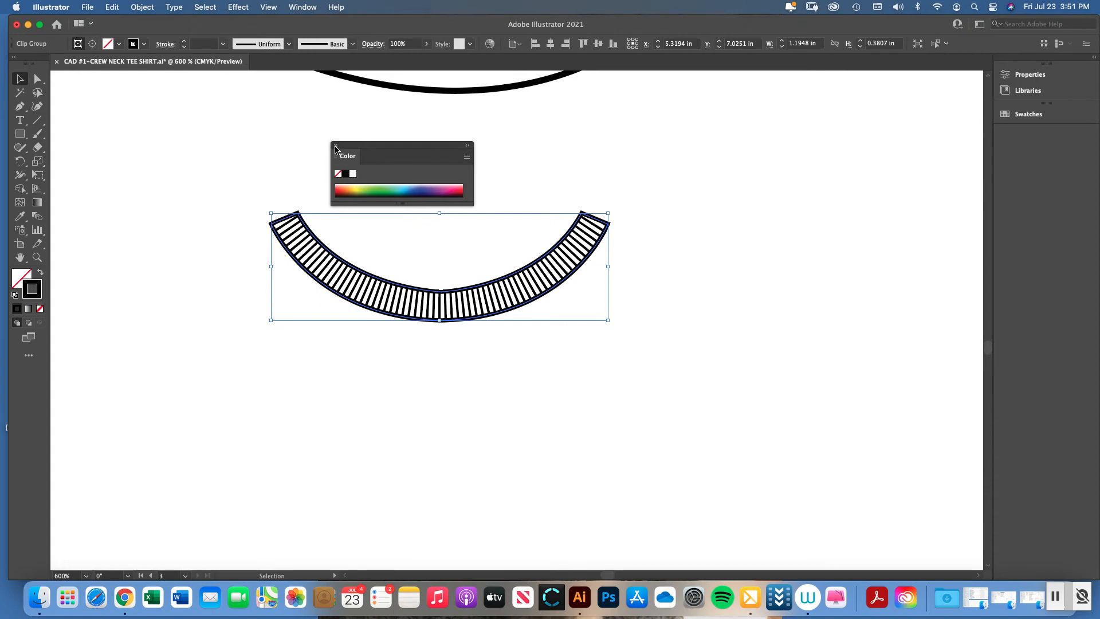
pyautogui.click(335, 147)
pyautogui.click(24, 279)
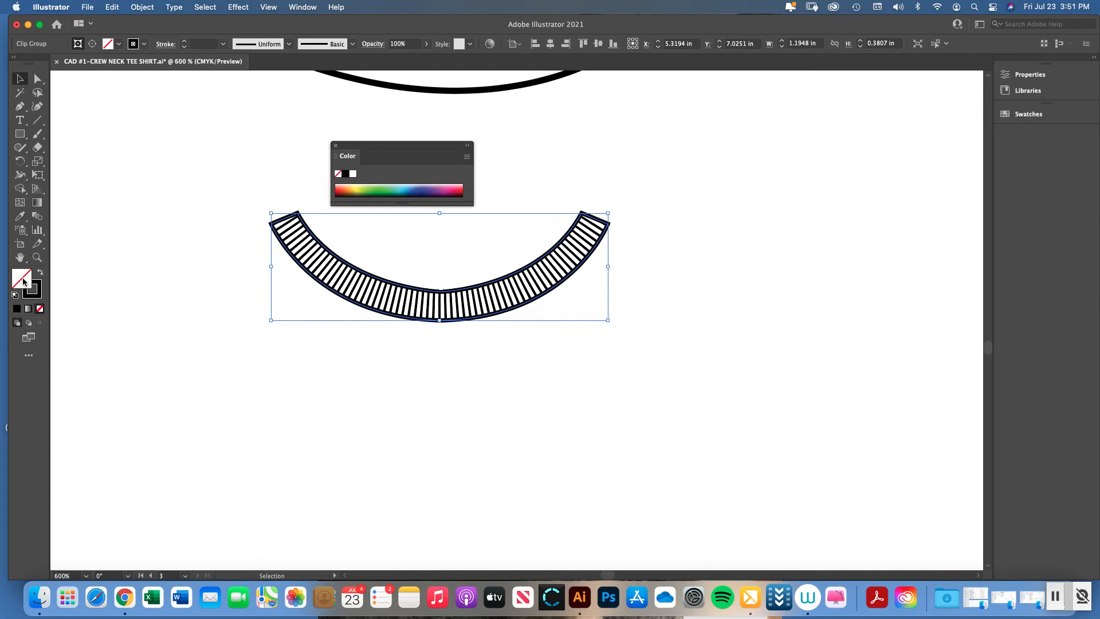
pyautogui.click(352, 173)
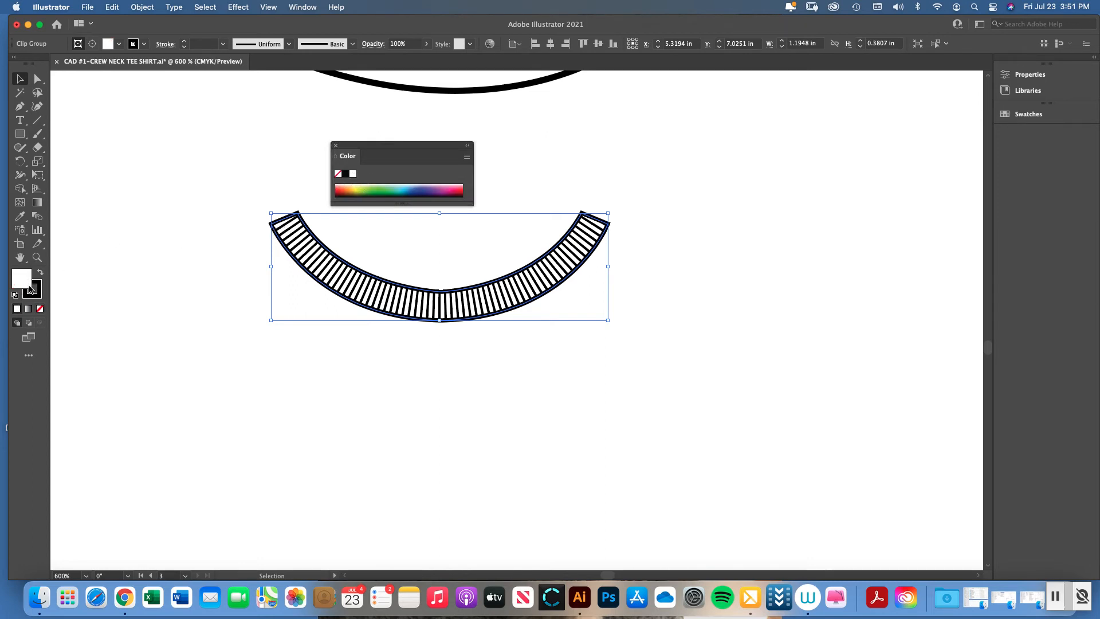
pyautogui.moveTo(348, 152); pyautogui.dragTo(247, 128)
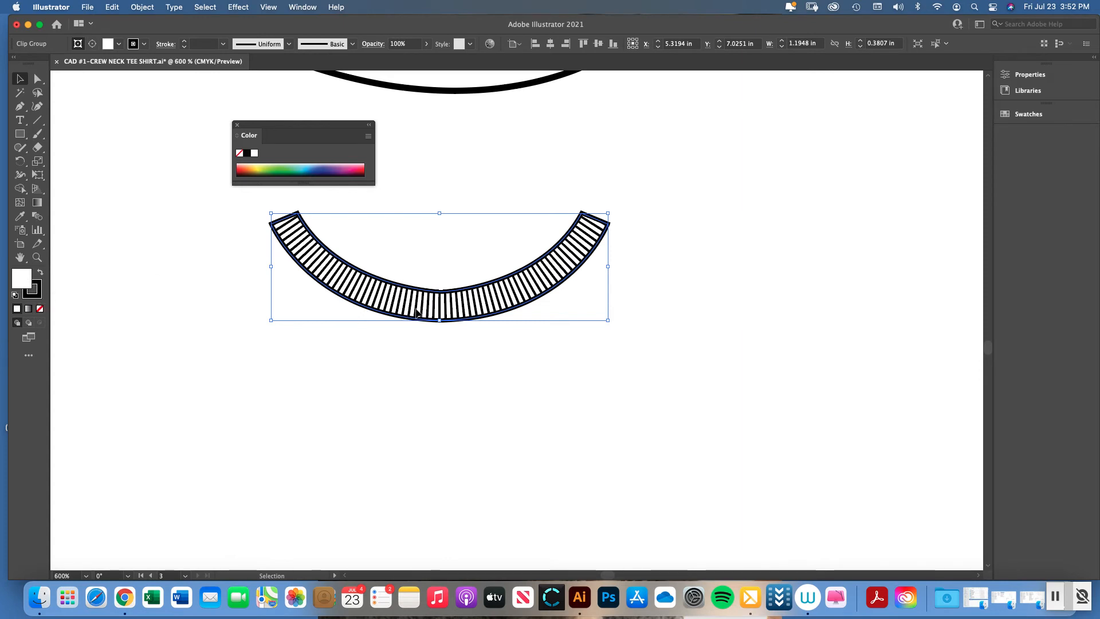
pyautogui.click(236, 126)
pyautogui.click(418, 234)
# Draw an unfilled curve about 1.21 in wide with the Pen tool through the centre of the back collar, extending past both ends.
pyautogui.press('super+minus')
pyautogui.press('super+minus')
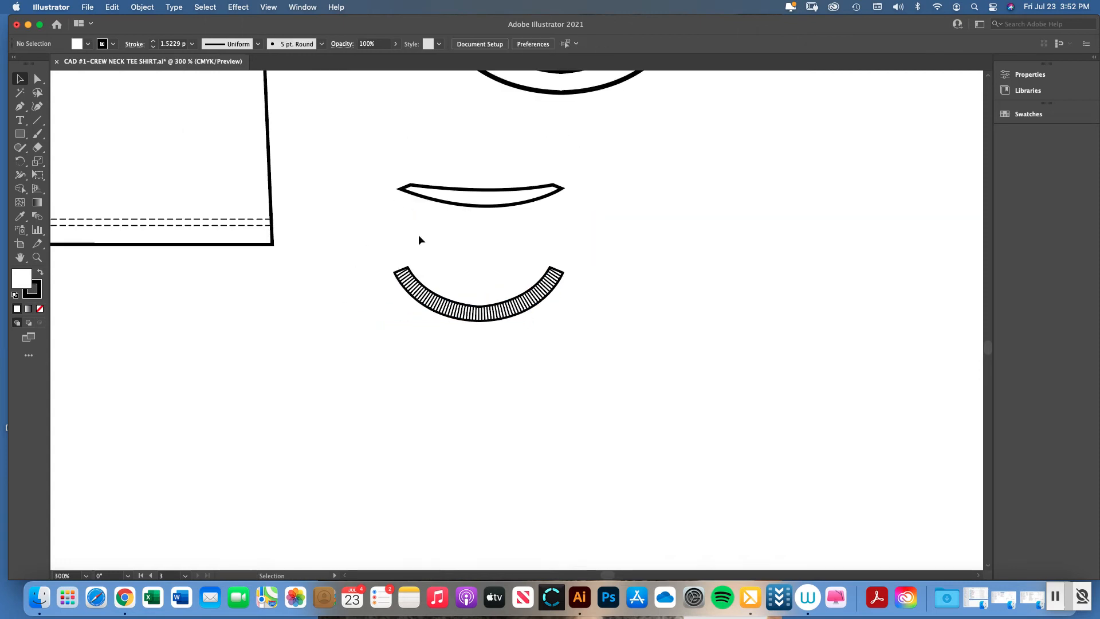
pyautogui.click(37, 257)
pyautogui.click(538, 215)
pyautogui.click(504, 290)
pyautogui.click(20, 106)
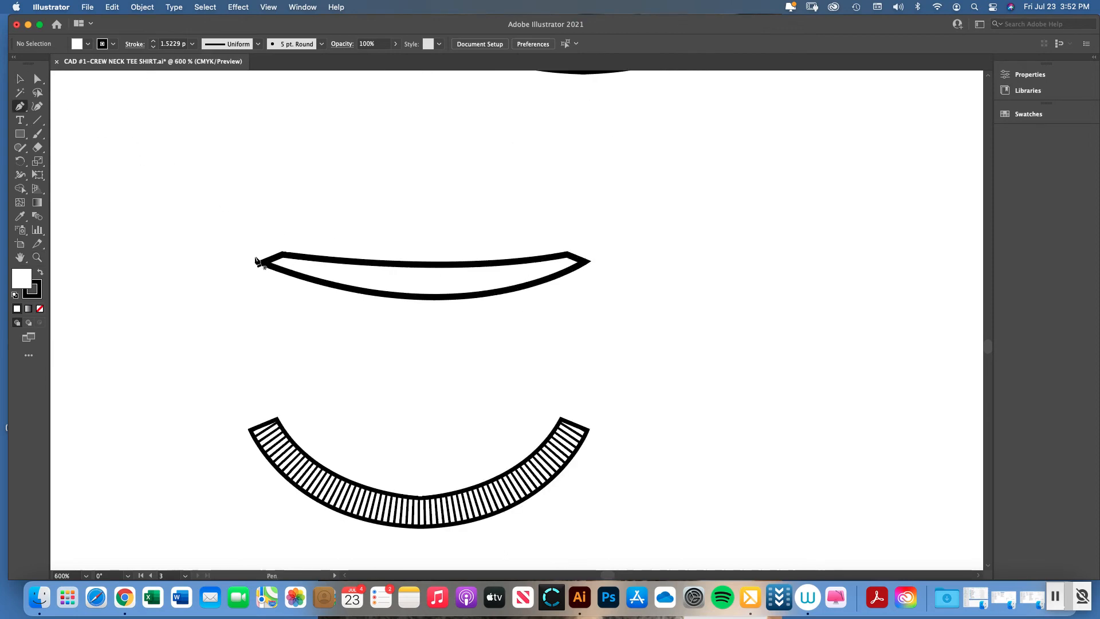
pyautogui.click(40, 308)
pyautogui.click(256, 251)
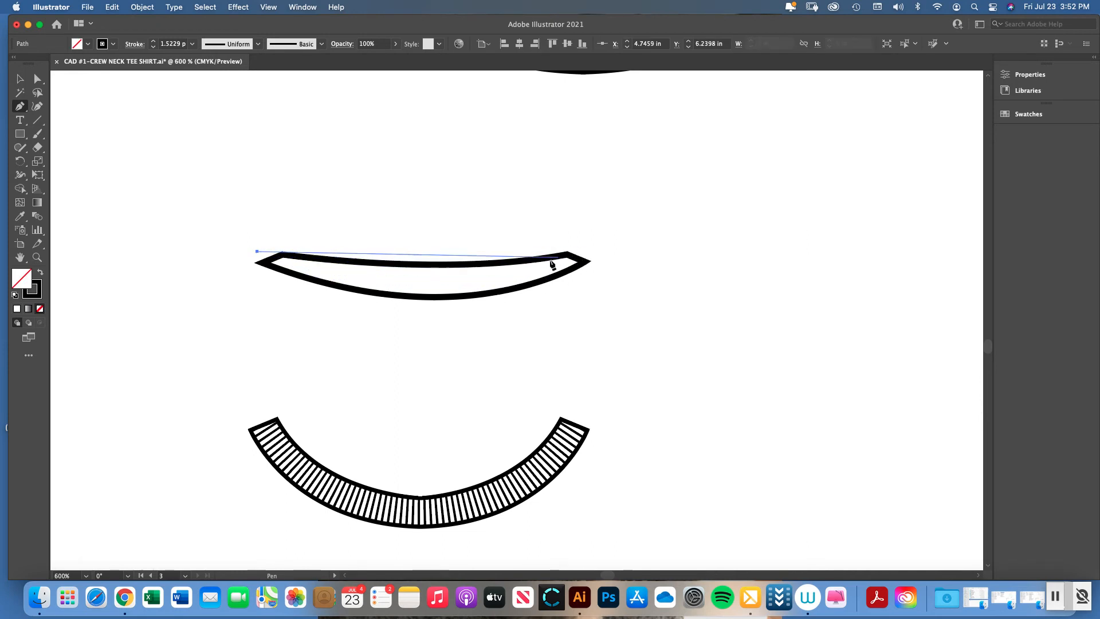
pyautogui.moveTo(427, 281); pyautogui.dragTo(515, 279)
pyautogui.click(598, 247)
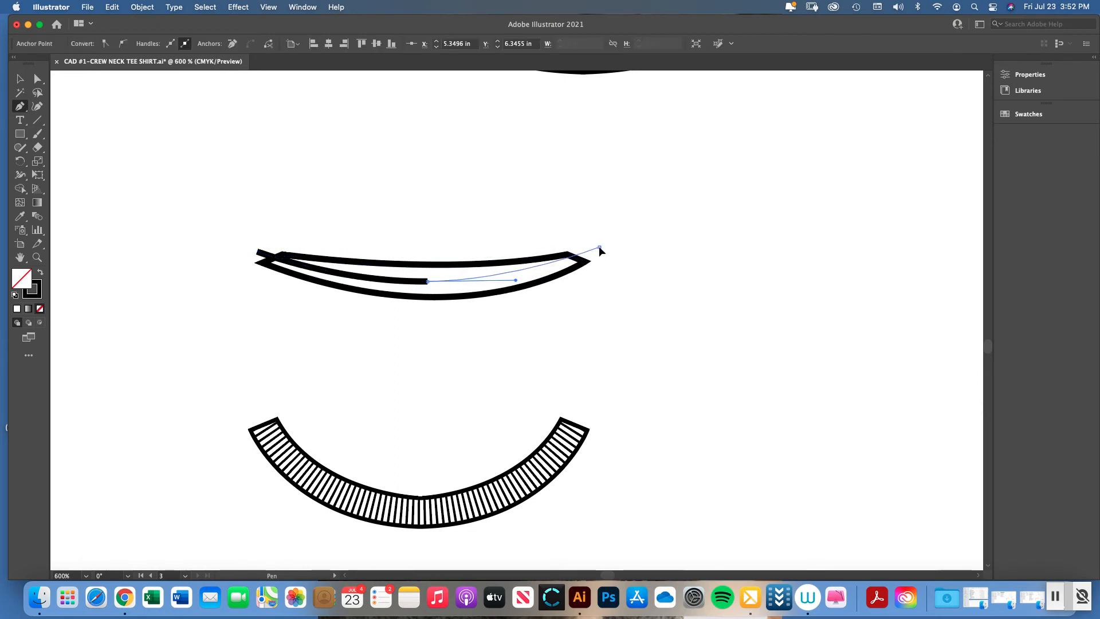
pyautogui.click(21, 80)
pyautogui.click(274, 174)
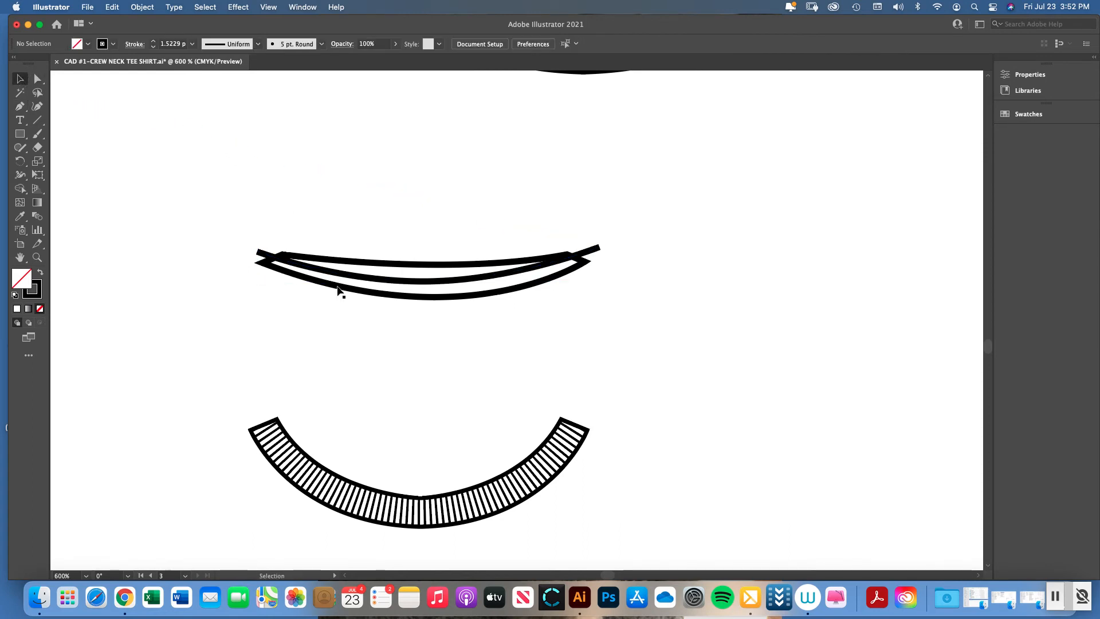
# Make the back collar's centre curve a 14 pt dashed line with 0.5 pt dashes and 1 pt gaps.
pyautogui.click(345, 274)
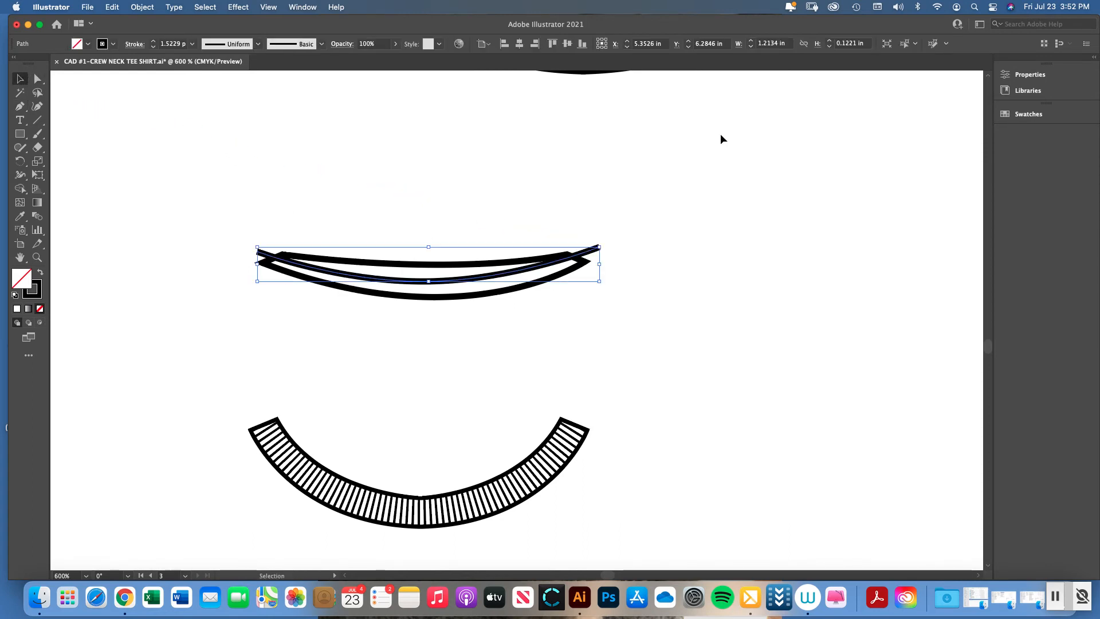
pyautogui.click(309, 7)
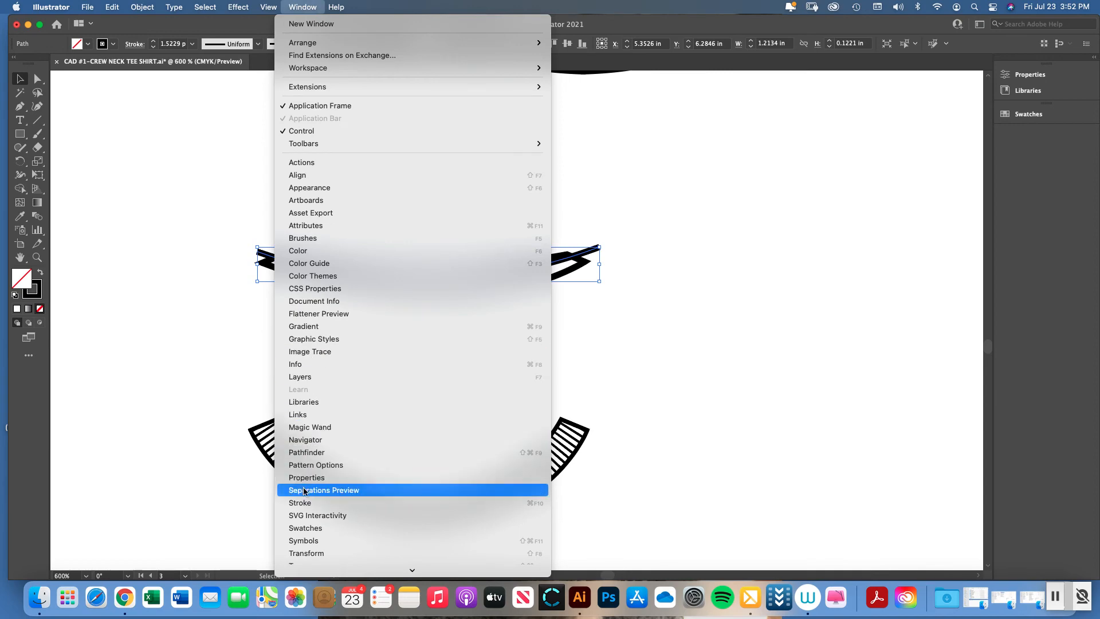
pyautogui.click(312, 503)
pyautogui.click(672, 281)
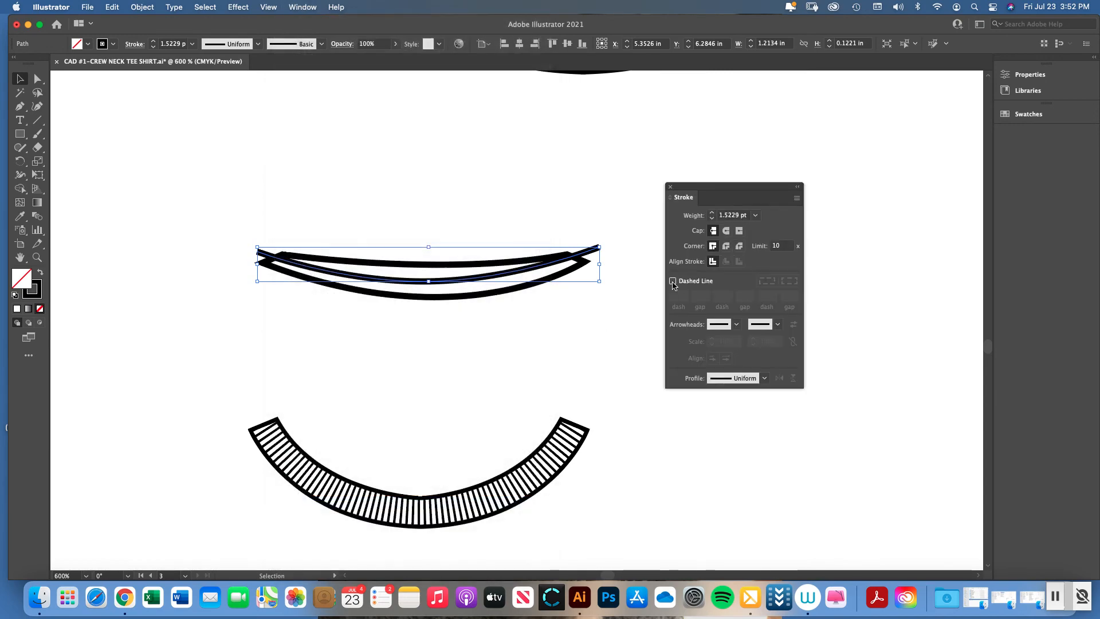
pyautogui.click(755, 215)
pyautogui.click(761, 408)
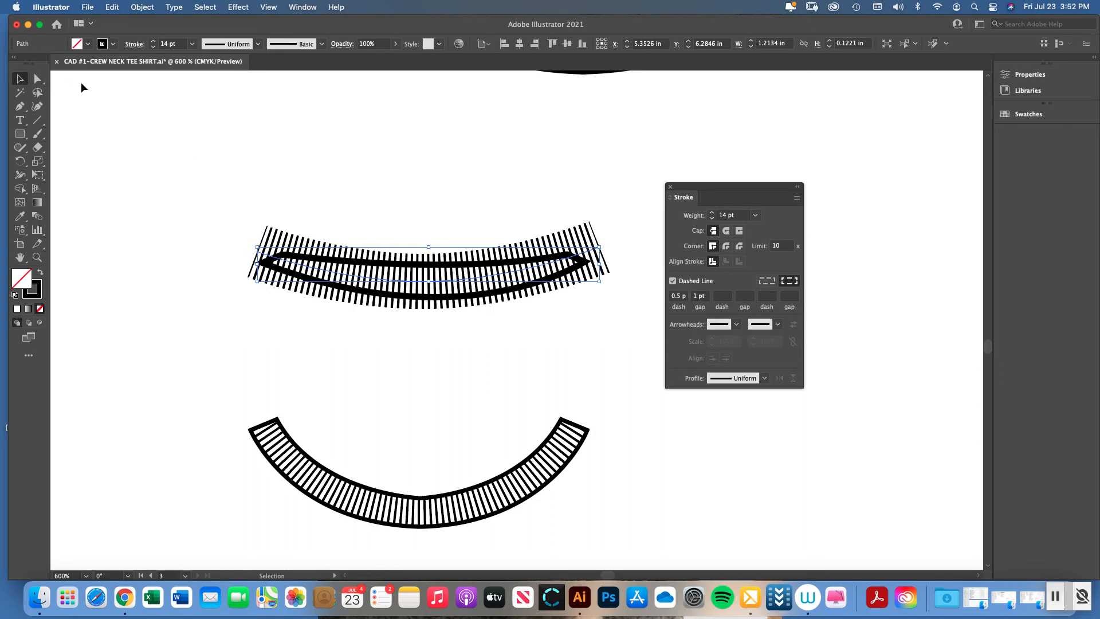
pyautogui.click(246, 154)
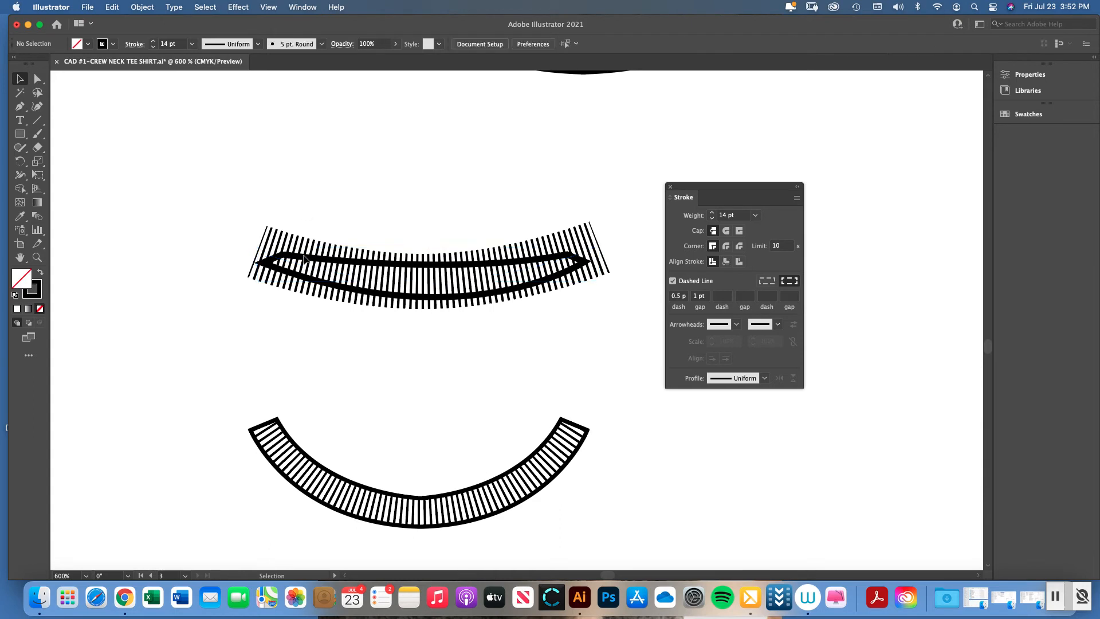
# Bring the back collar outline to the front, above its dashed rib curve.
pyautogui.click(304, 258)
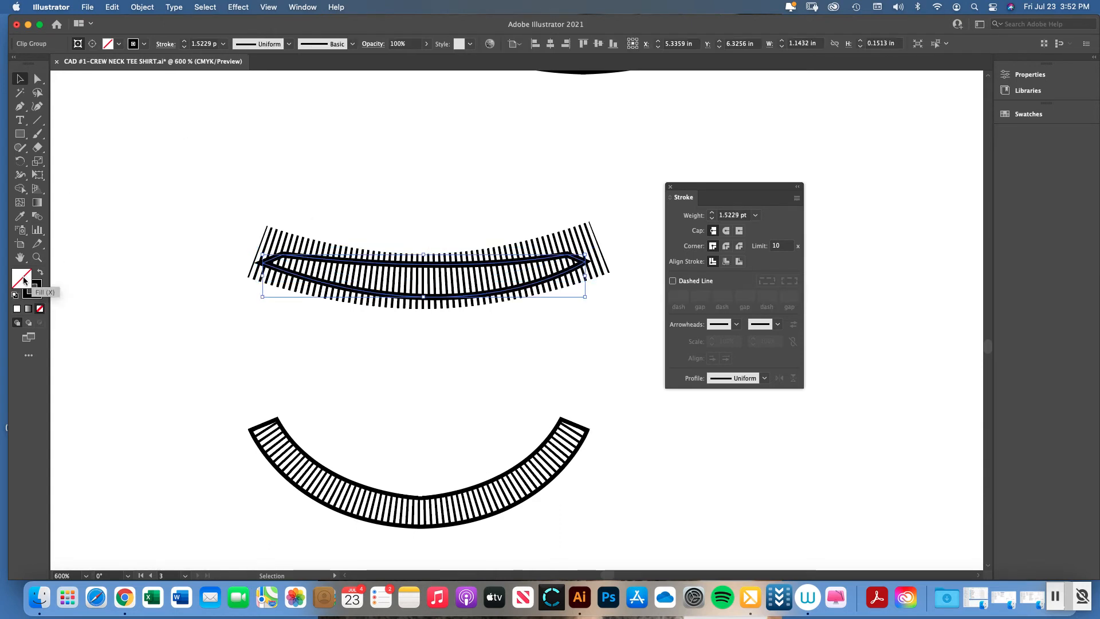
pyautogui.click(142, 7)
pyautogui.moveTo(248, 38)
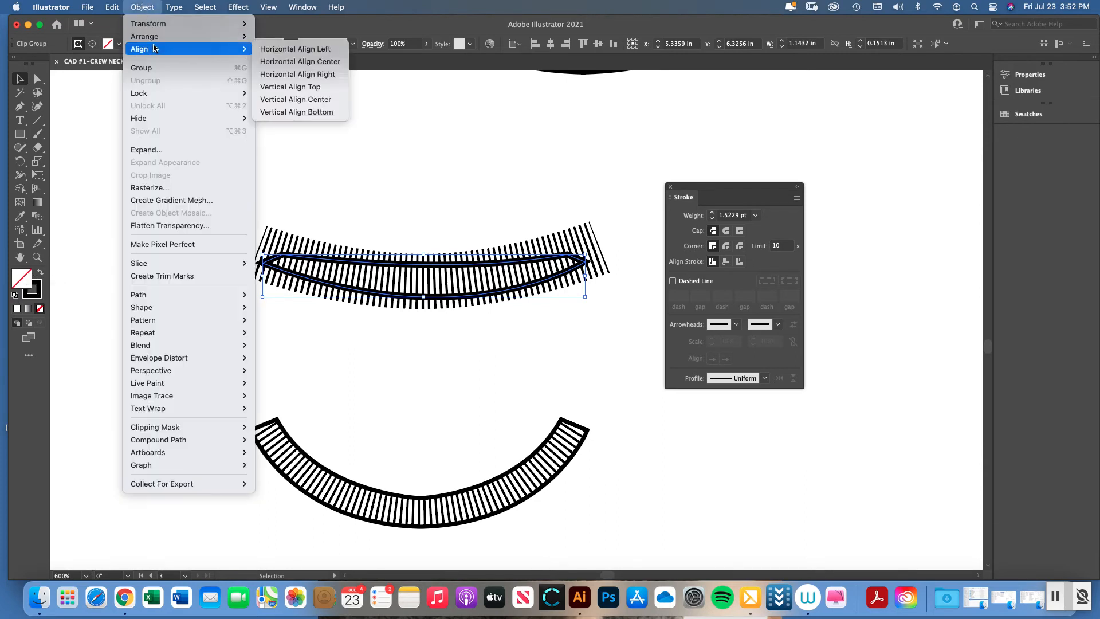
pyautogui.click(295, 36)
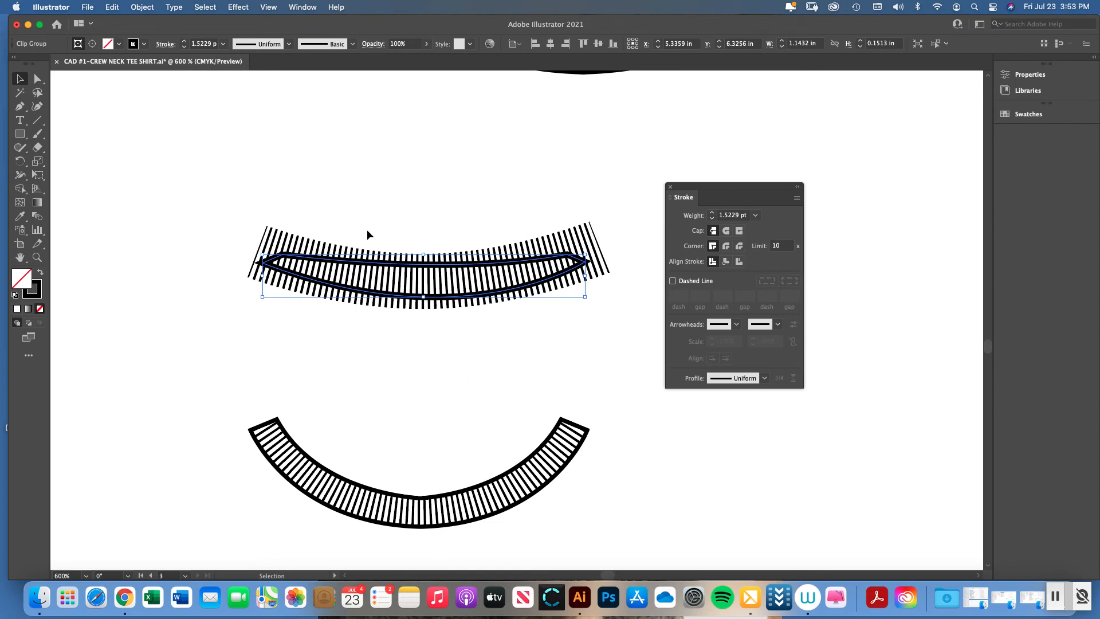
# Select the back collar outline together with its dashed curve and make a clipping mask from them.
pyautogui.moveTo(315, 213); pyautogui.dragTo(537, 336)
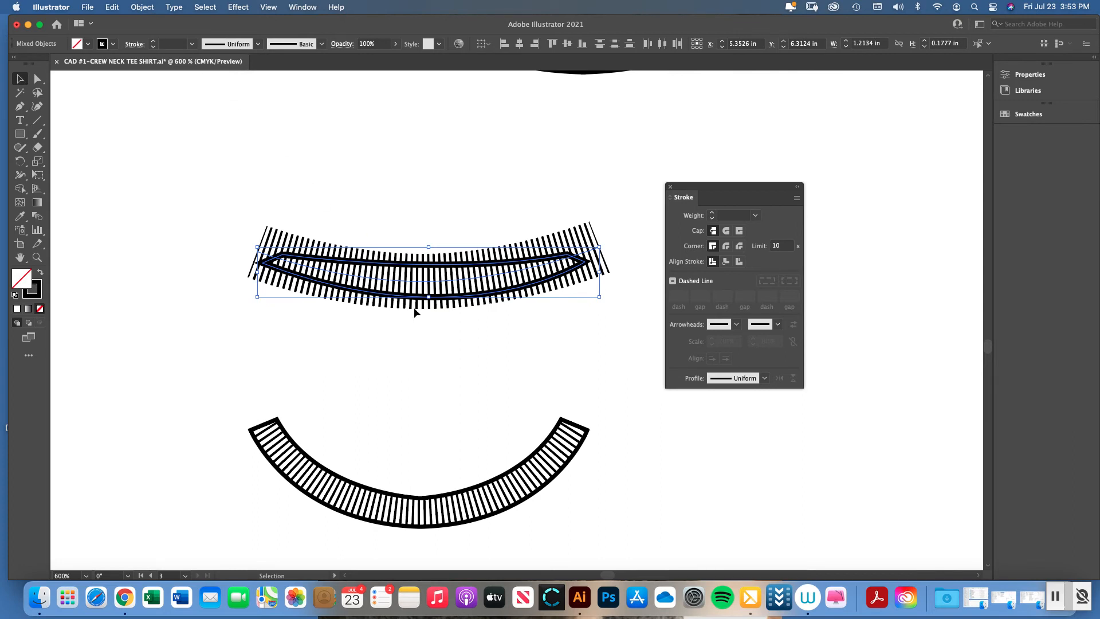
pyautogui.click(142, 7)
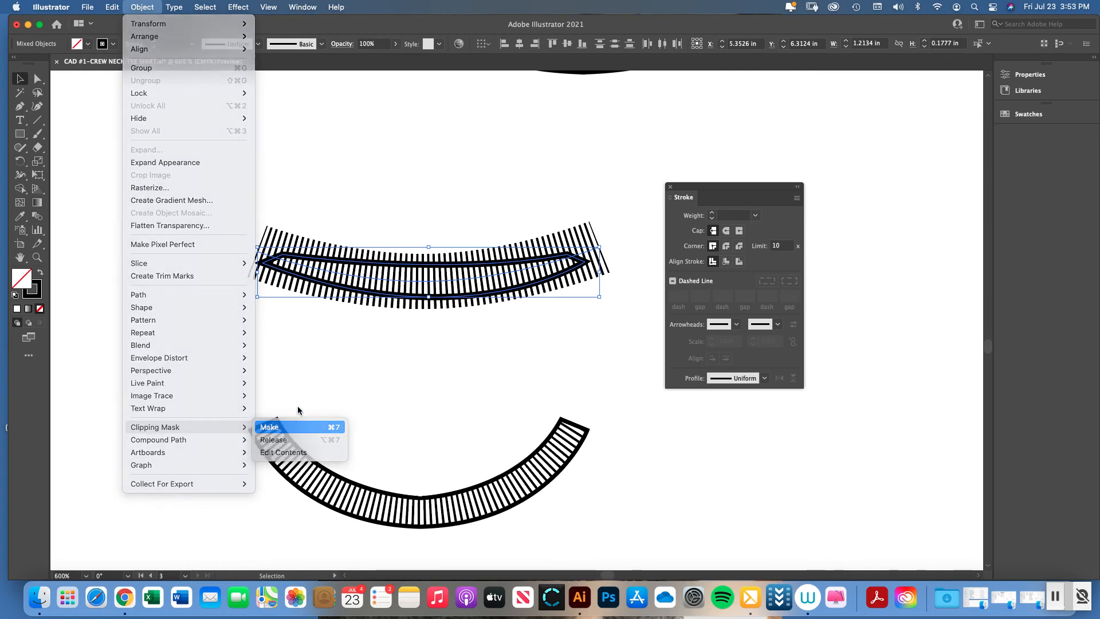
pyautogui.click(270, 427)
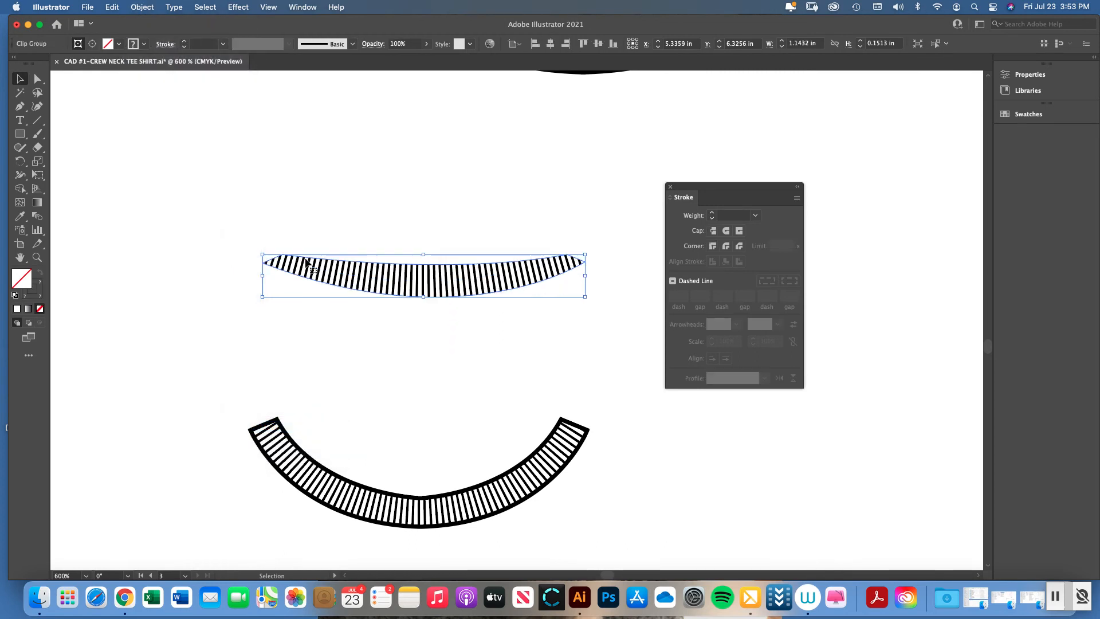
# Give the clipped back collar a black stroke and a white fill, close the colour settings and deselect it.
pyautogui.click(39, 296)
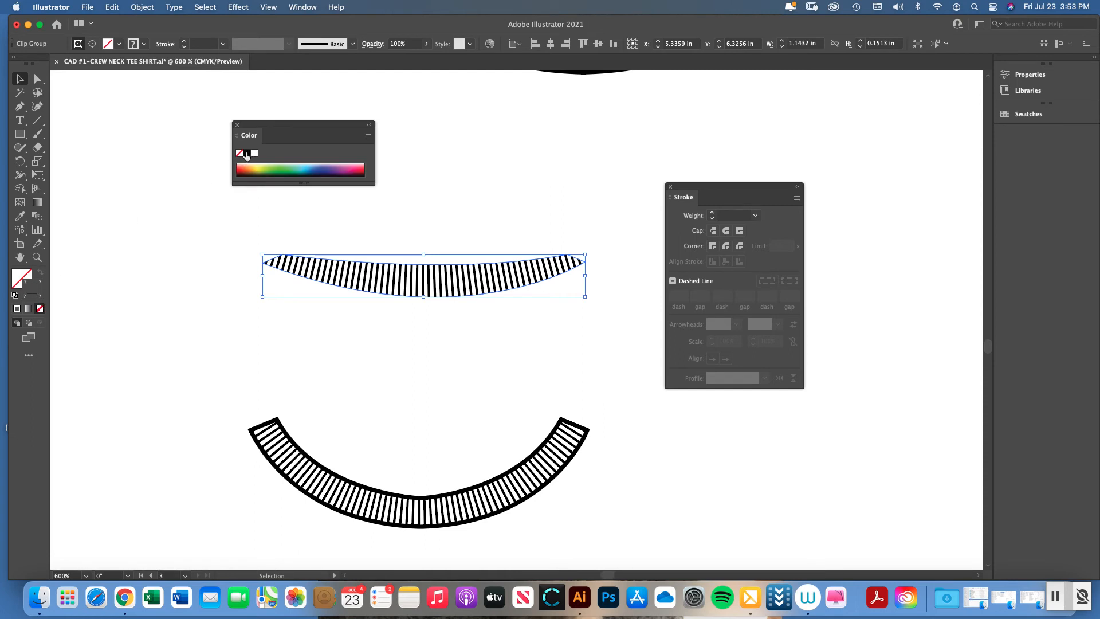
pyautogui.moveTo(249, 131); pyautogui.dragTo(165, 159)
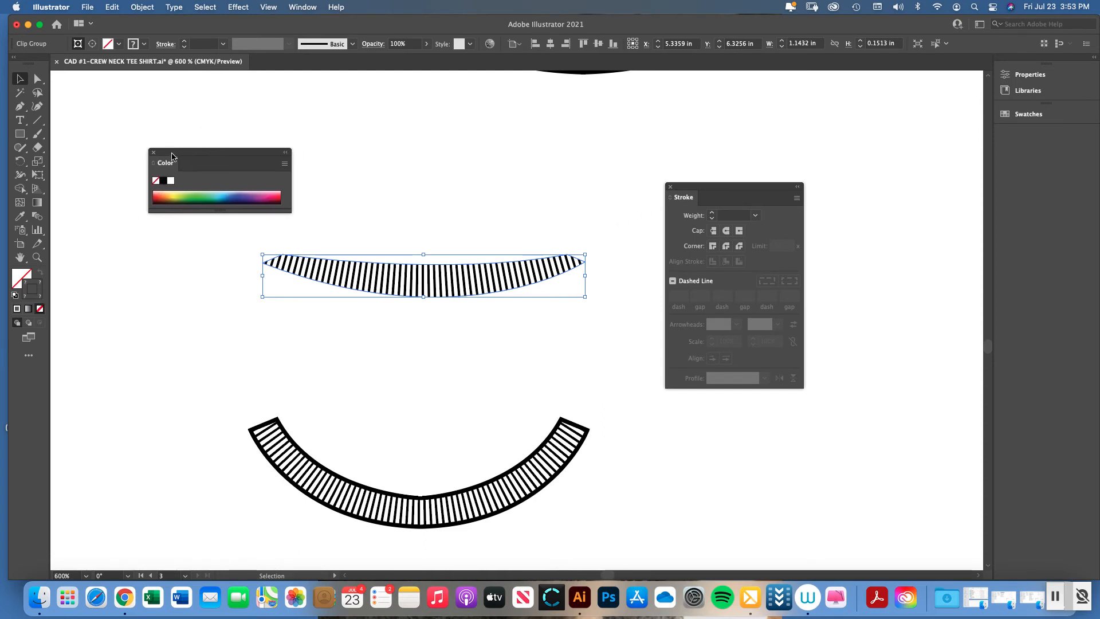
pyautogui.click(163, 182)
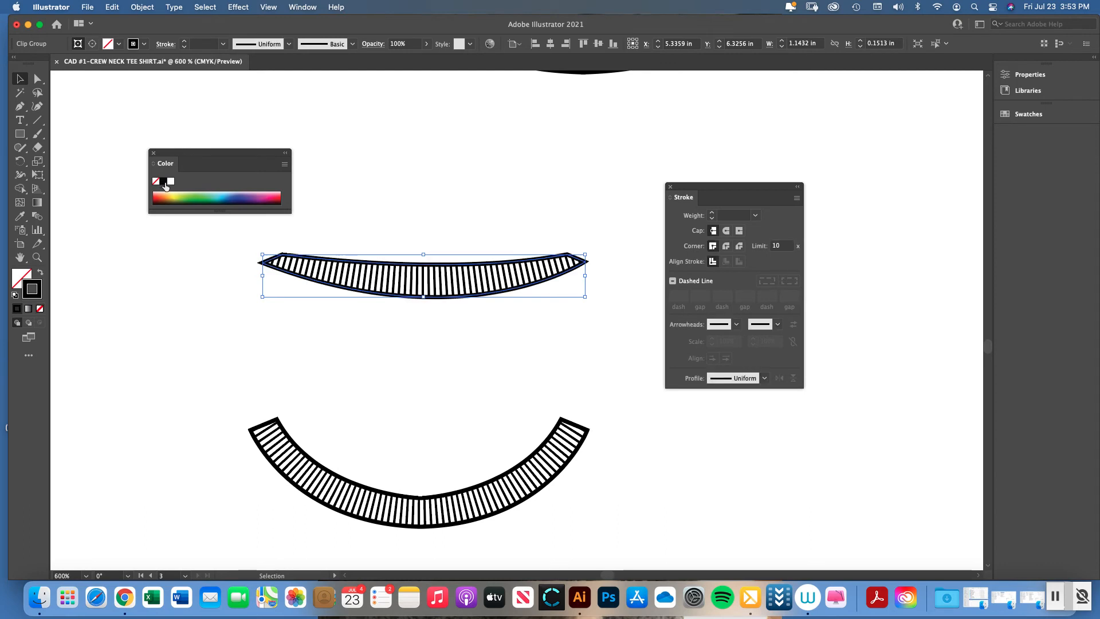
pyautogui.click(22, 281)
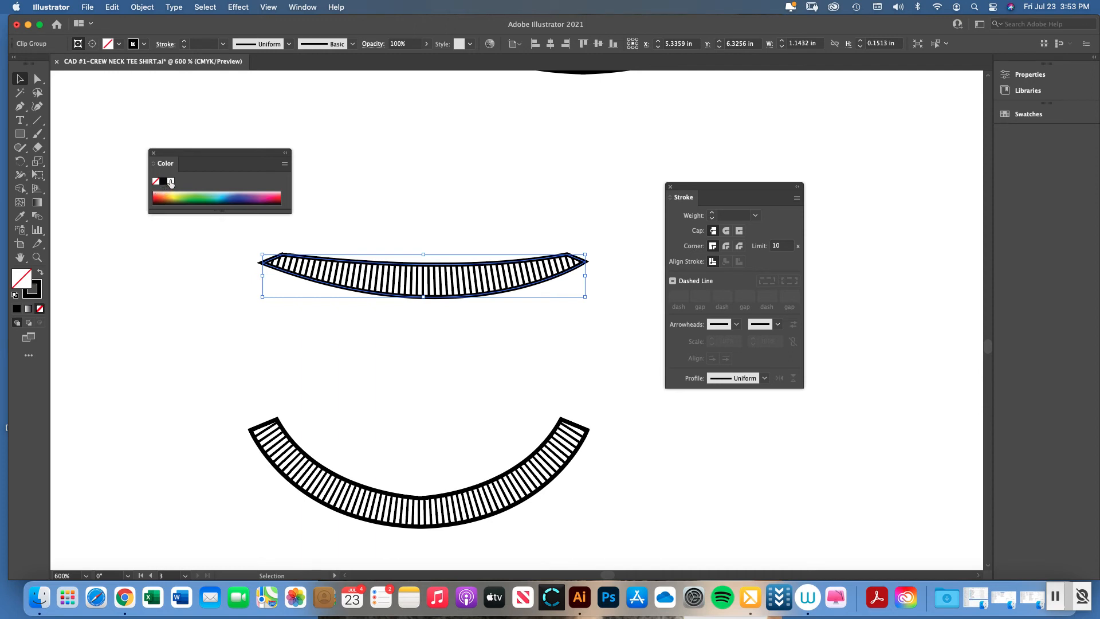
pyautogui.click(153, 153)
pyautogui.click(372, 212)
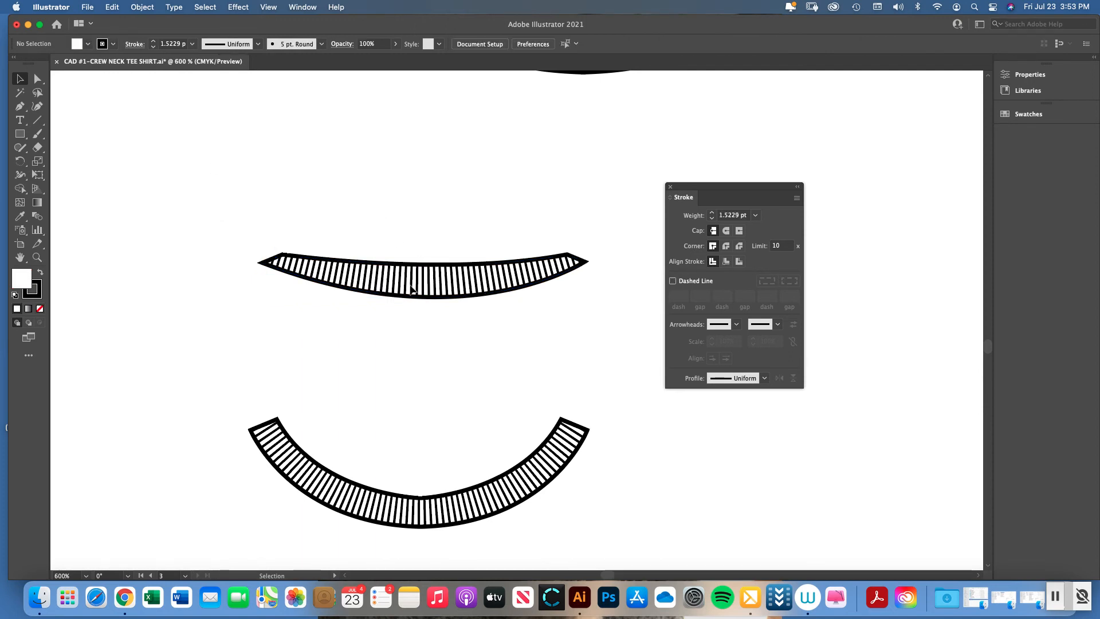
# Move the ribbed front collar straight up to about Y 6.80 in, closer to the back collar, and select the back collar.
pyautogui.moveTo(368, 453); pyautogui.dragTo(422, 533)
pyautogui.moveTo(405, 496); pyautogui.dragTo(405, 436)
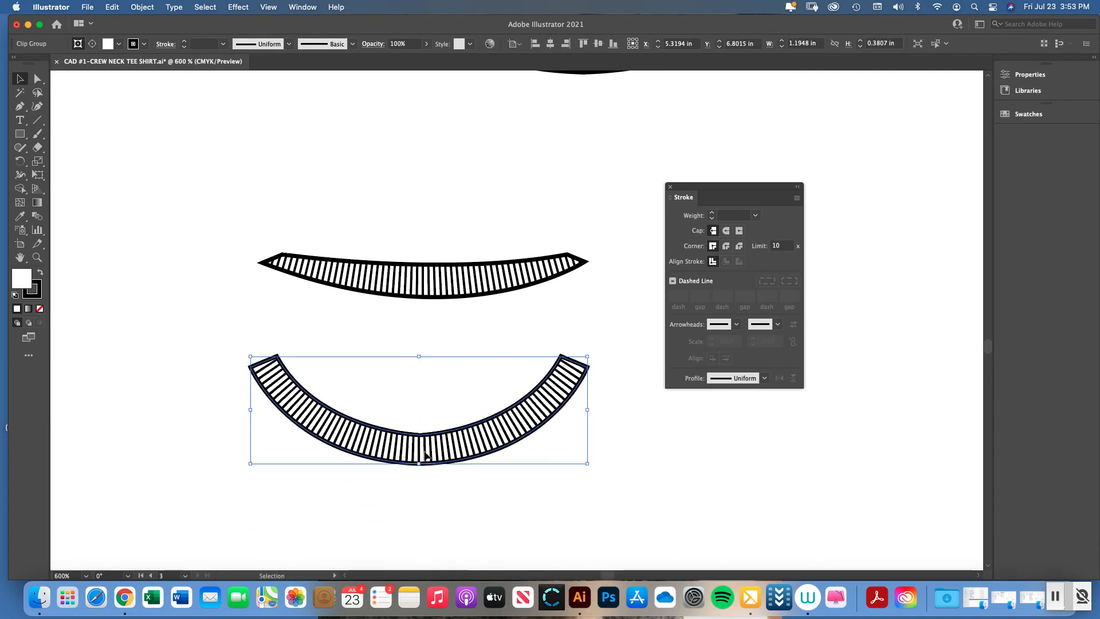
pyautogui.click(415, 269)
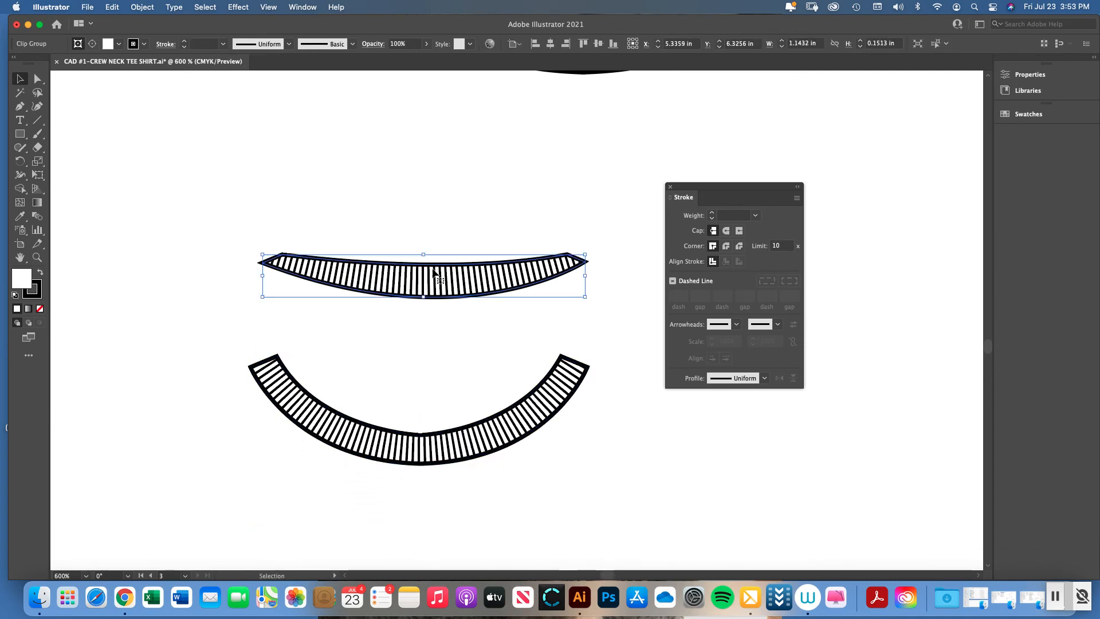
# Close the Stroke settings and examine the example collar shapes, grouping notes and finished front view at the far end of the artboard.
pyautogui.press('super+1')
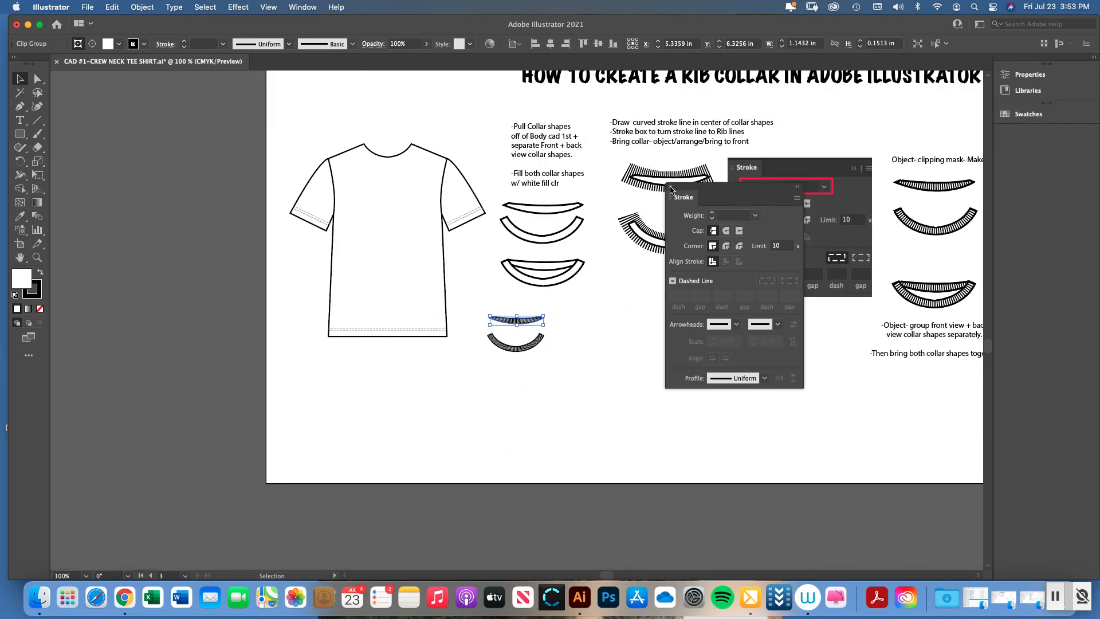
pyautogui.click(670, 188)
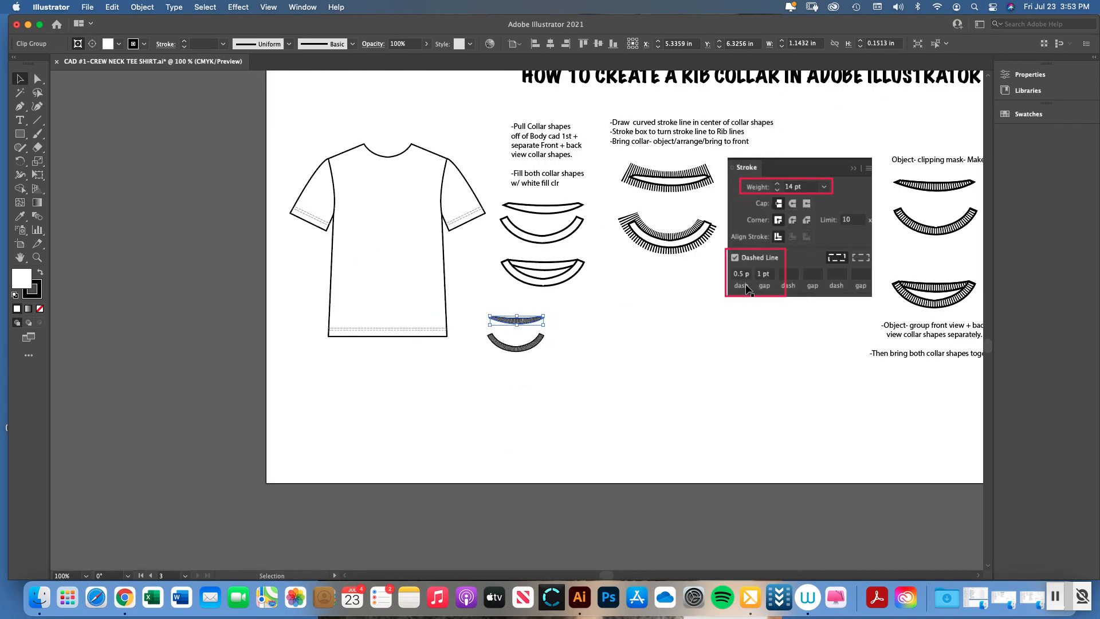
pyautogui.hscroll(10, 551, 480)
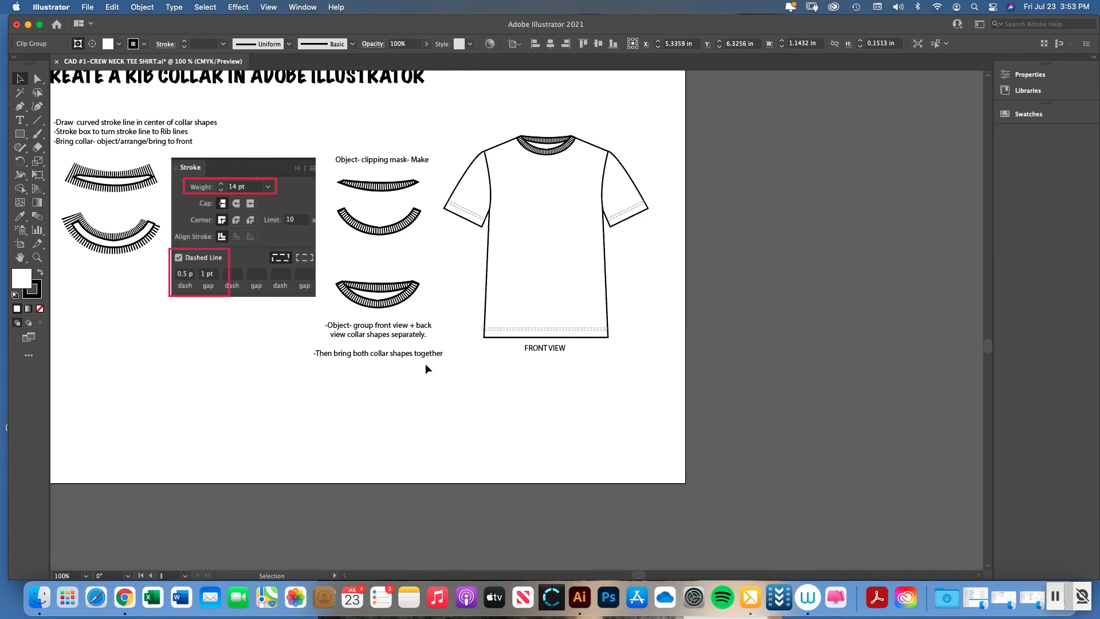
pyautogui.click(37, 257)
pyautogui.click(427, 293)
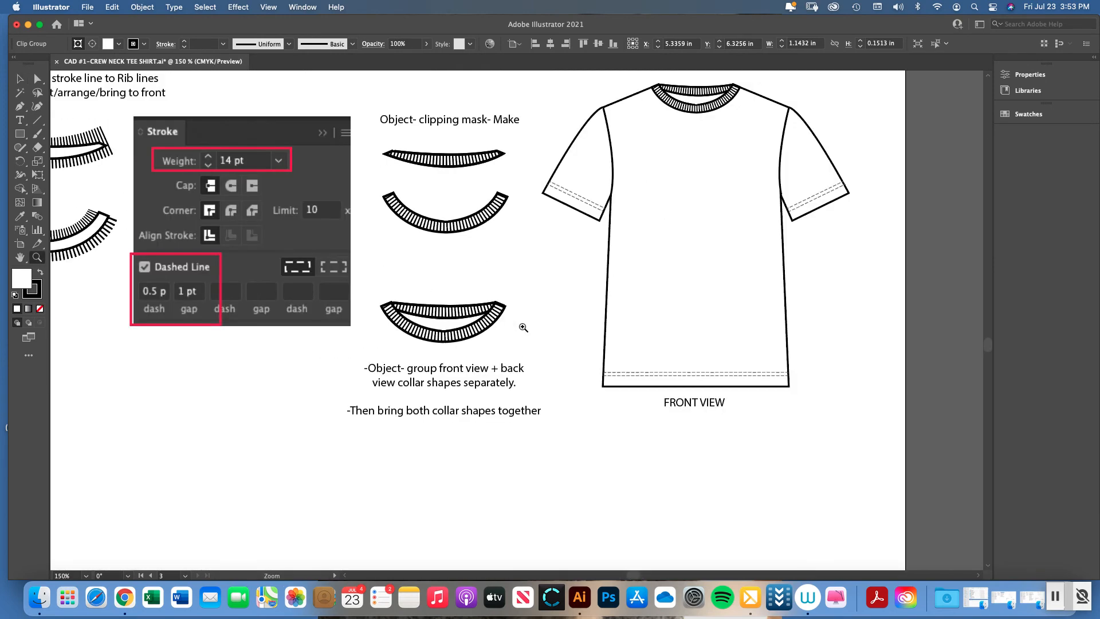
# Try to move the back collar up off the front collar in the combined example, and undo that move.
pyautogui.click(426, 315)
pyautogui.click(511, 334)
pyautogui.click(20, 79)
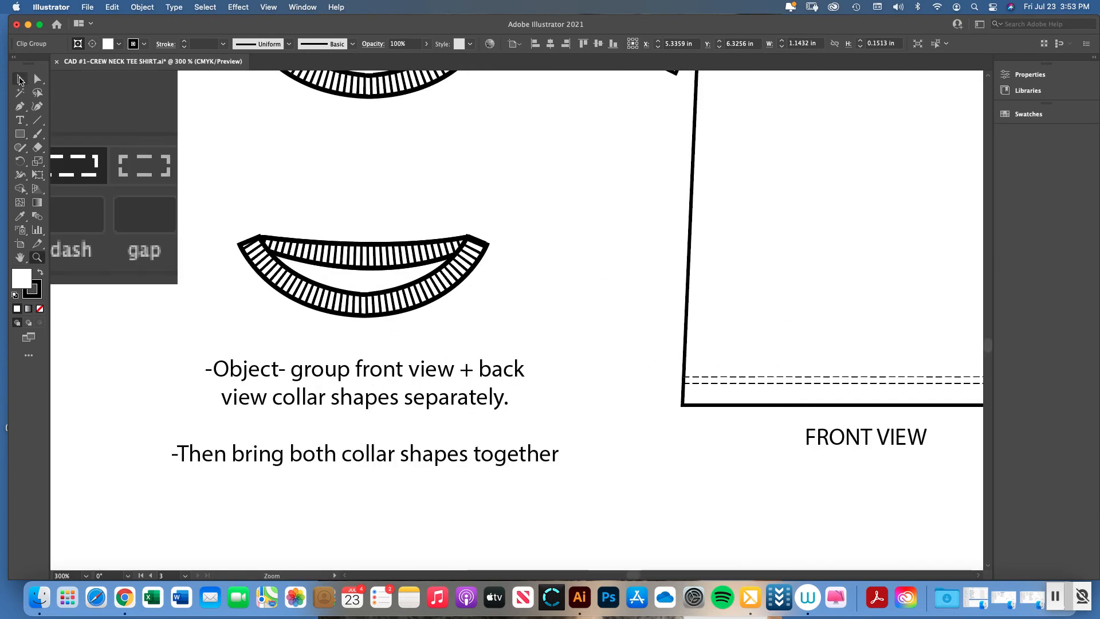
pyautogui.doubleClick(364, 250)
pyautogui.doubleClick(370, 188)
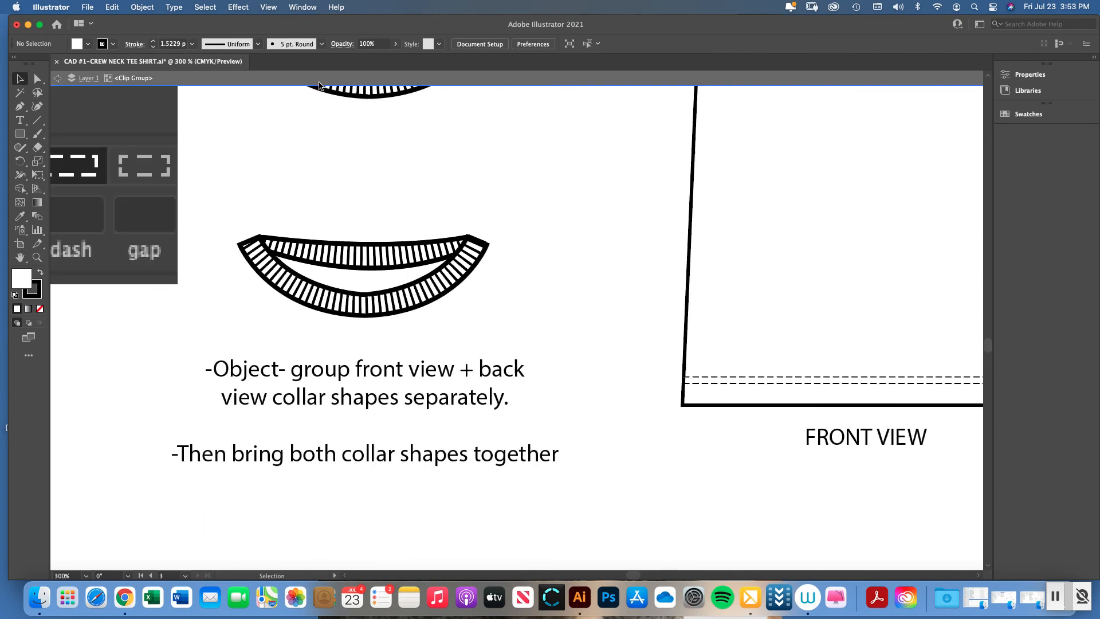
pyautogui.moveTo(367, 256); pyautogui.dragTo(372, 217)
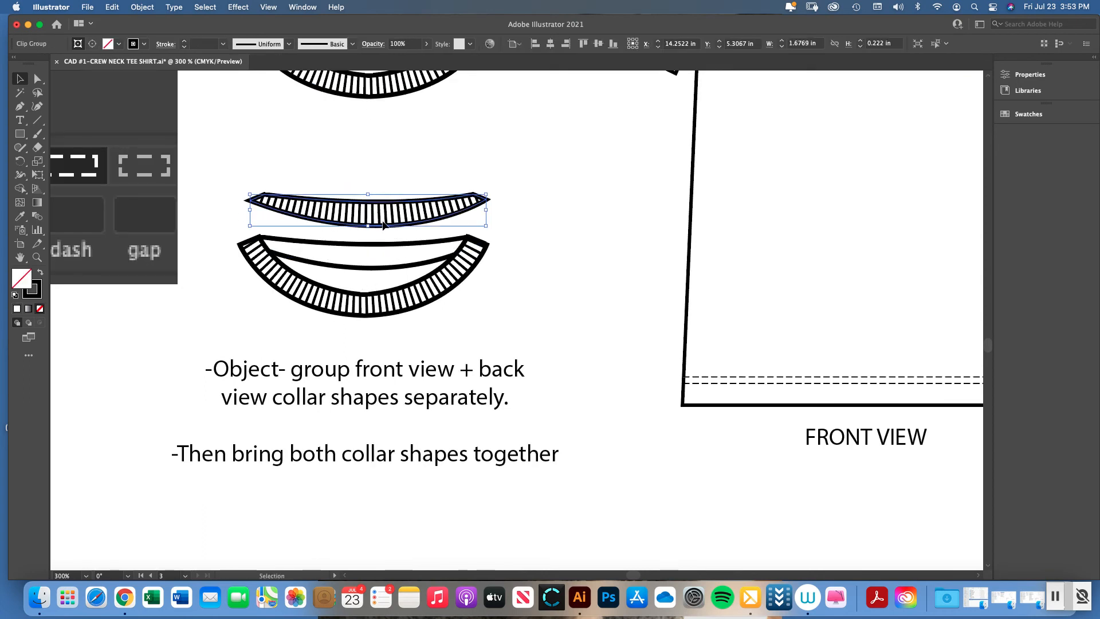
pyautogui.press('super+z')
# Separate the combined example's two collar pieces and set the back collar across the front collar's ends at about Y 5.58 in.
pyautogui.moveTo(383, 255); pyautogui.dragTo(388, 195)
pyautogui.moveTo(391, 296); pyautogui.dragTo(392, 289)
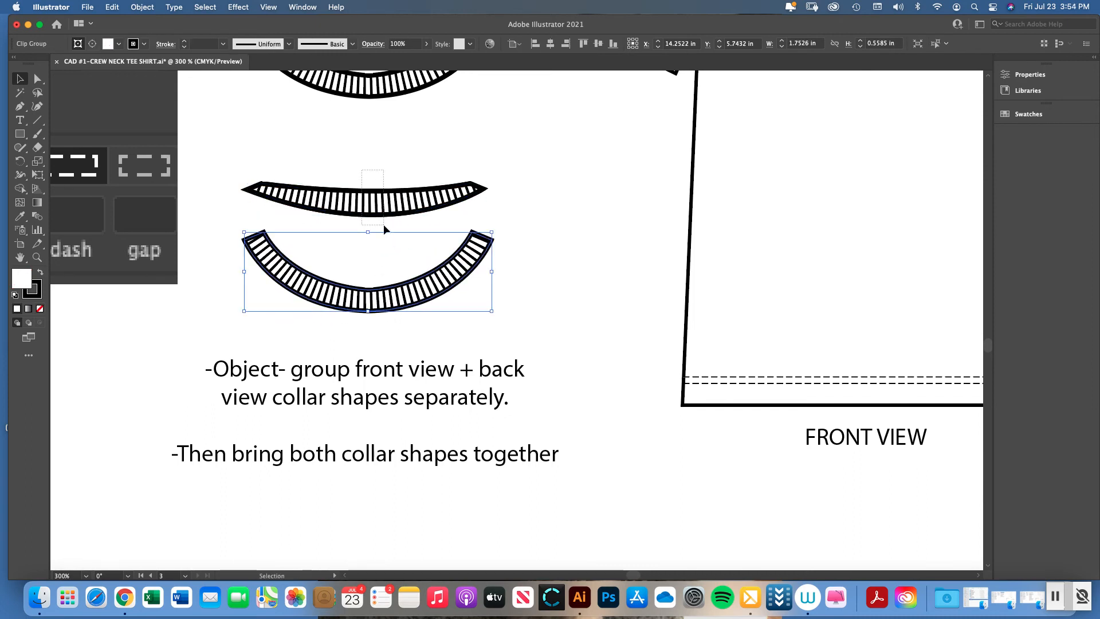
pyautogui.click(385, 193)
pyautogui.moveTo(386, 193); pyautogui.dragTo(388, 243)
# Bring the combined example's back collar to the front of the stacking order and deselect it.
pyautogui.click(142, 7)
pyautogui.moveTo(149, 36)
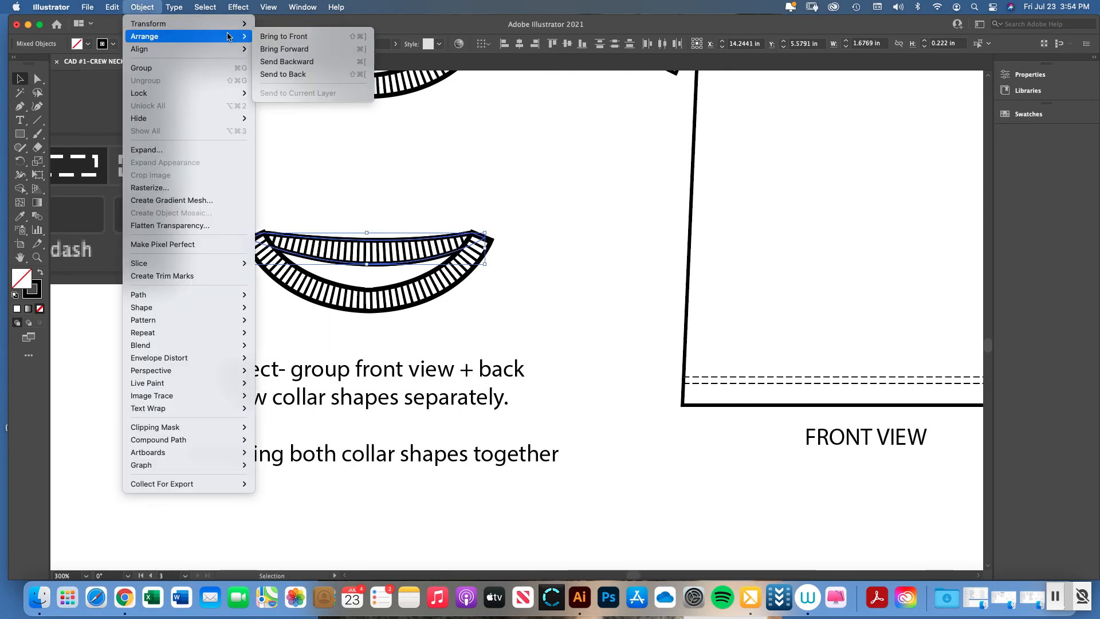
pyautogui.click(267, 36)
pyautogui.click(37, 257)
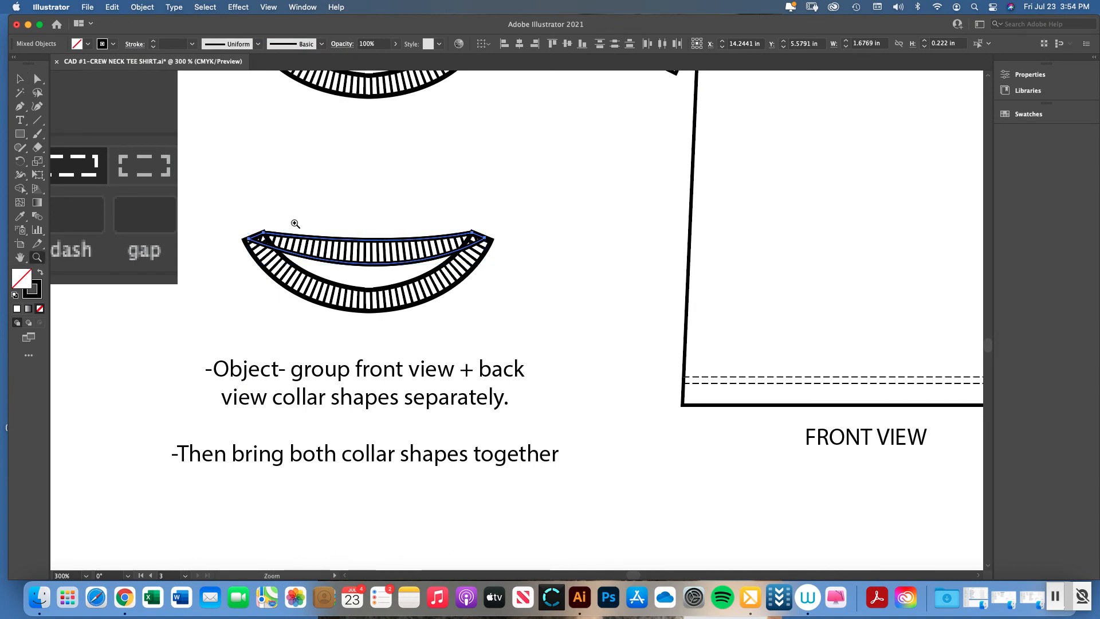
pyautogui.click(458, 263)
pyautogui.click(20, 78)
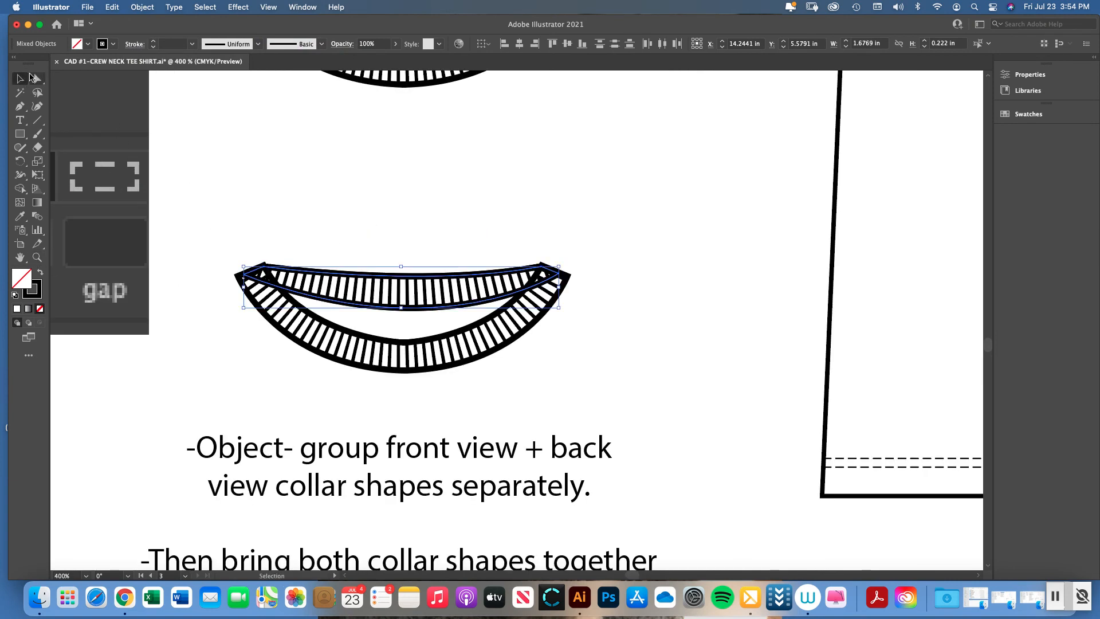
pyautogui.click(560, 288)
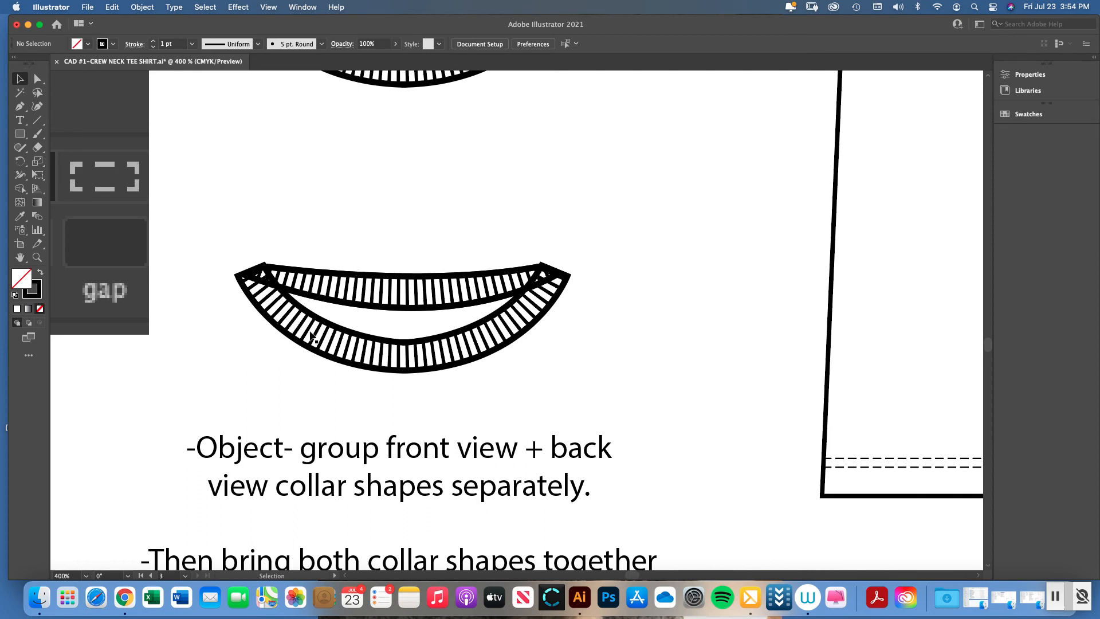
# Send the combined example's back collar to the back, behind the front collar, and select both pieces.
pyautogui.click(408, 282)
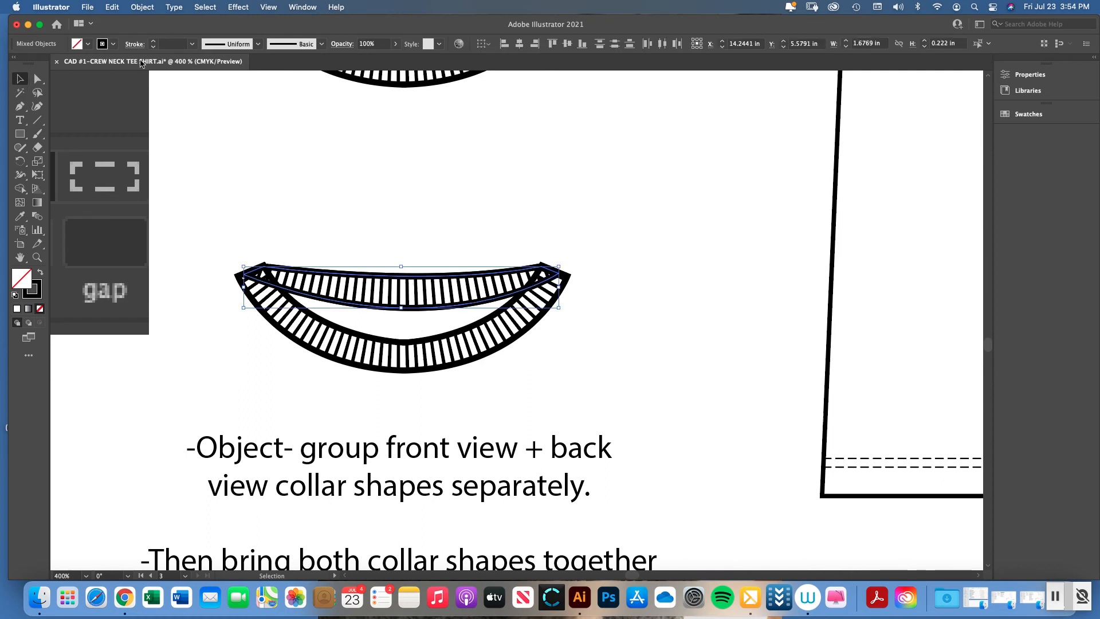
pyautogui.click(146, 6)
pyautogui.moveTo(150, 36)
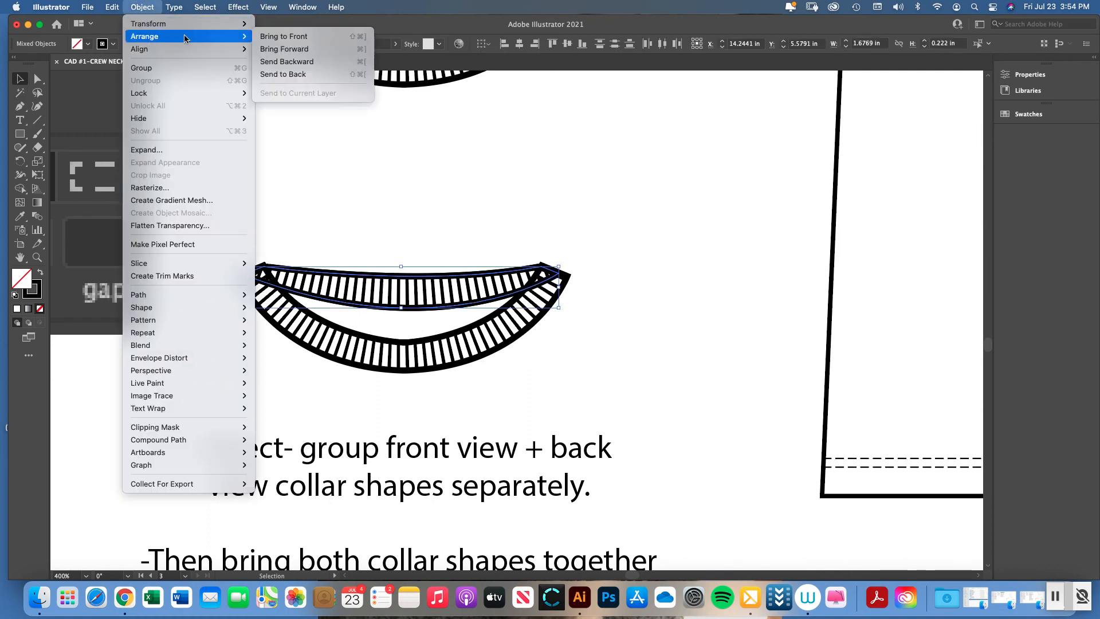
pyautogui.click(277, 74)
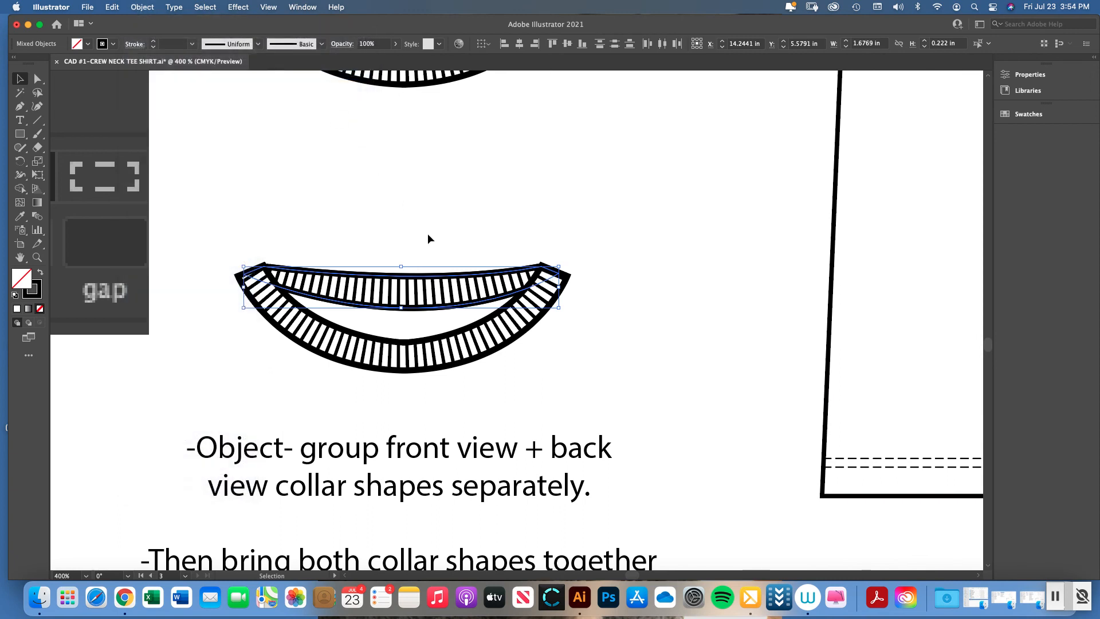
pyautogui.click(448, 236)
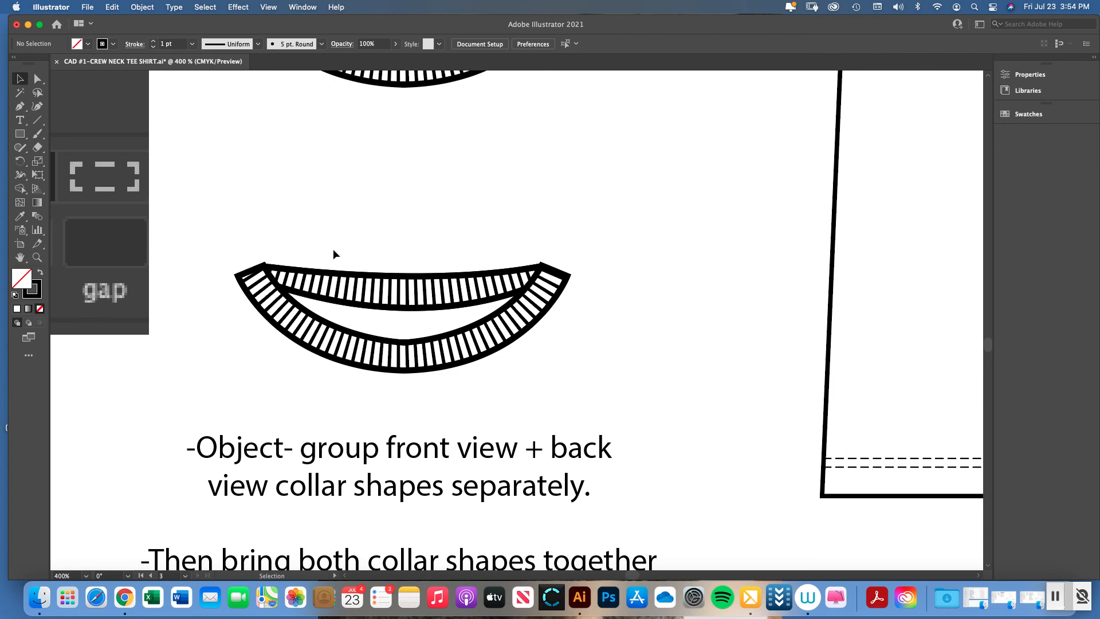
pyautogui.moveTo(252, 246); pyautogui.dragTo(576, 389)
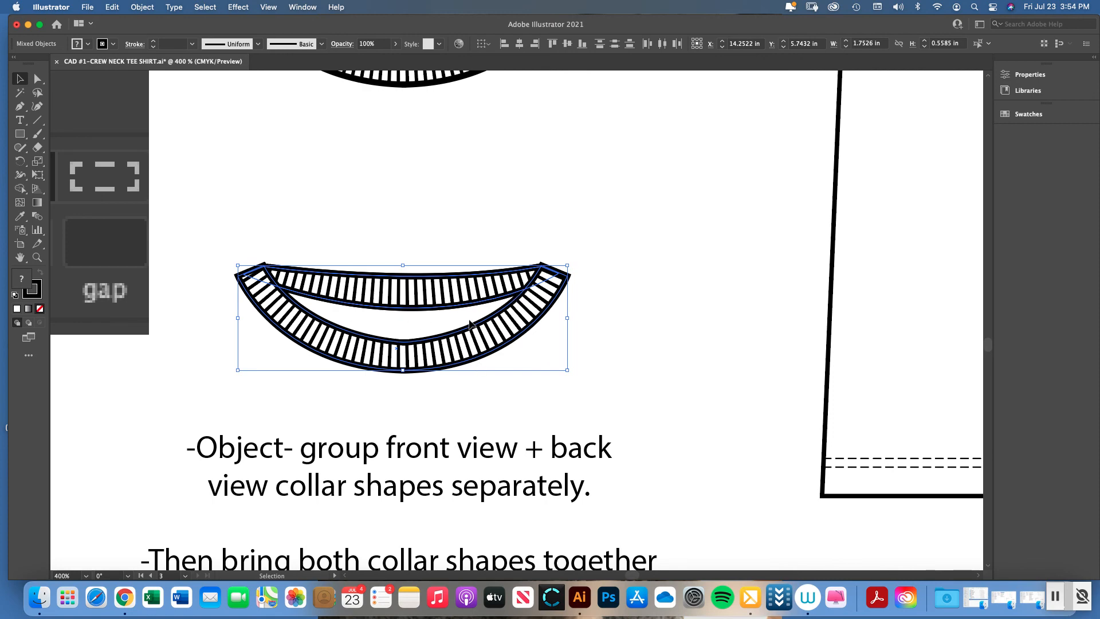
# Group the separate back collar shape under the clipping mask note, including its outline and ribbing.
pyautogui.press('super+minus')
pyautogui.press('super+minus')
pyautogui.press('super+minus')
pyautogui.press('super+minus')
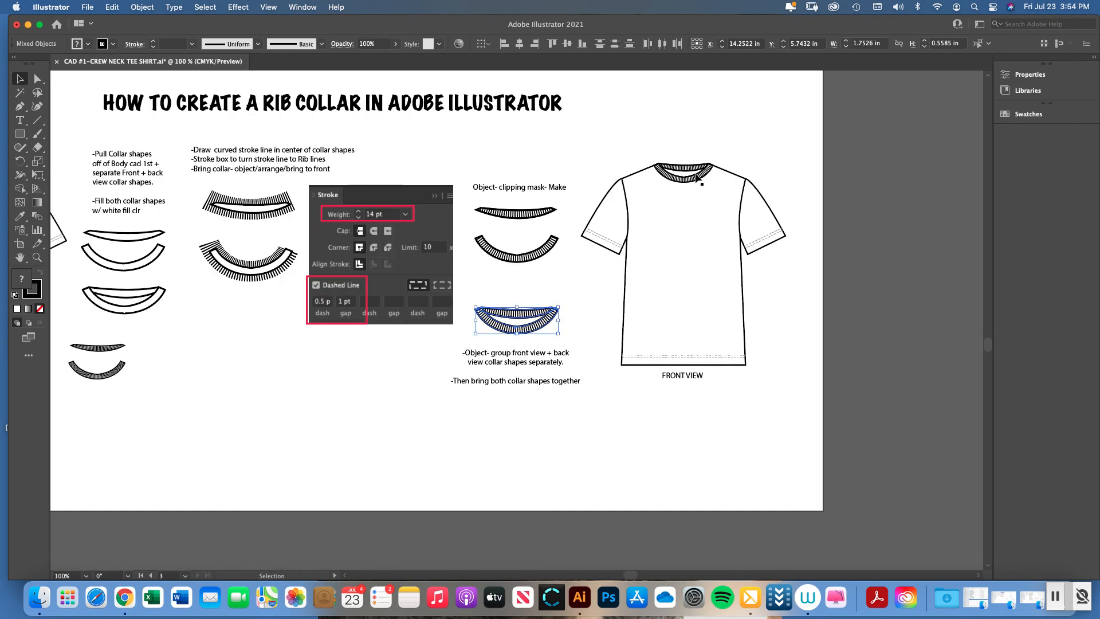
pyautogui.click(37, 257)
pyautogui.click(691, 219)
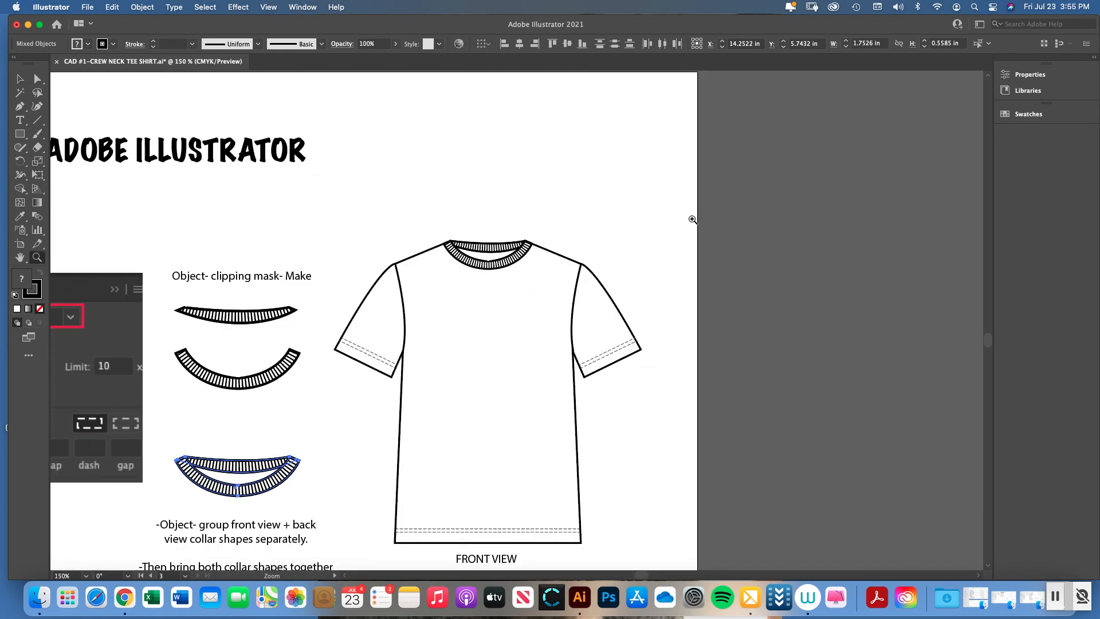
pyautogui.press('v')
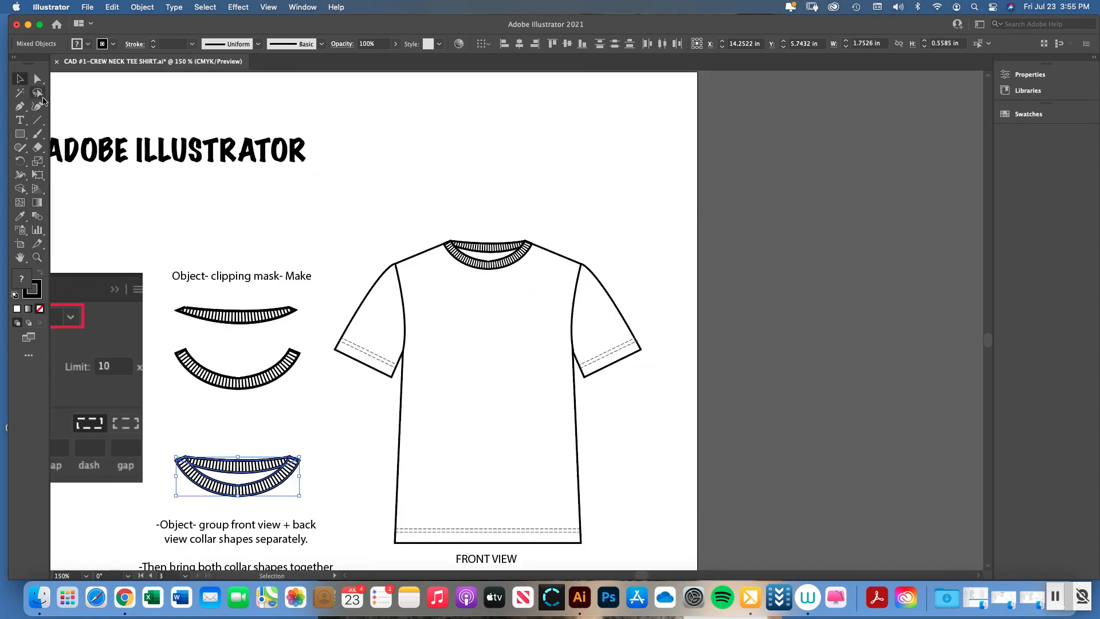
pyautogui.click(232, 314)
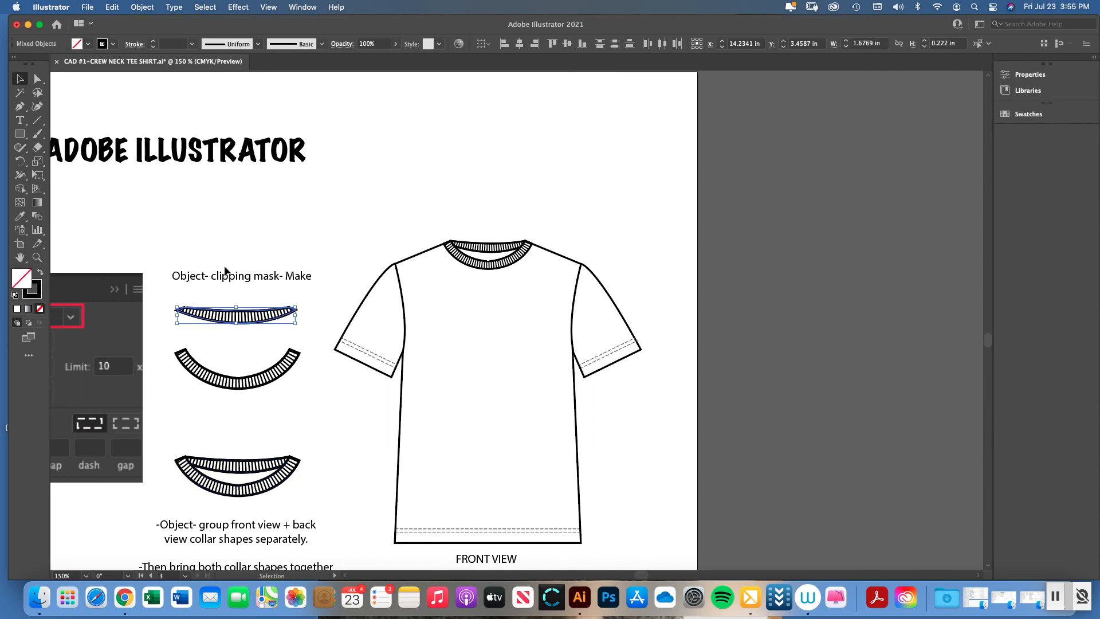
pyautogui.click(142, 7)
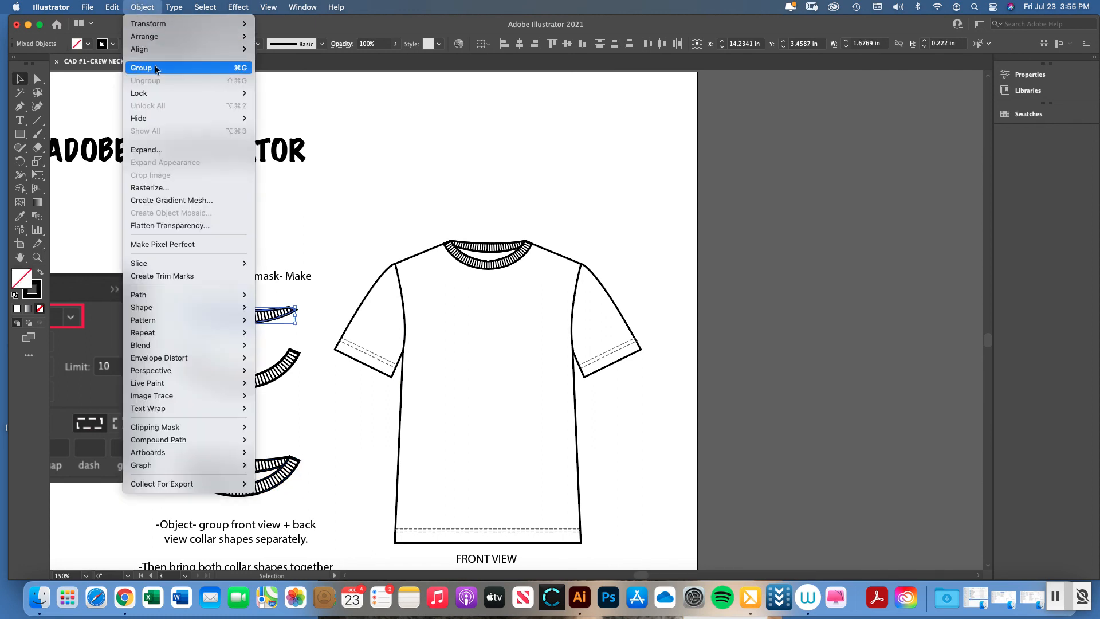
pyautogui.click(154, 66)
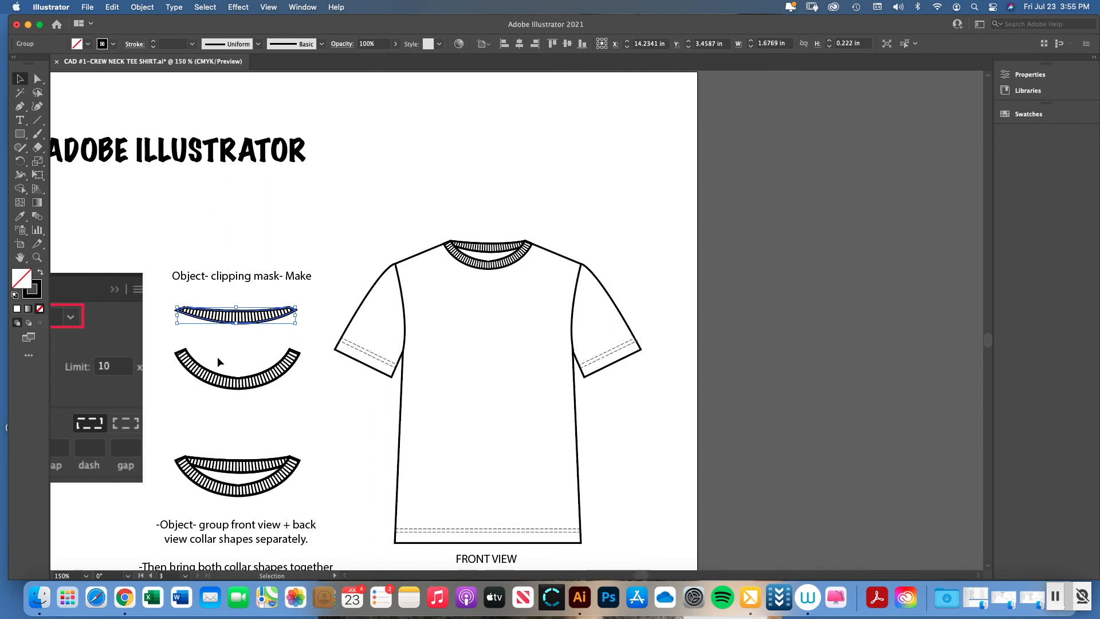
# Group the separate front collar shape and move it straight up to about Y 4.06 in, closer to the back collar.
pyautogui.click(218, 379)
pyautogui.click(142, 7)
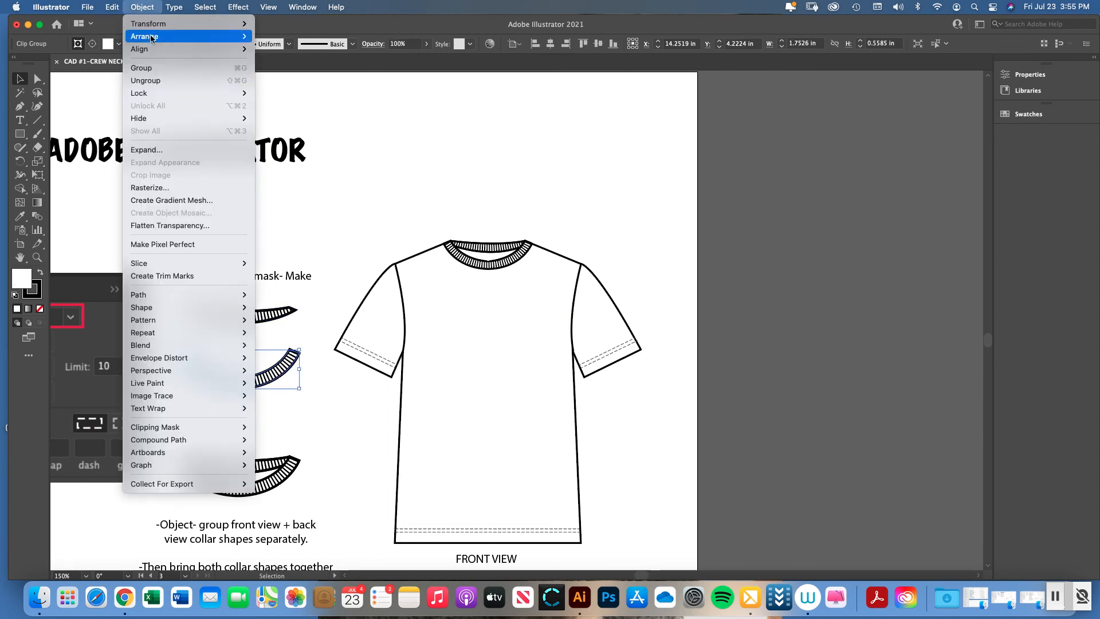
pyautogui.click(153, 67)
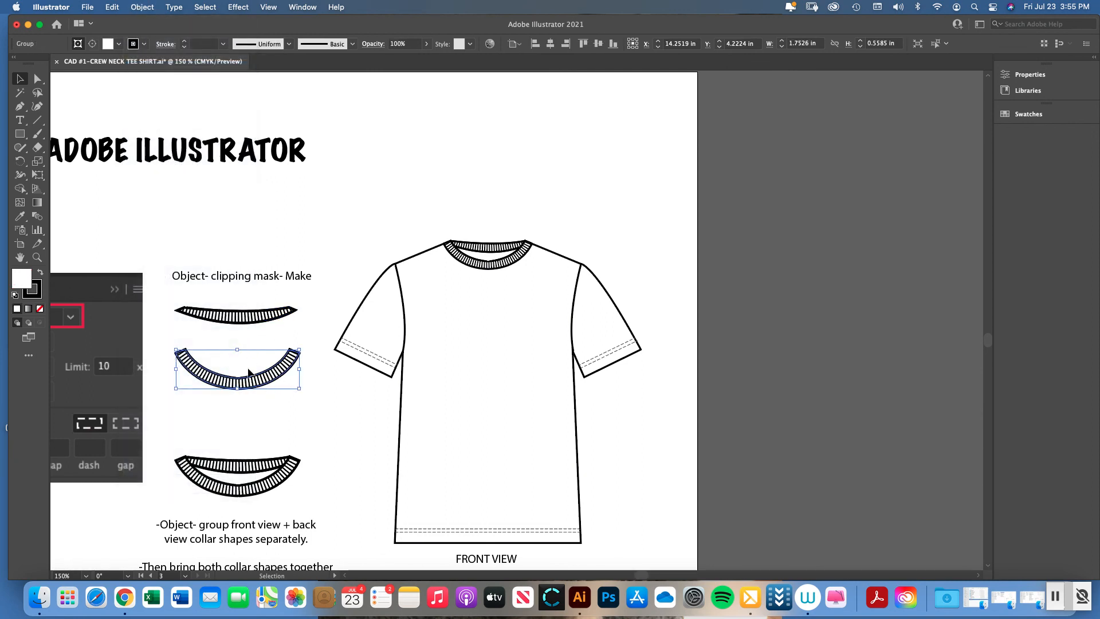
pyautogui.moveTo(256, 383); pyautogui.dragTo(238, 352)
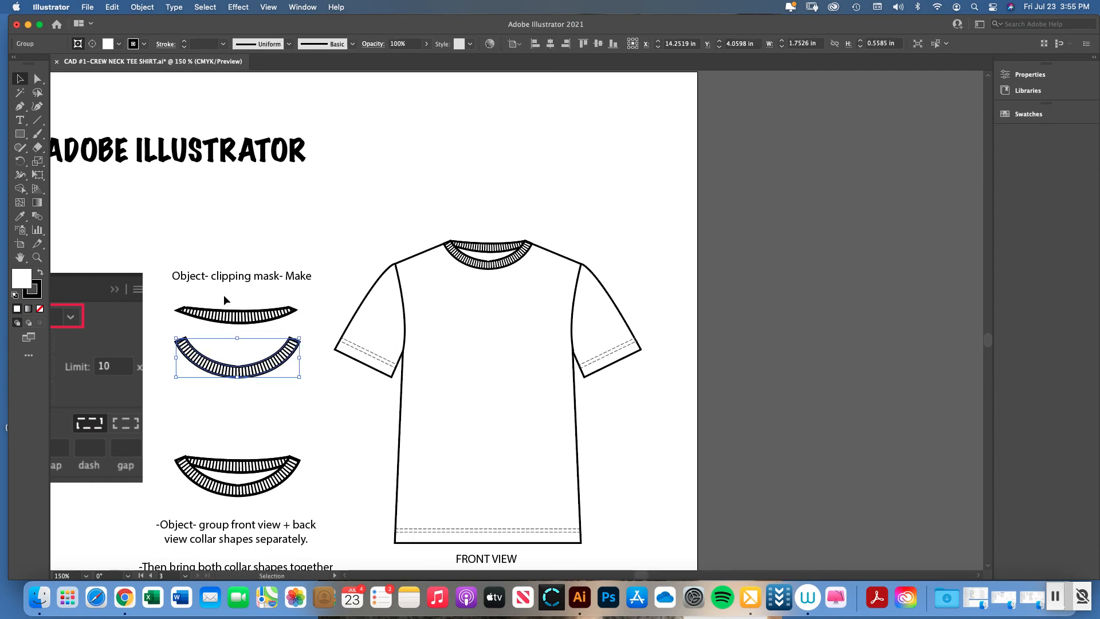
# Move the grouped back collar straight down so its ends meet the ends of the separate front collar.
pyautogui.click(246, 315)
pyautogui.click(142, 7)
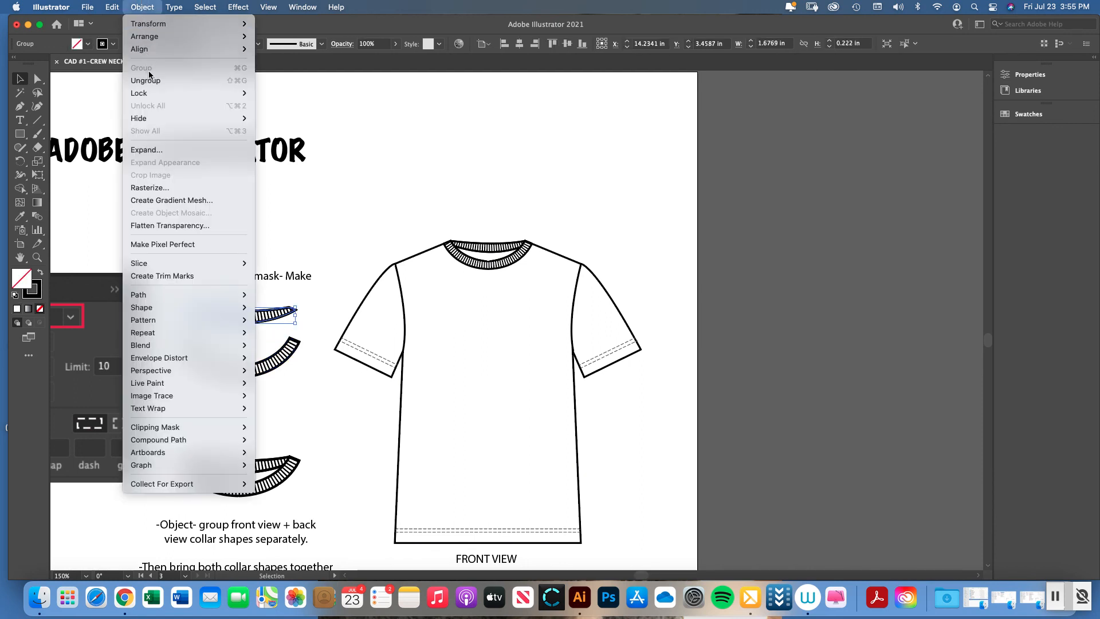
pyautogui.click(144, 5)
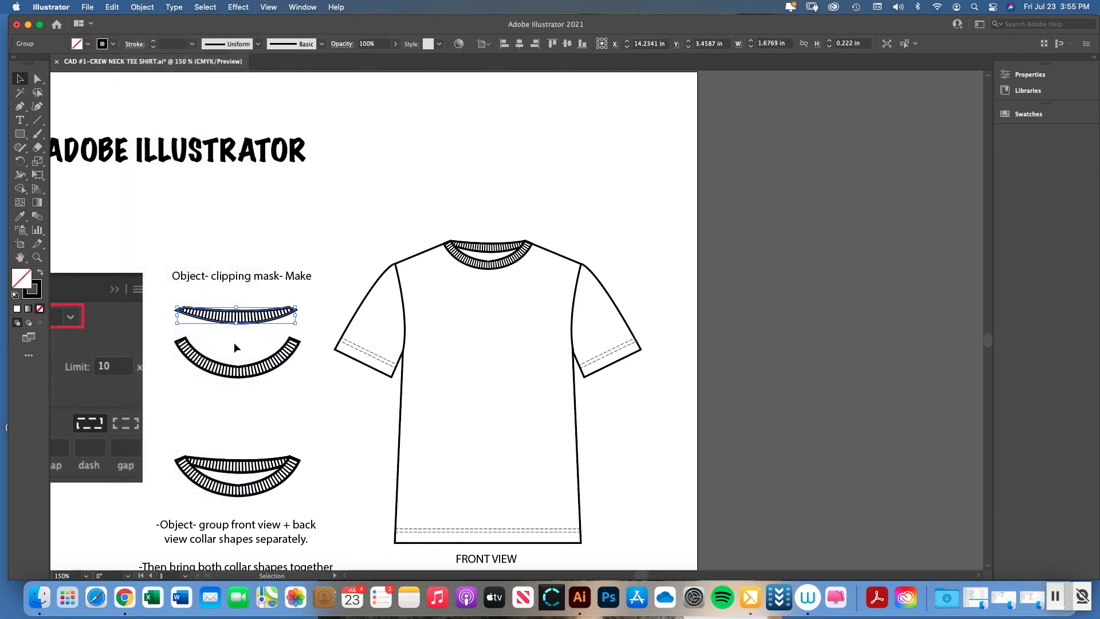
pyautogui.moveTo(252, 323); pyautogui.dragTo(251, 345)
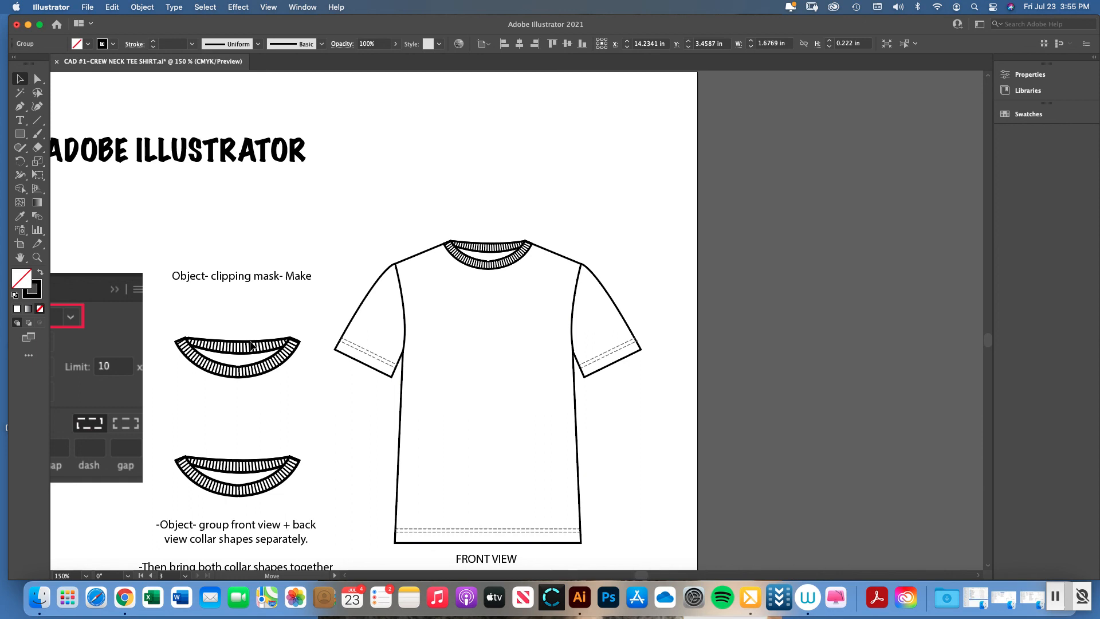
# Group the joined front and back collars together and move the group to about X 14.30 in, Y 3.96 in.
pyautogui.click(246, 313)
pyautogui.moveTo(169, 326); pyautogui.dragTo(302, 393)
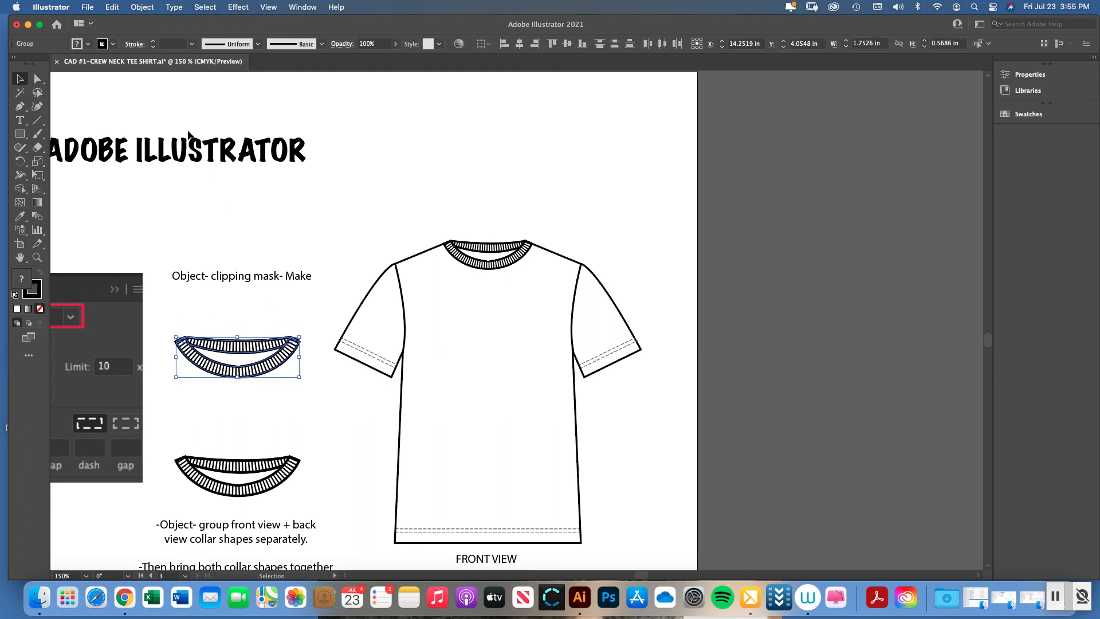
pyautogui.click(143, 5)
pyautogui.click(151, 67)
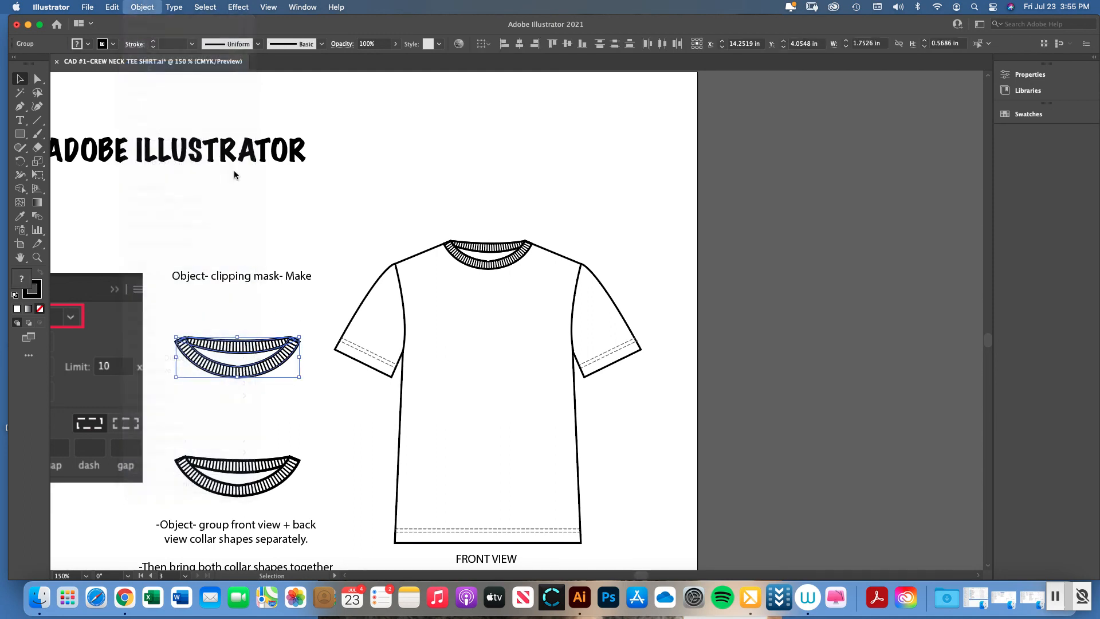
pyautogui.moveTo(284, 355)
pyautogui.mouseDown()
pyautogui.moveTo(344, 309)
pyautogui.moveTo(350, 197)
pyautogui.moveTo(293, 341)
pyautogui.mouseUp()
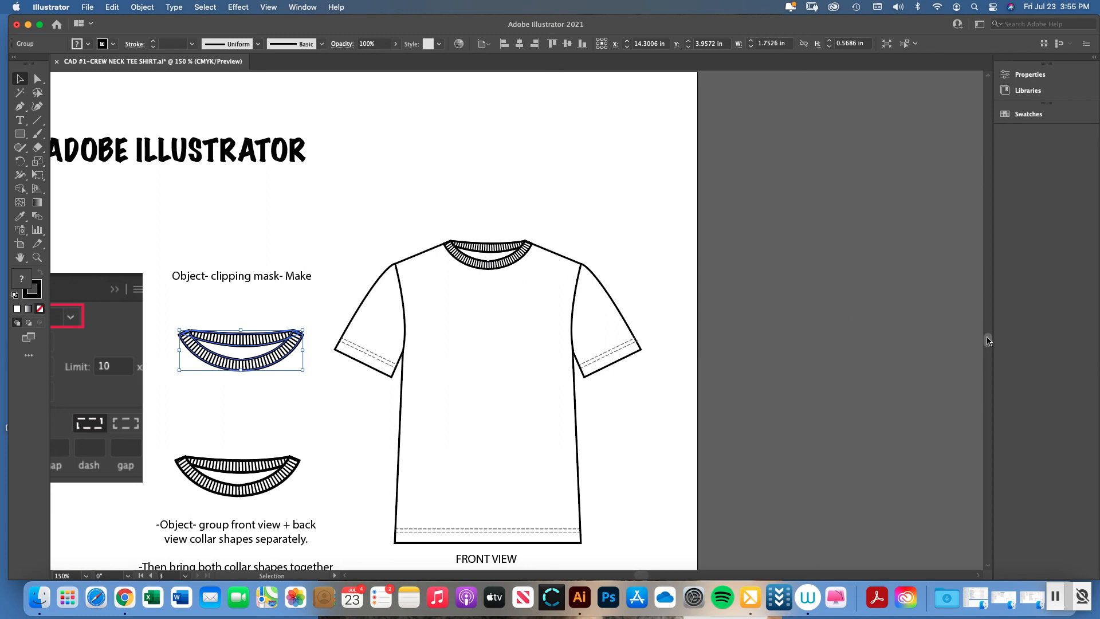
pyautogui.scroll(-3, 527, 437)
pyautogui.scroll(1, 527, 437)
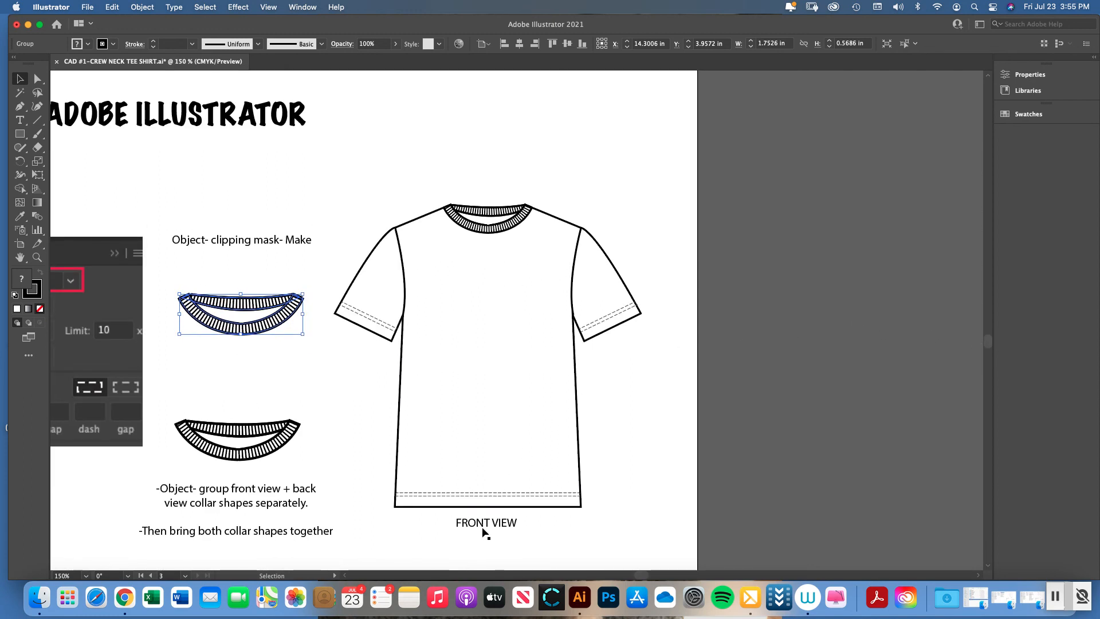